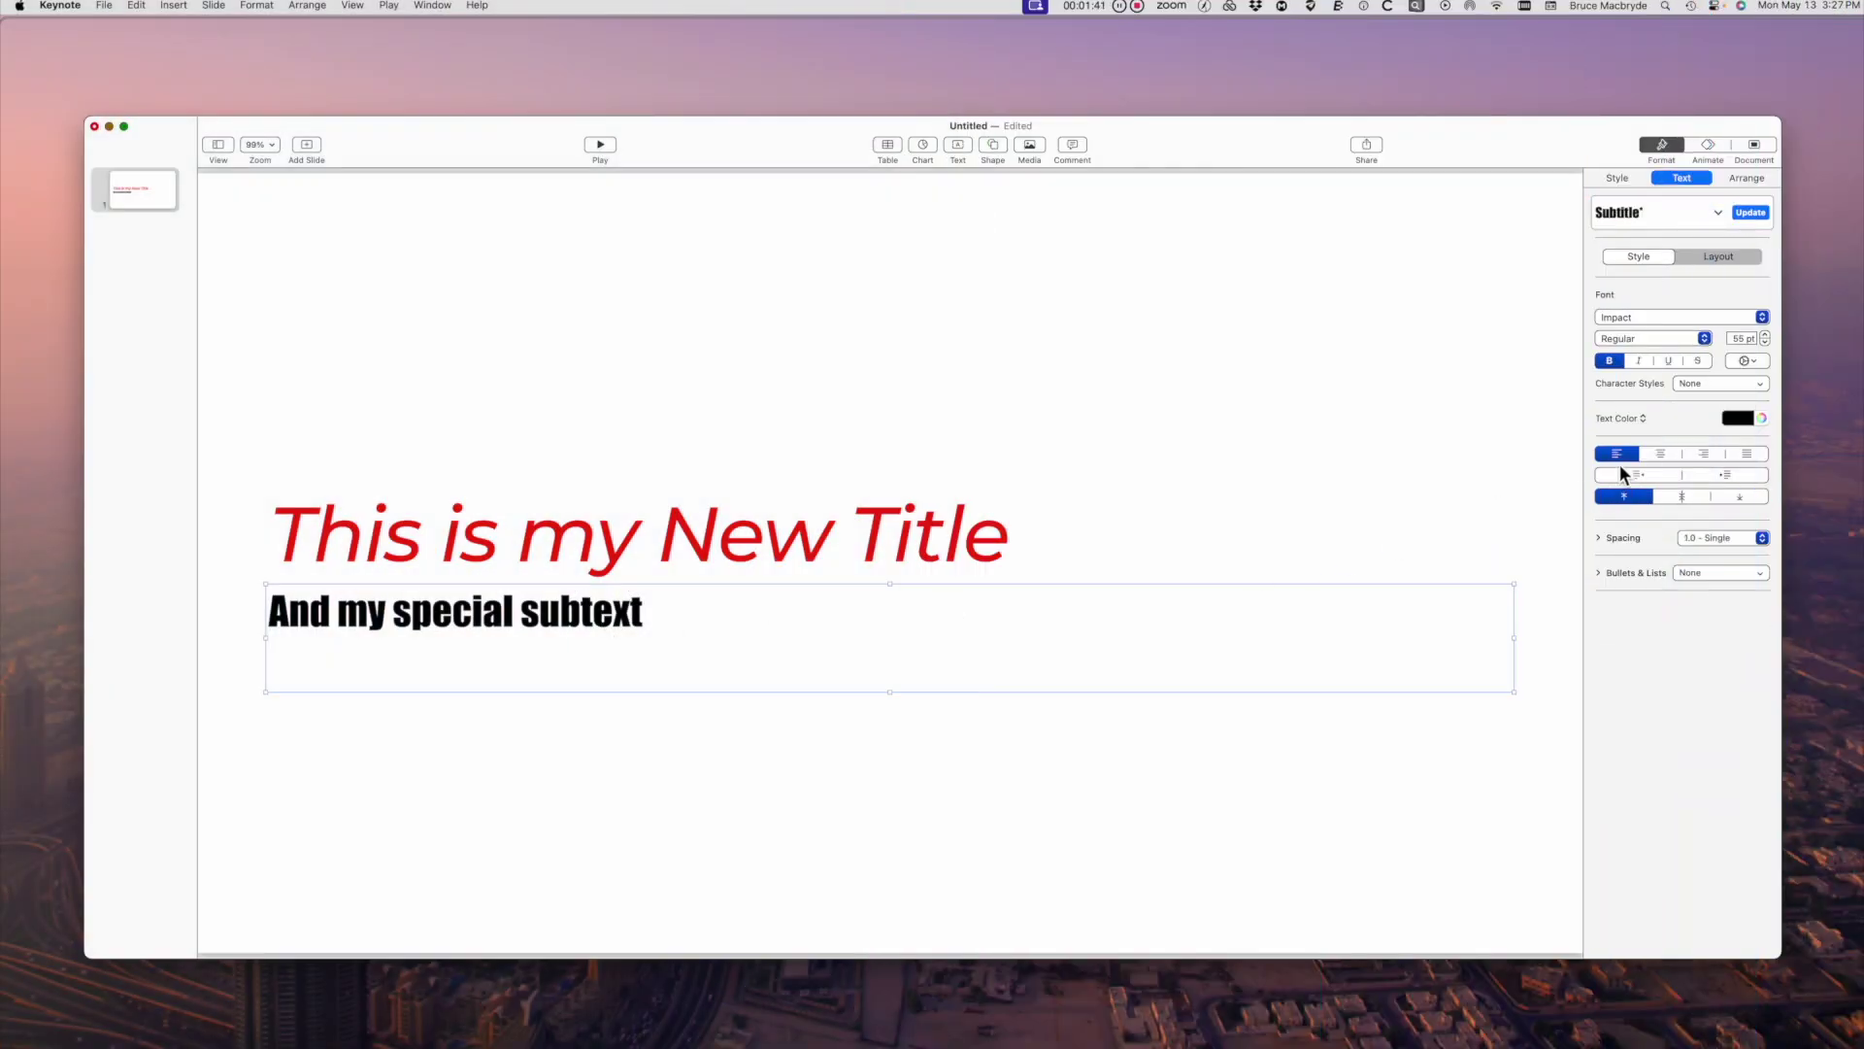
- Color the subtitle text green and set the title font to Montserrat
left_click(1738, 419)
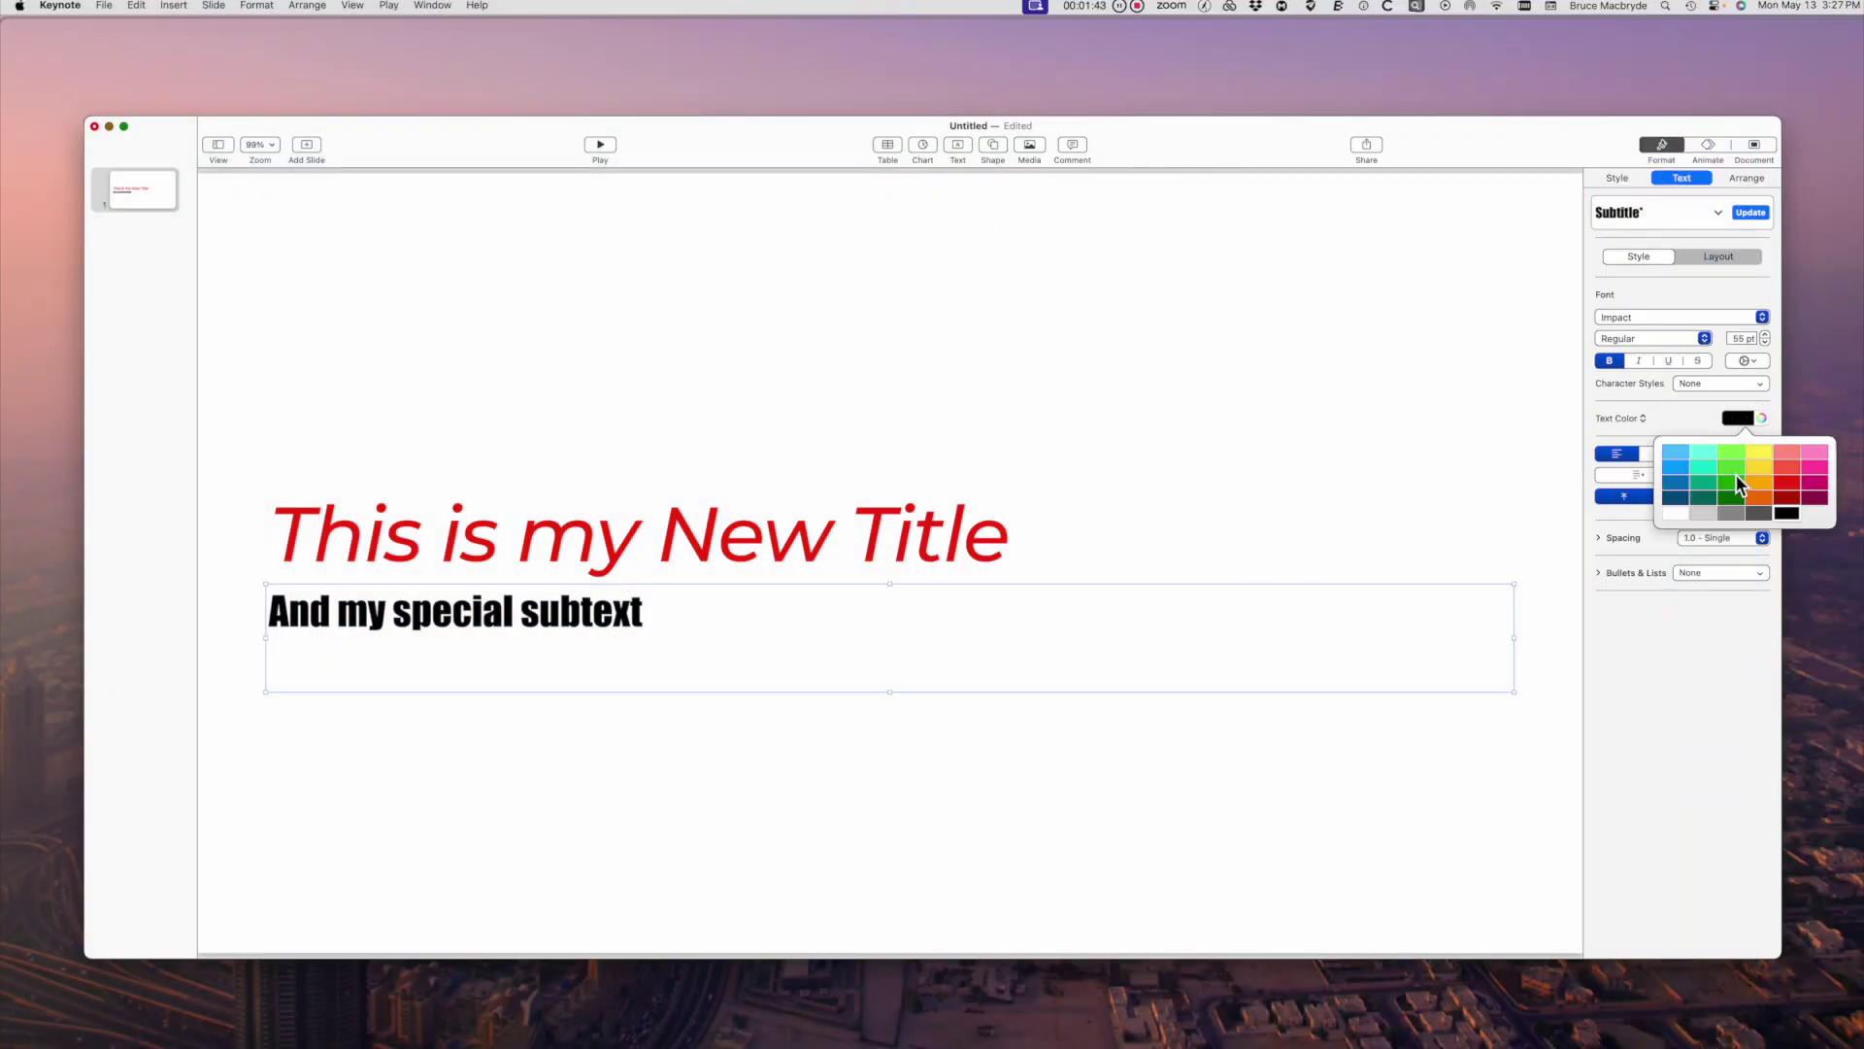
left_click(1735, 482)
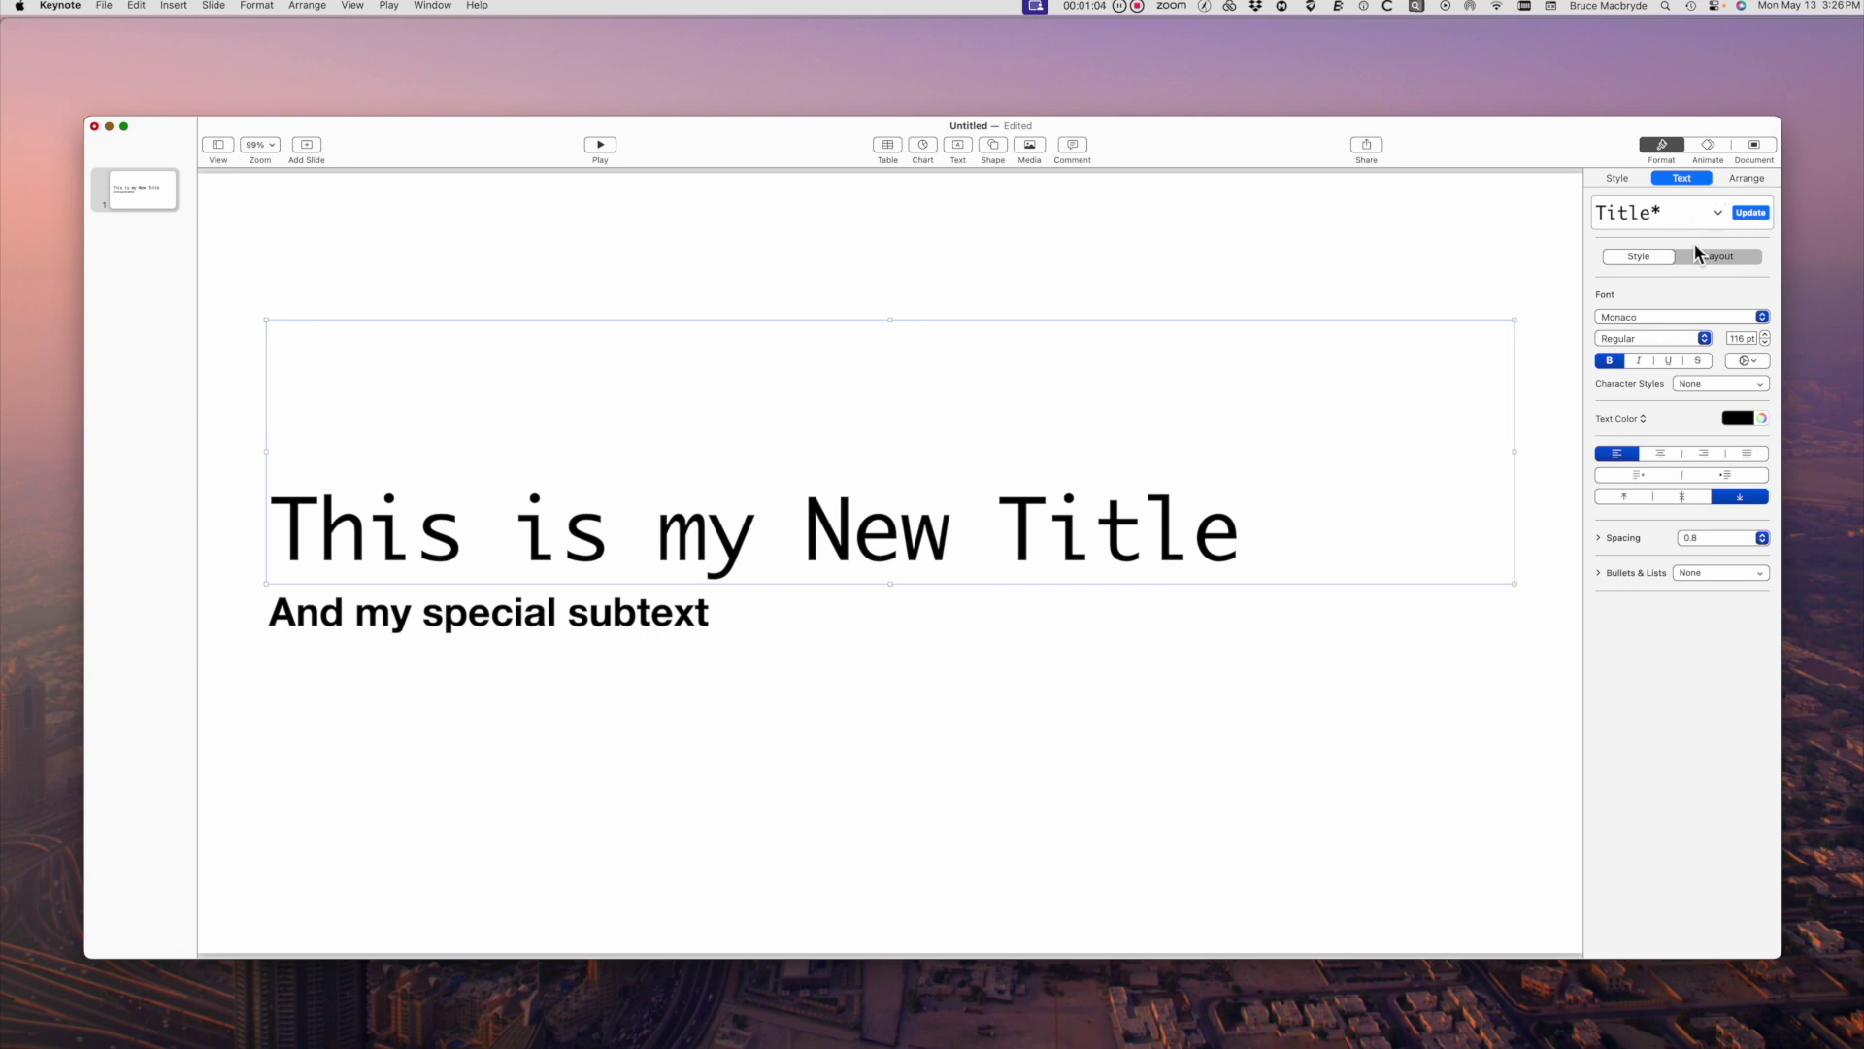
left_click(1657, 318)
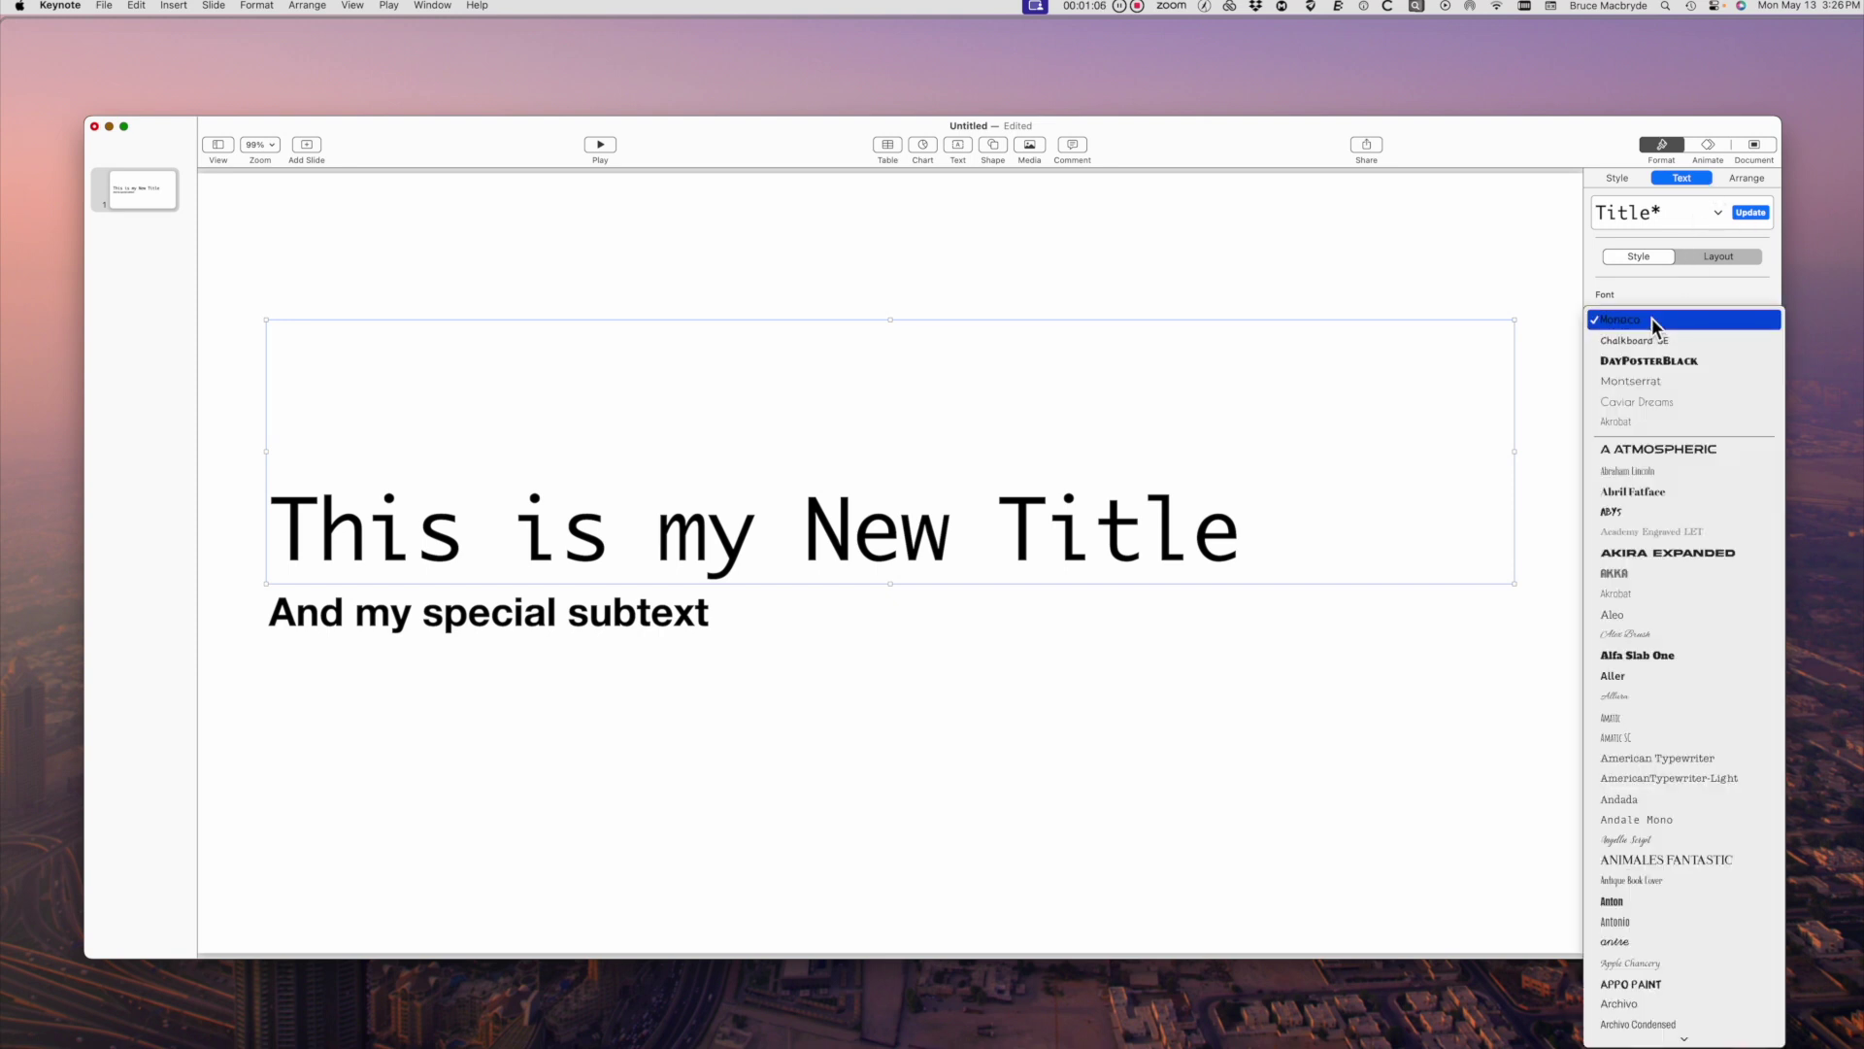
type("mont")
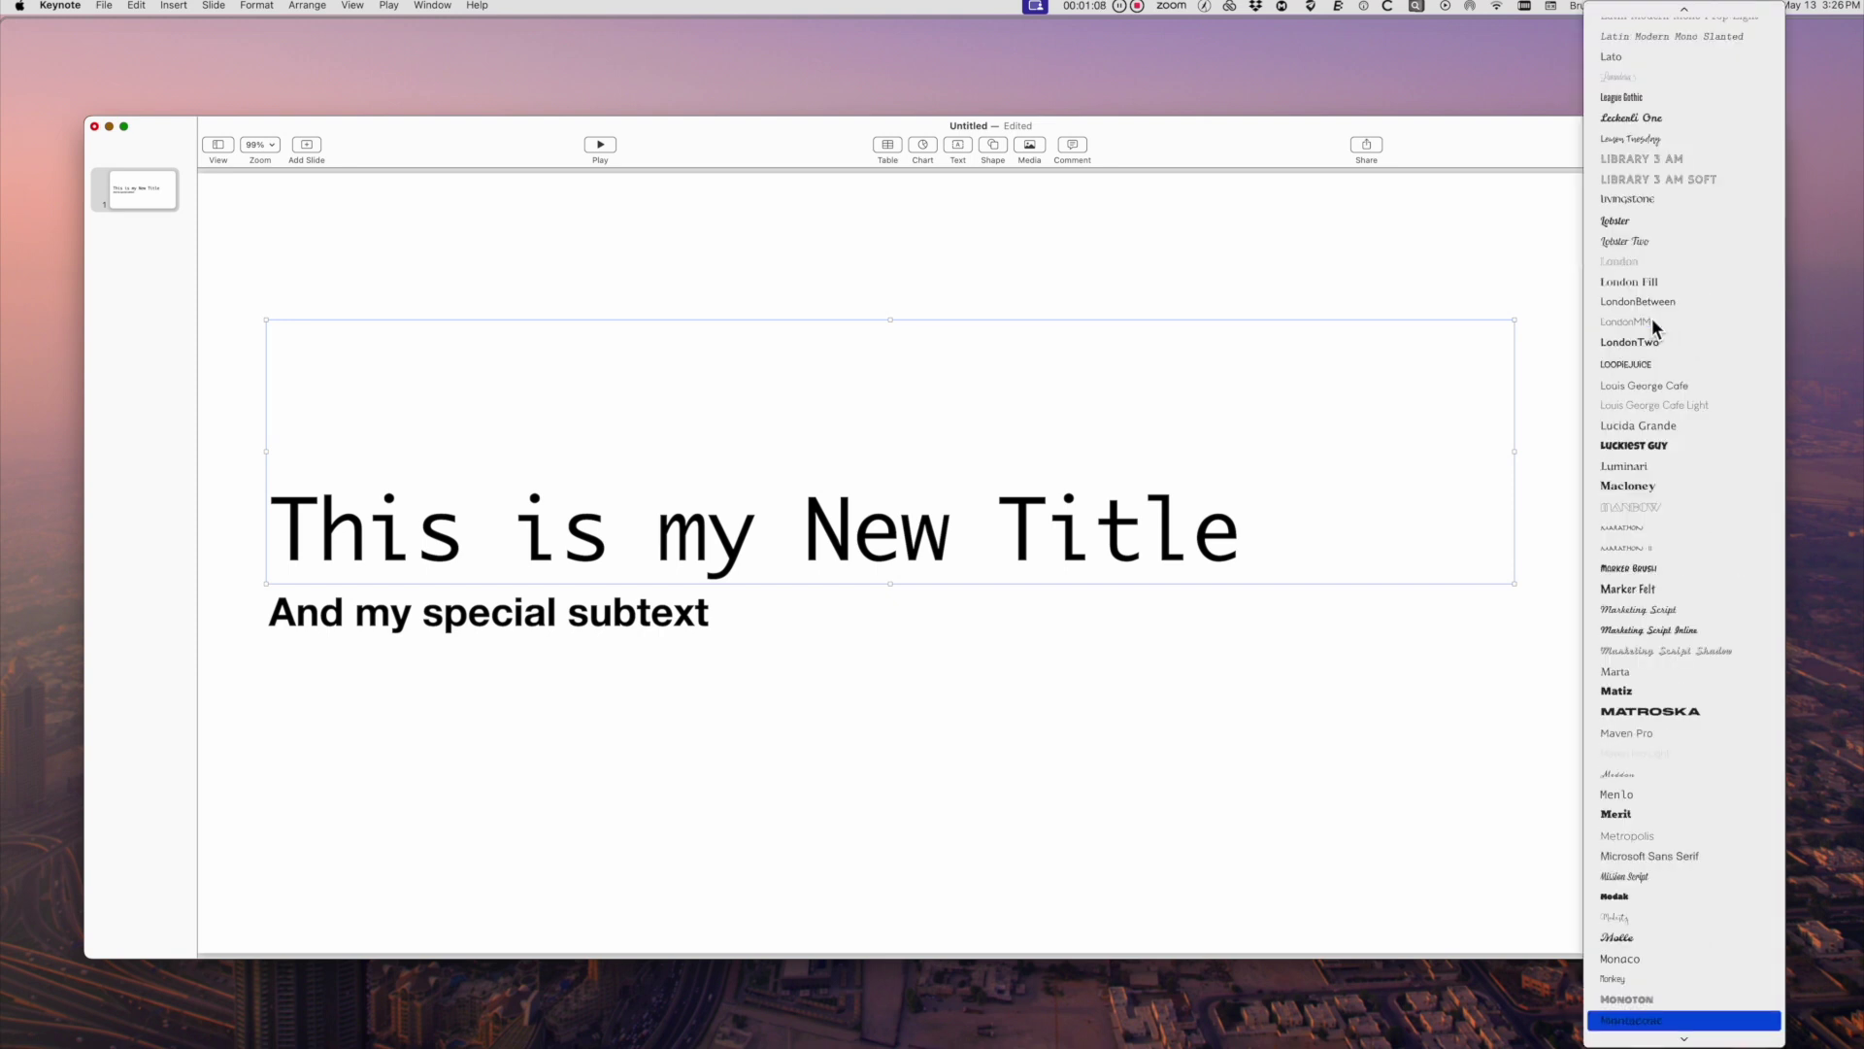
key("Return")
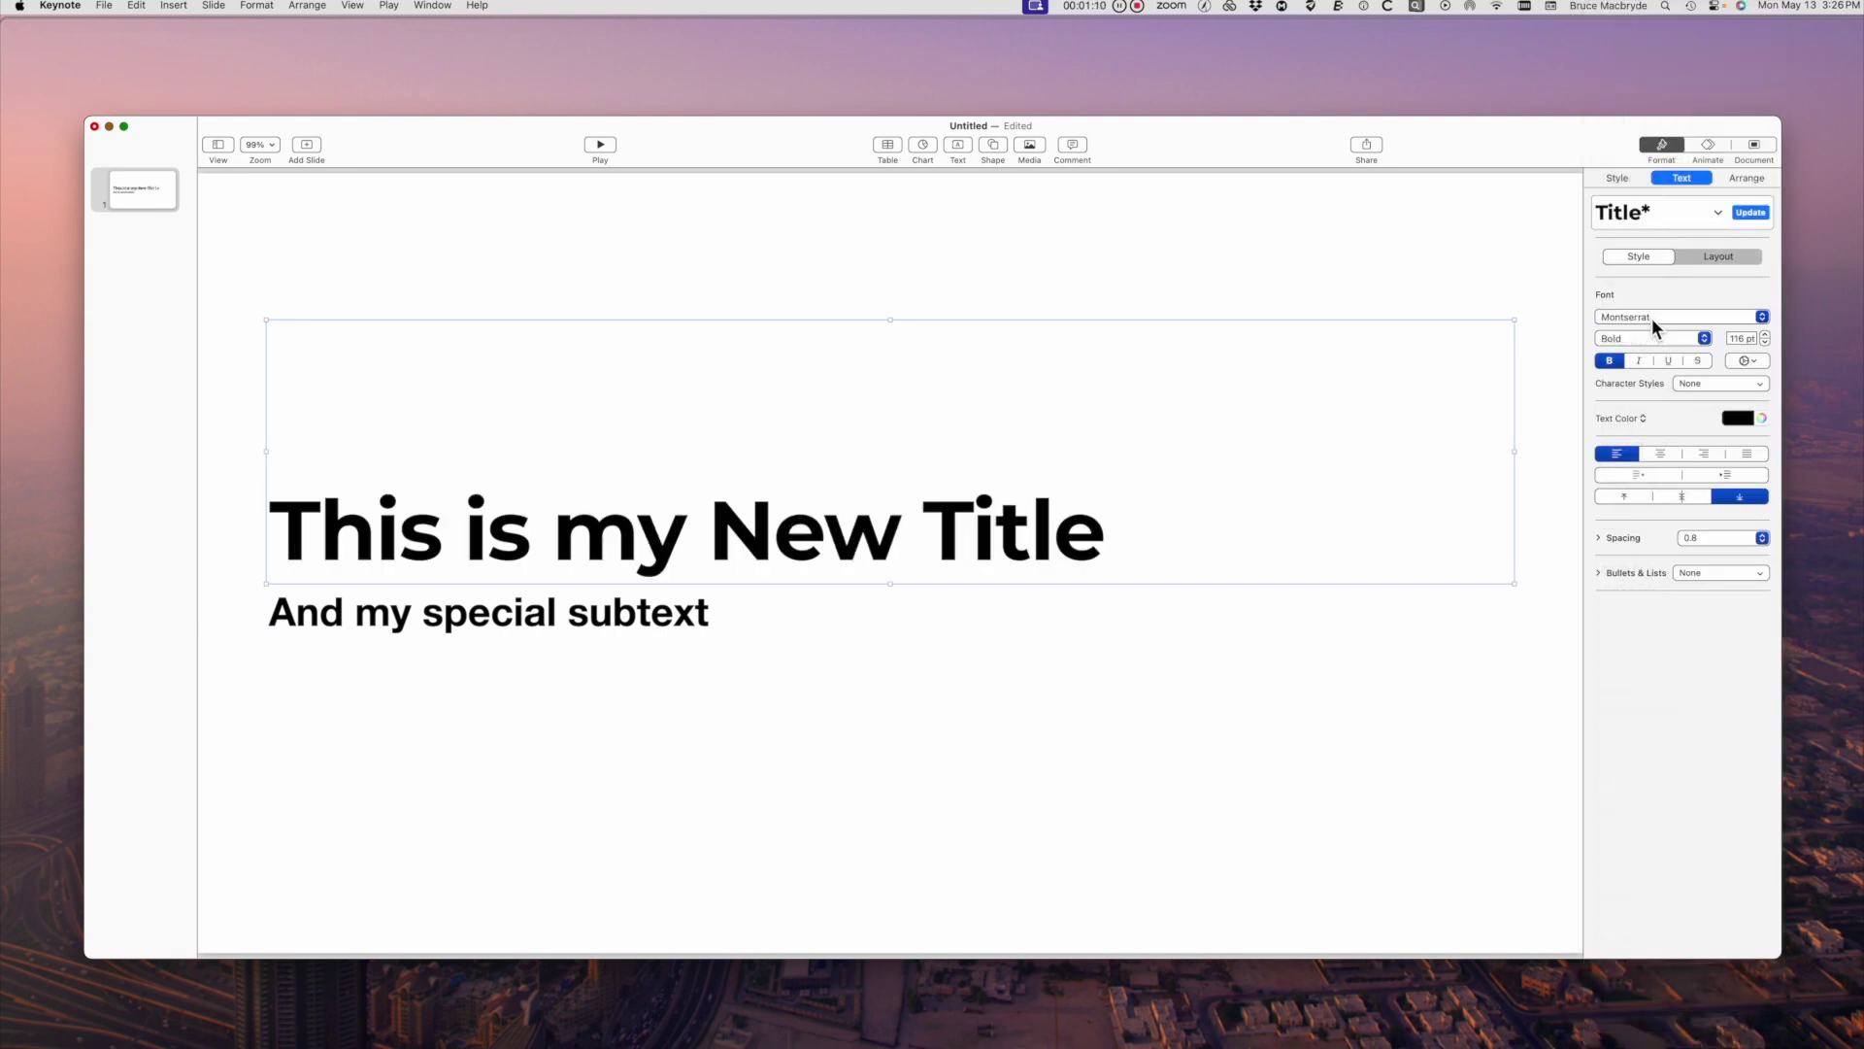
- Set the subtitle font to Impact and make its text green
left_click(714, 616)
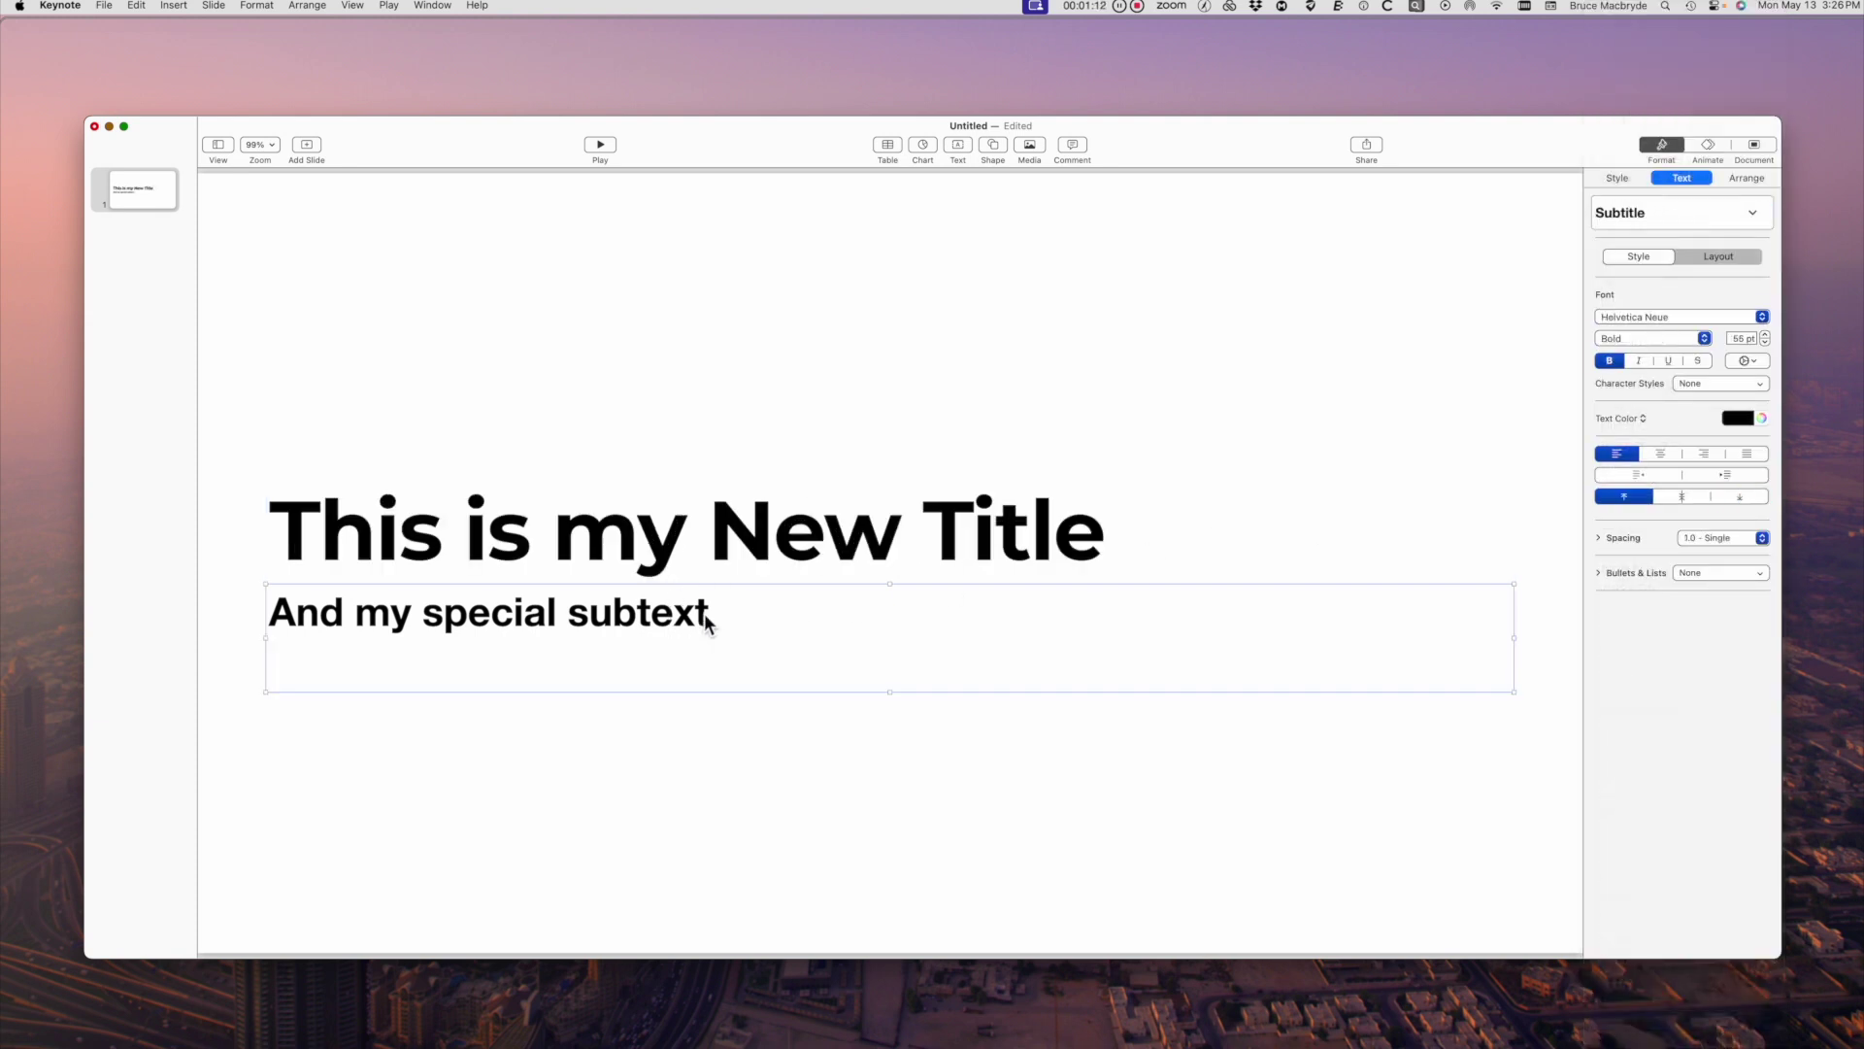
left_click(1677, 318)
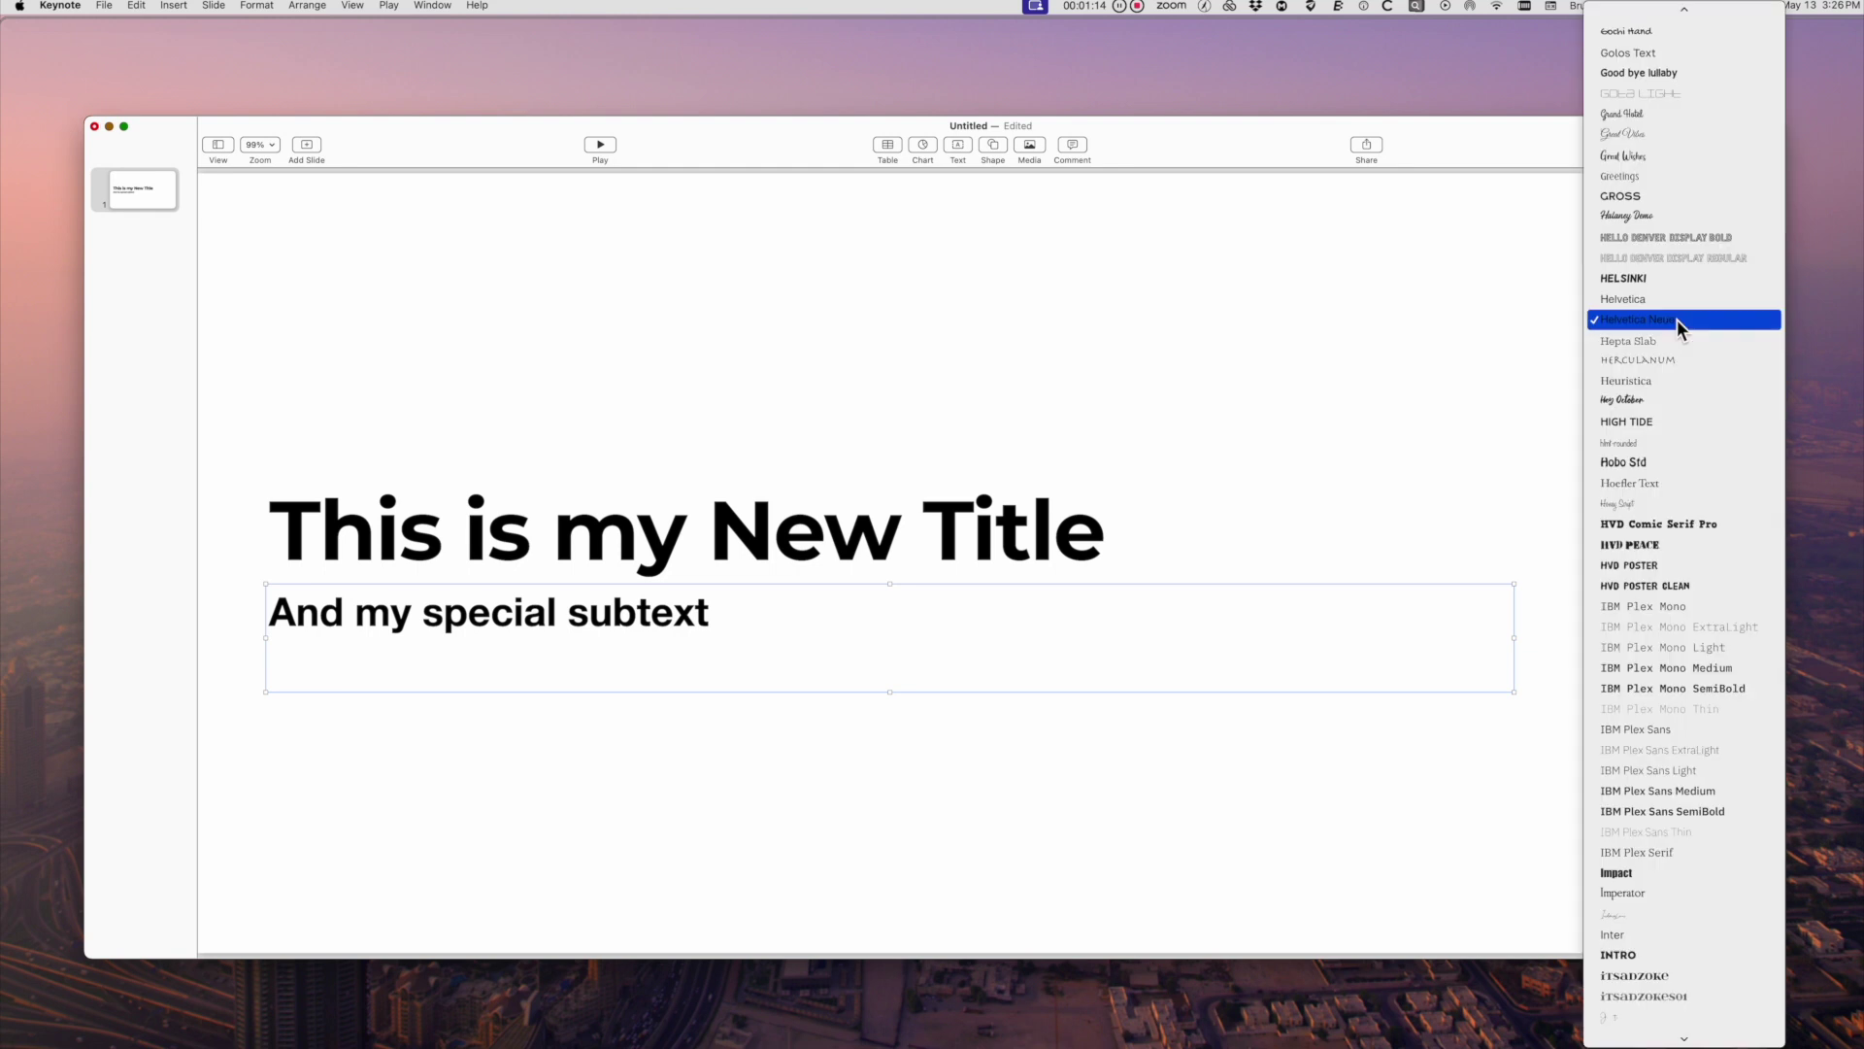
type("im")
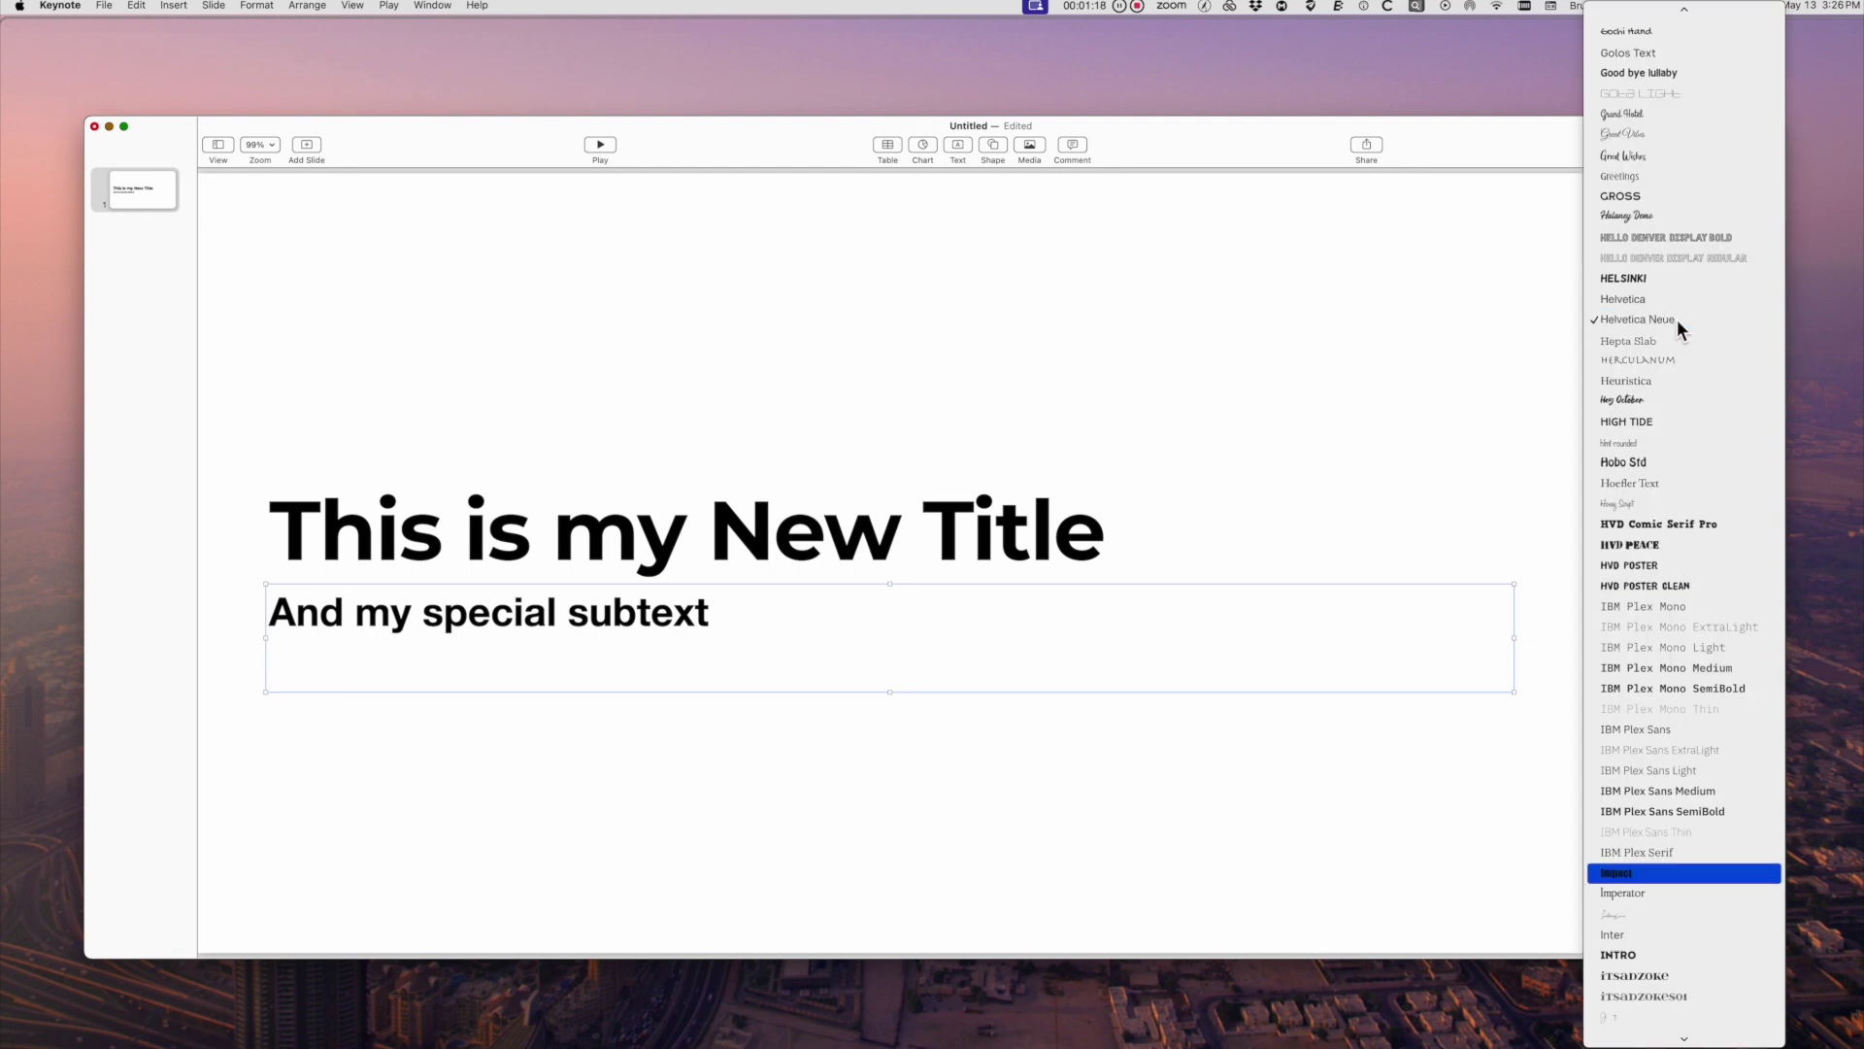
key("Return")
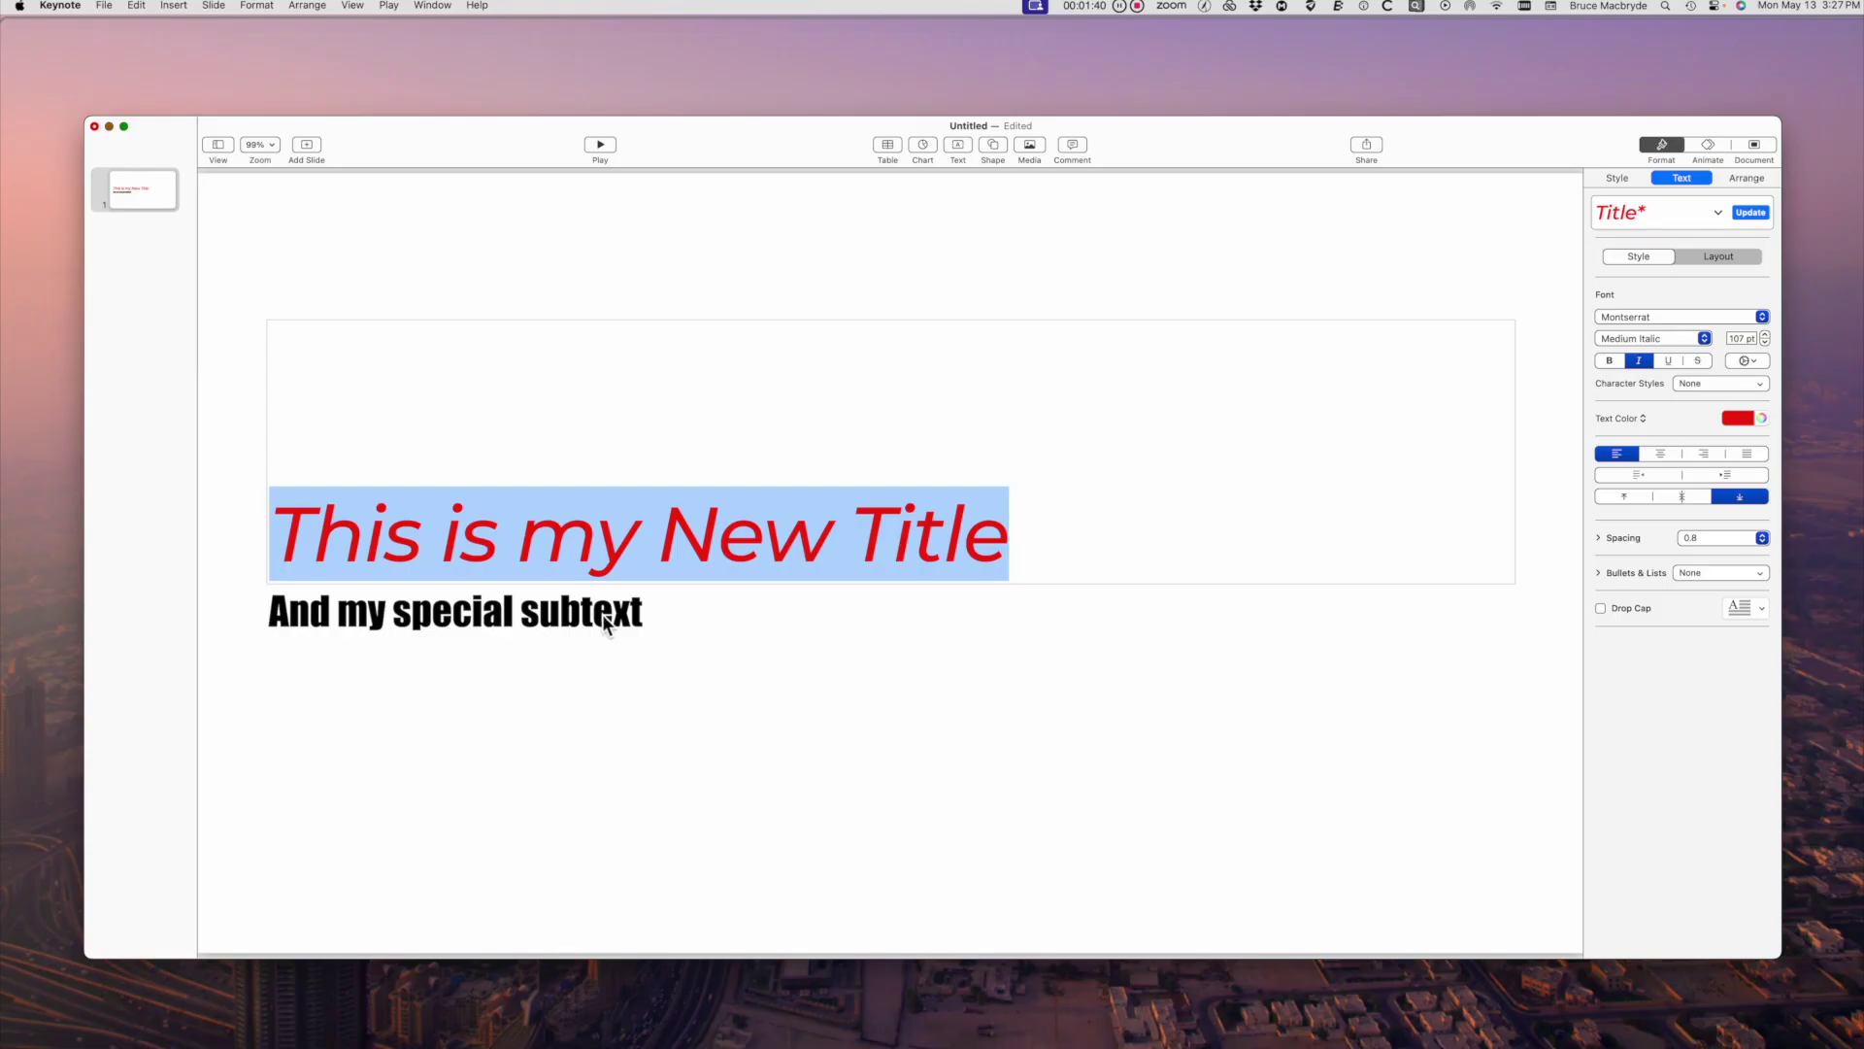
left_click(602, 614)
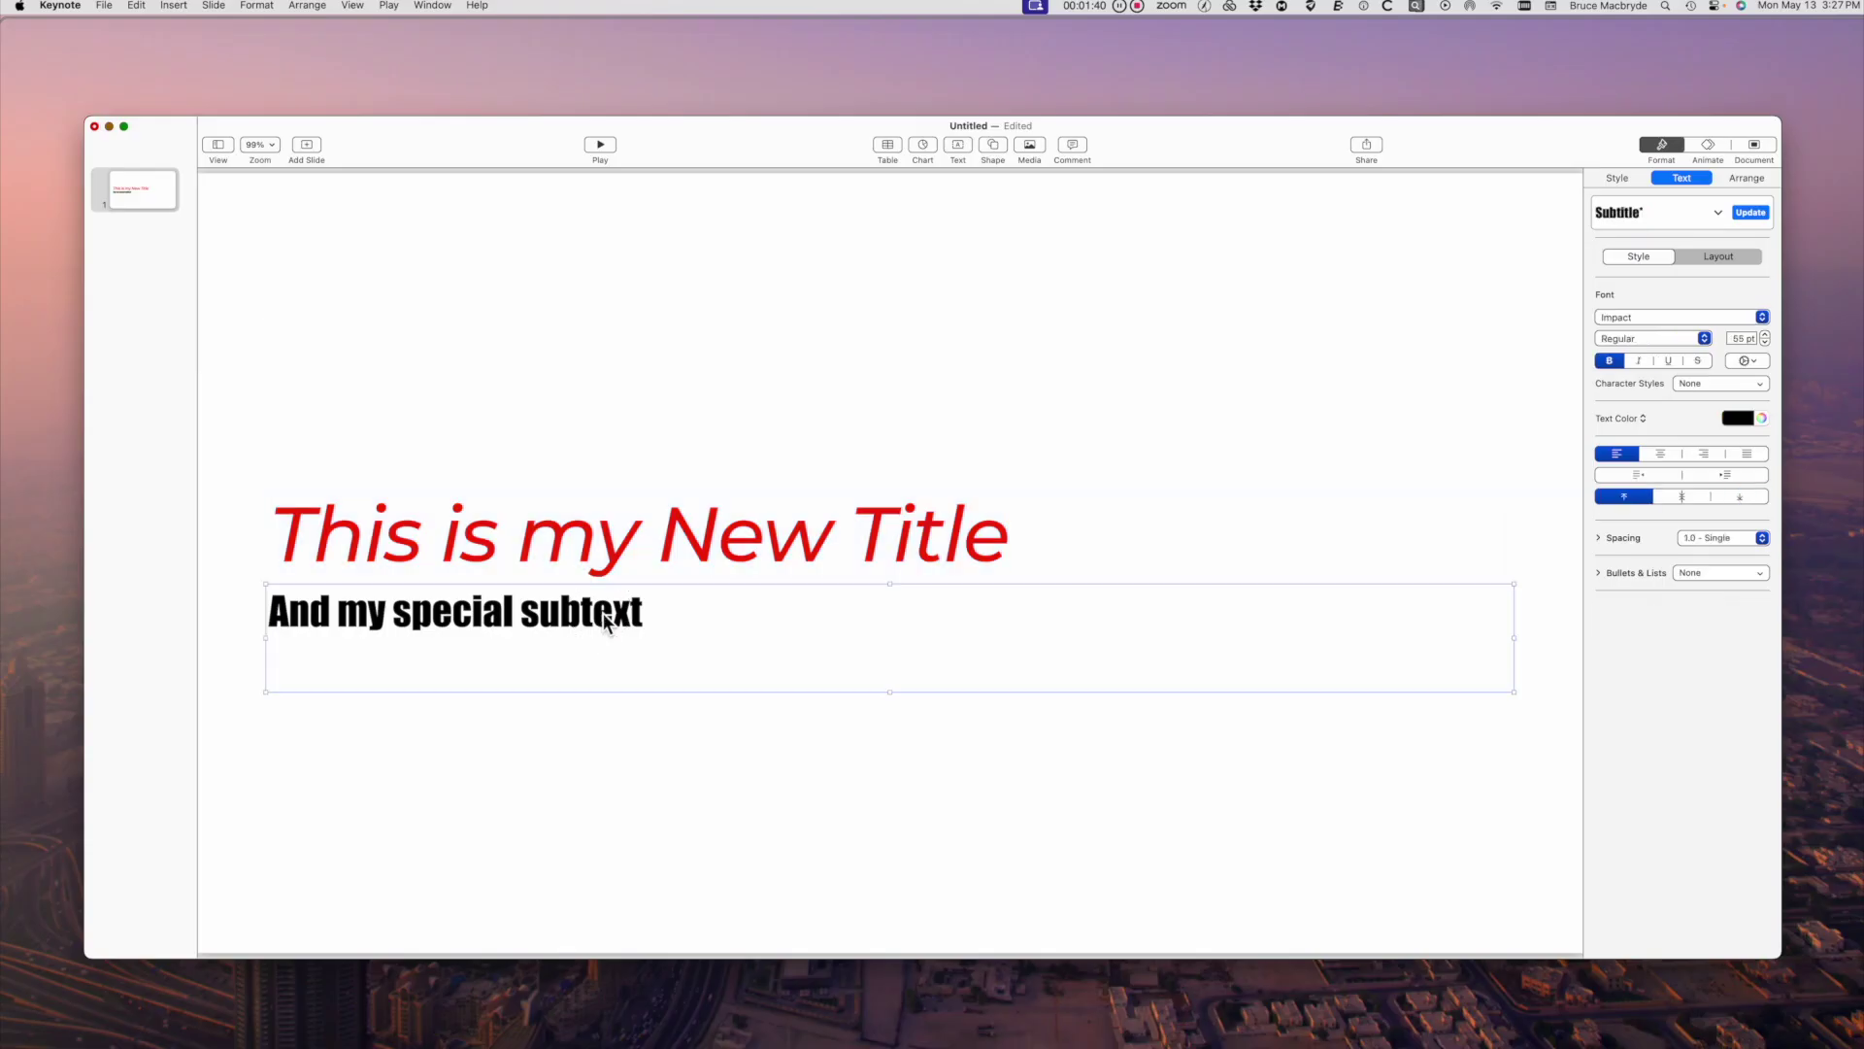
left_click(1738, 418)
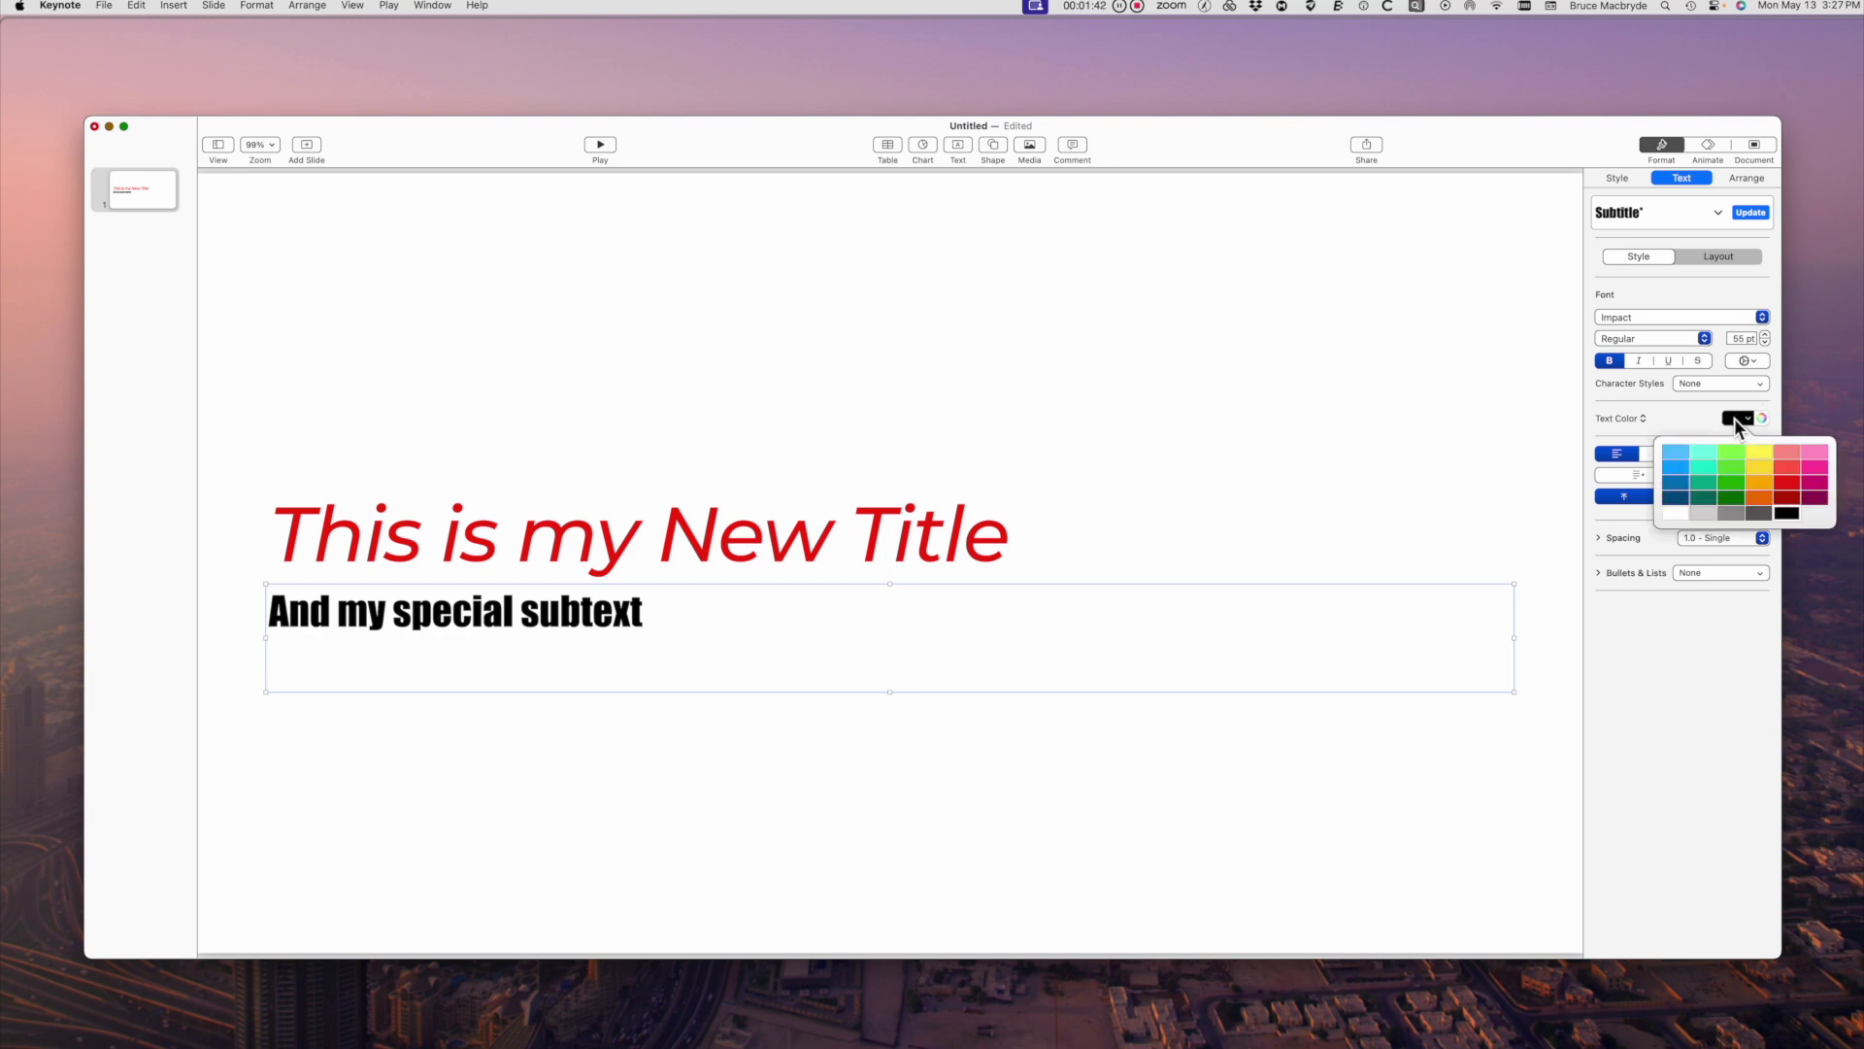
left_click(1733, 482)
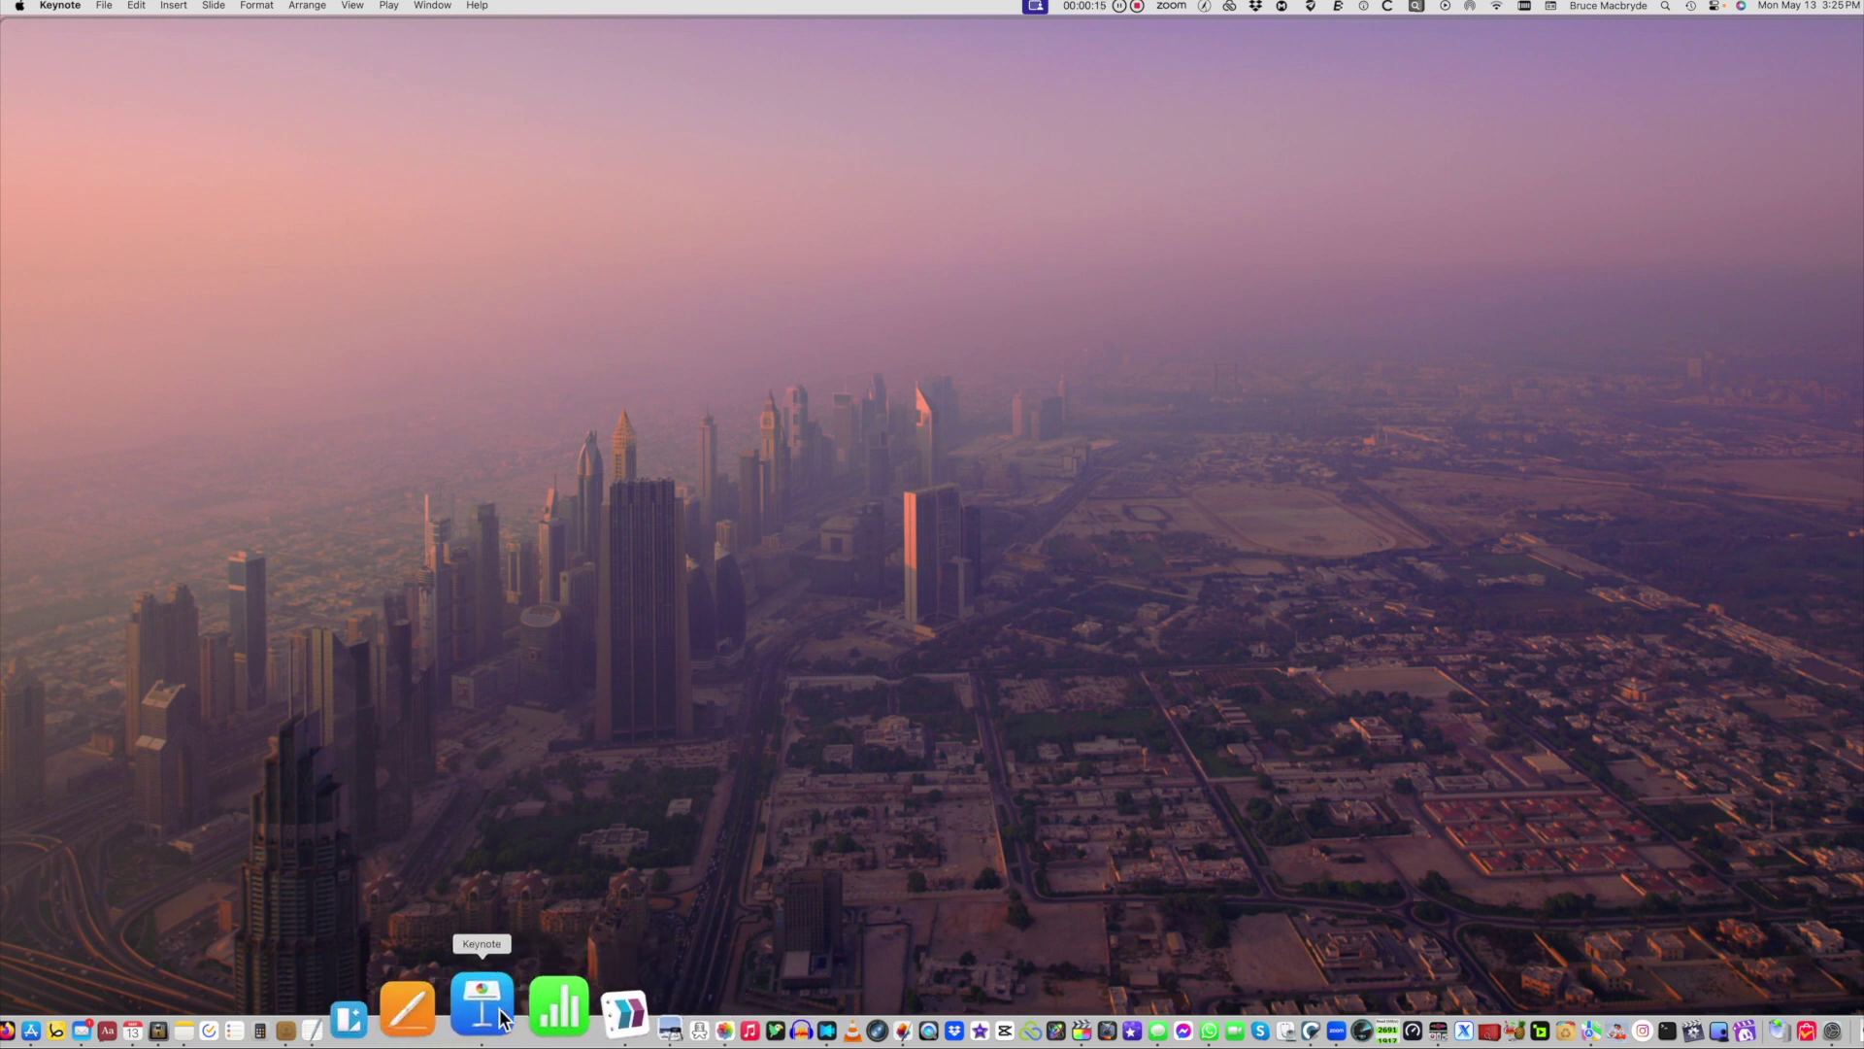
- Launch Keynote and create a new presentation from the Basic White theme
left_click(502, 1018)
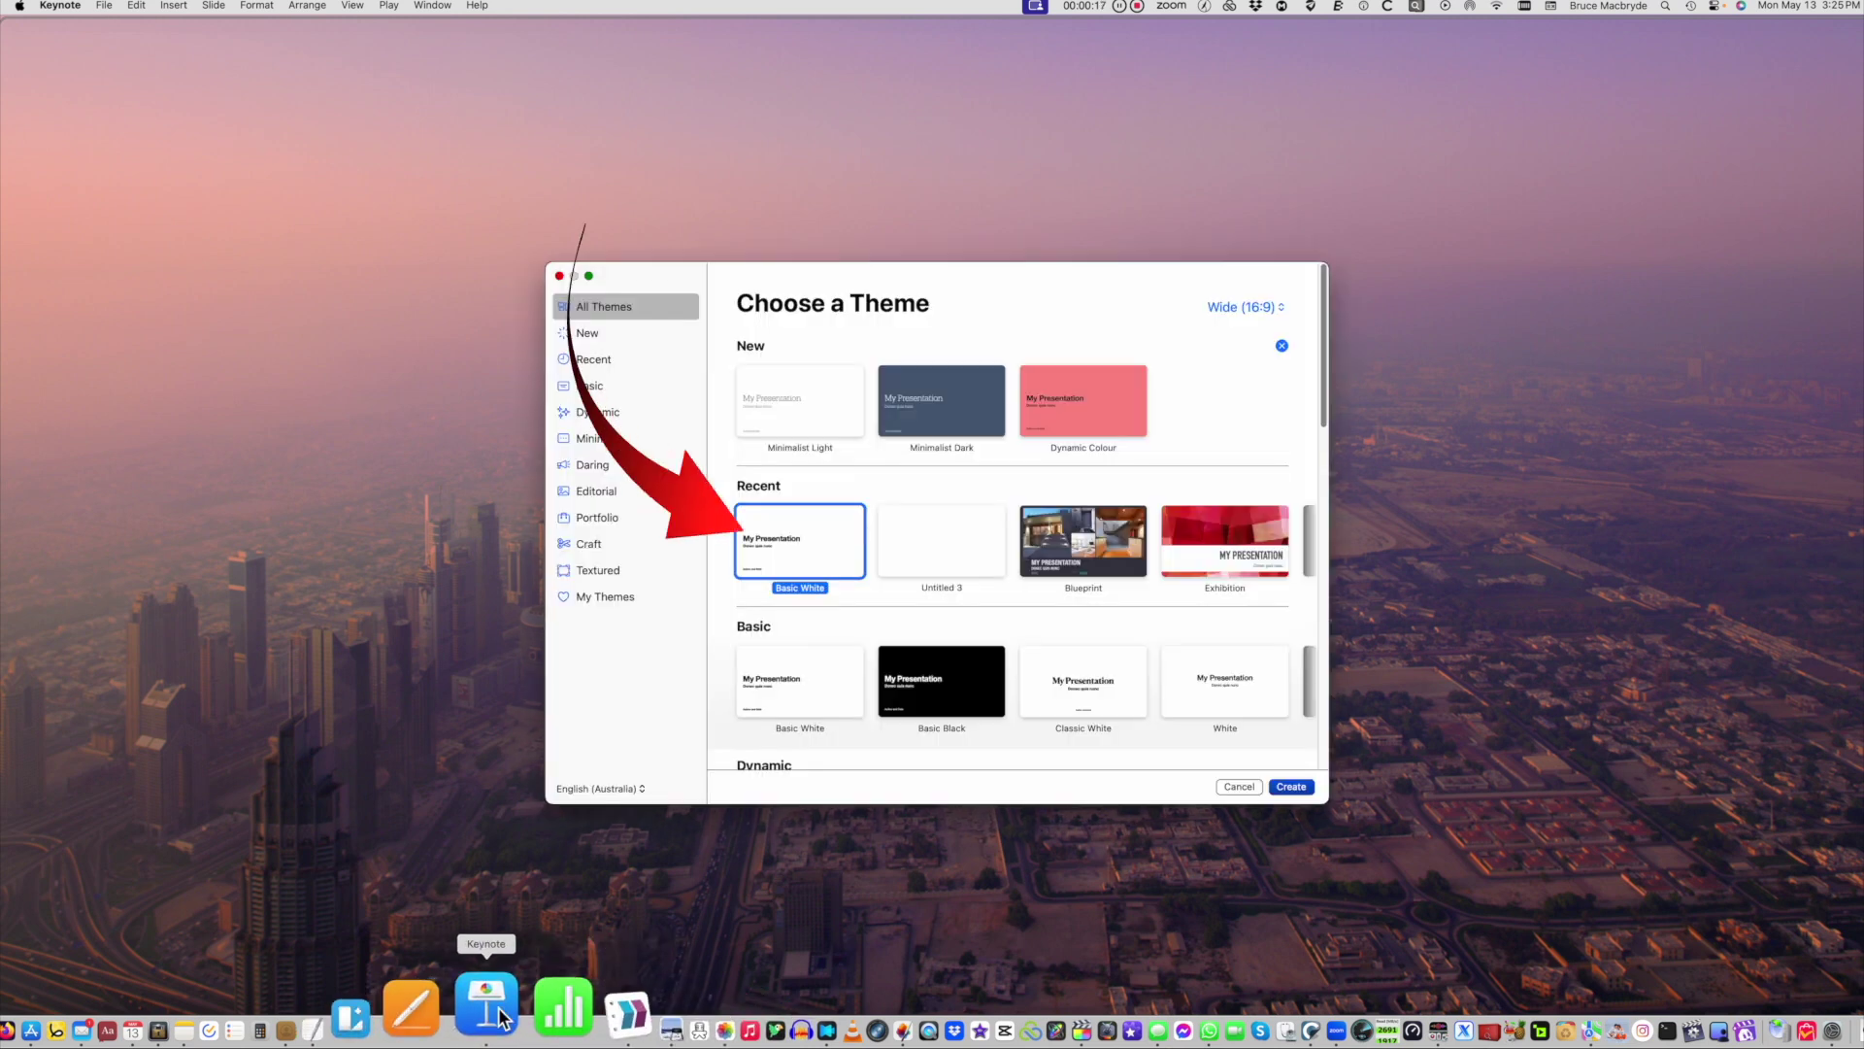
left_click(805, 534)
left_click(805, 534)
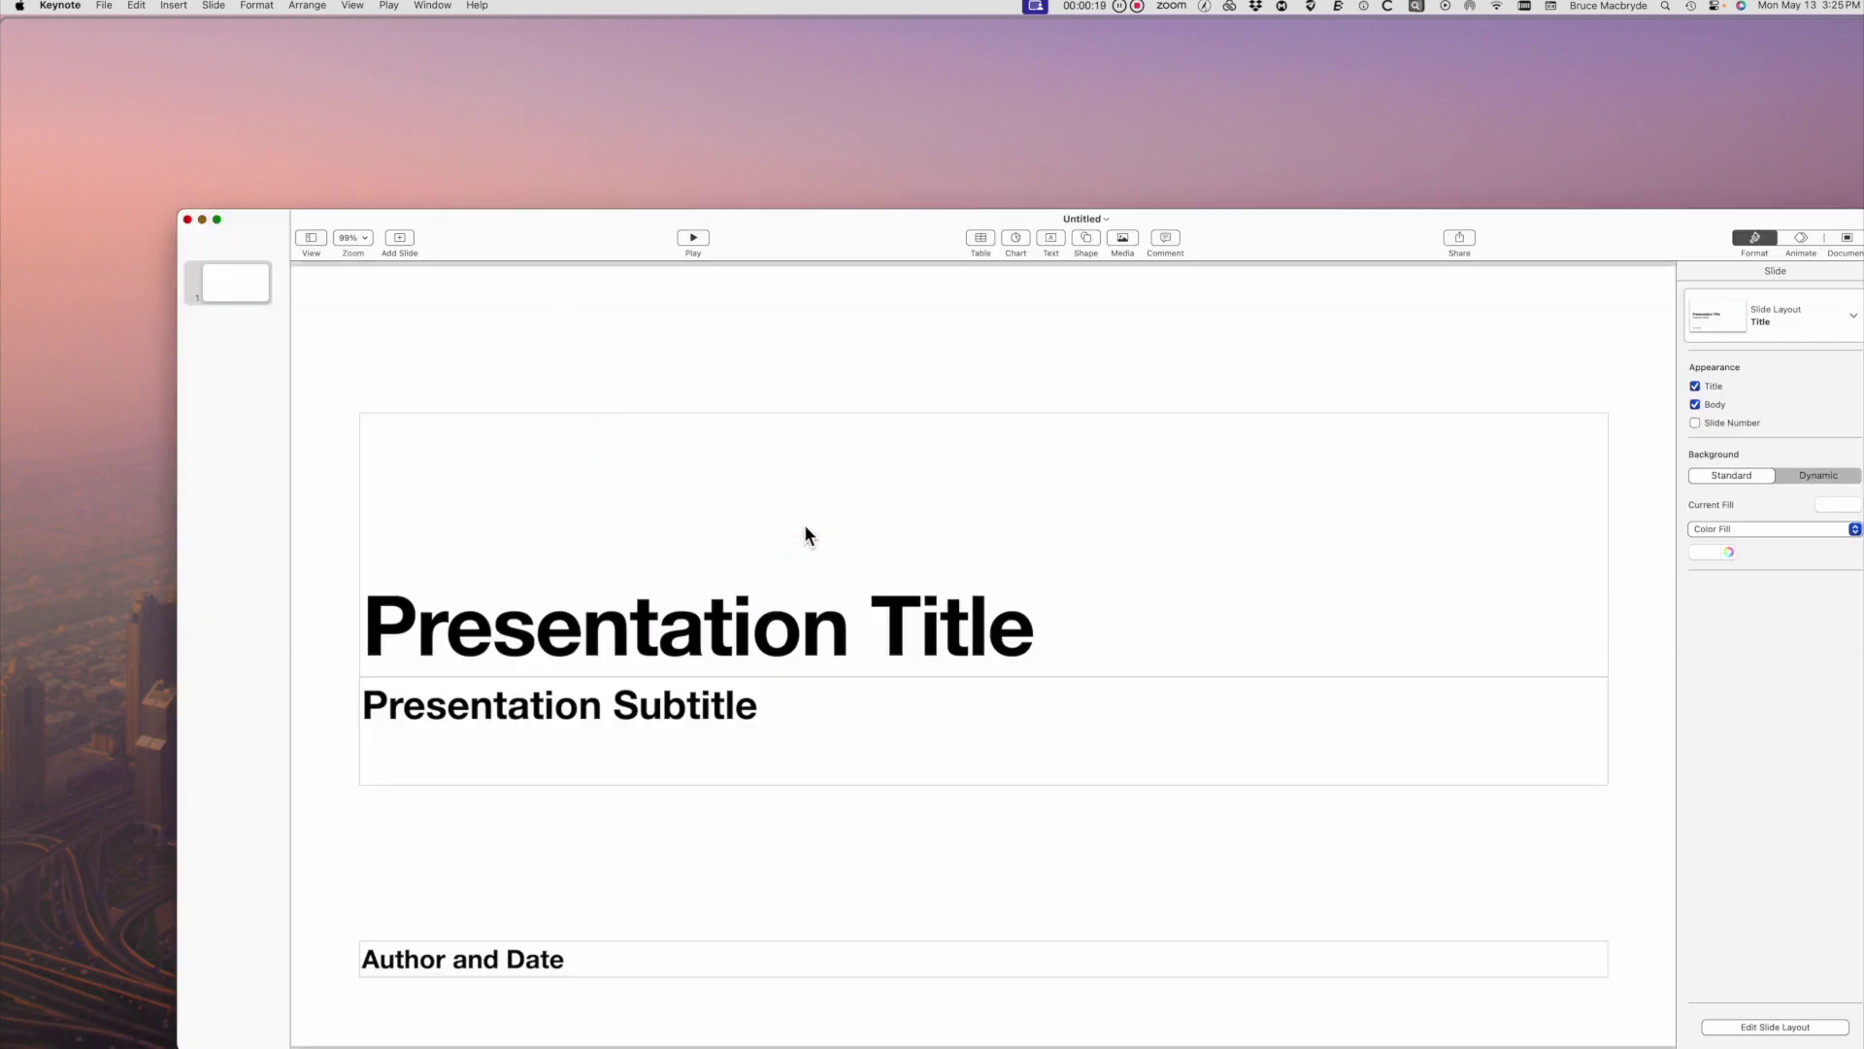
- Enter the title 'This is my New Title' and subtitle 'And my special subtext', then delete the Author and Date box
left_click(771, 619)
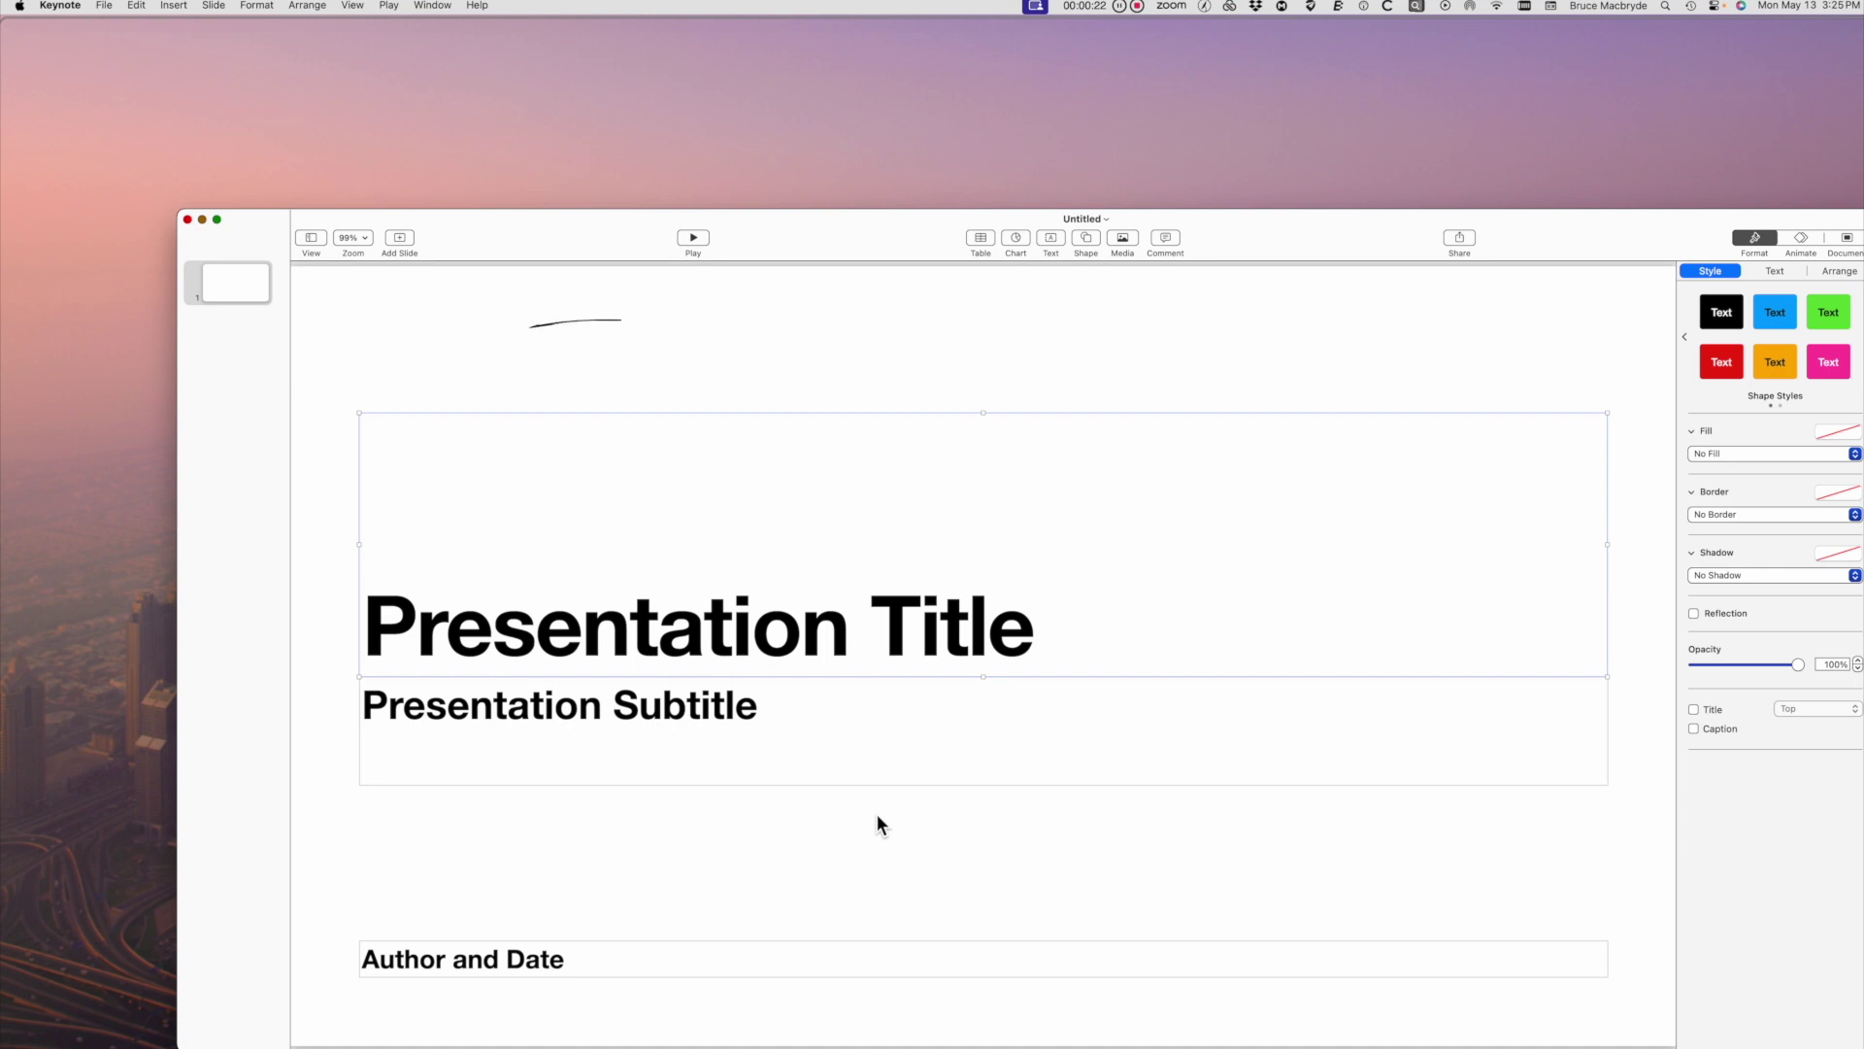
left_click(1058, 636)
type("Thi")
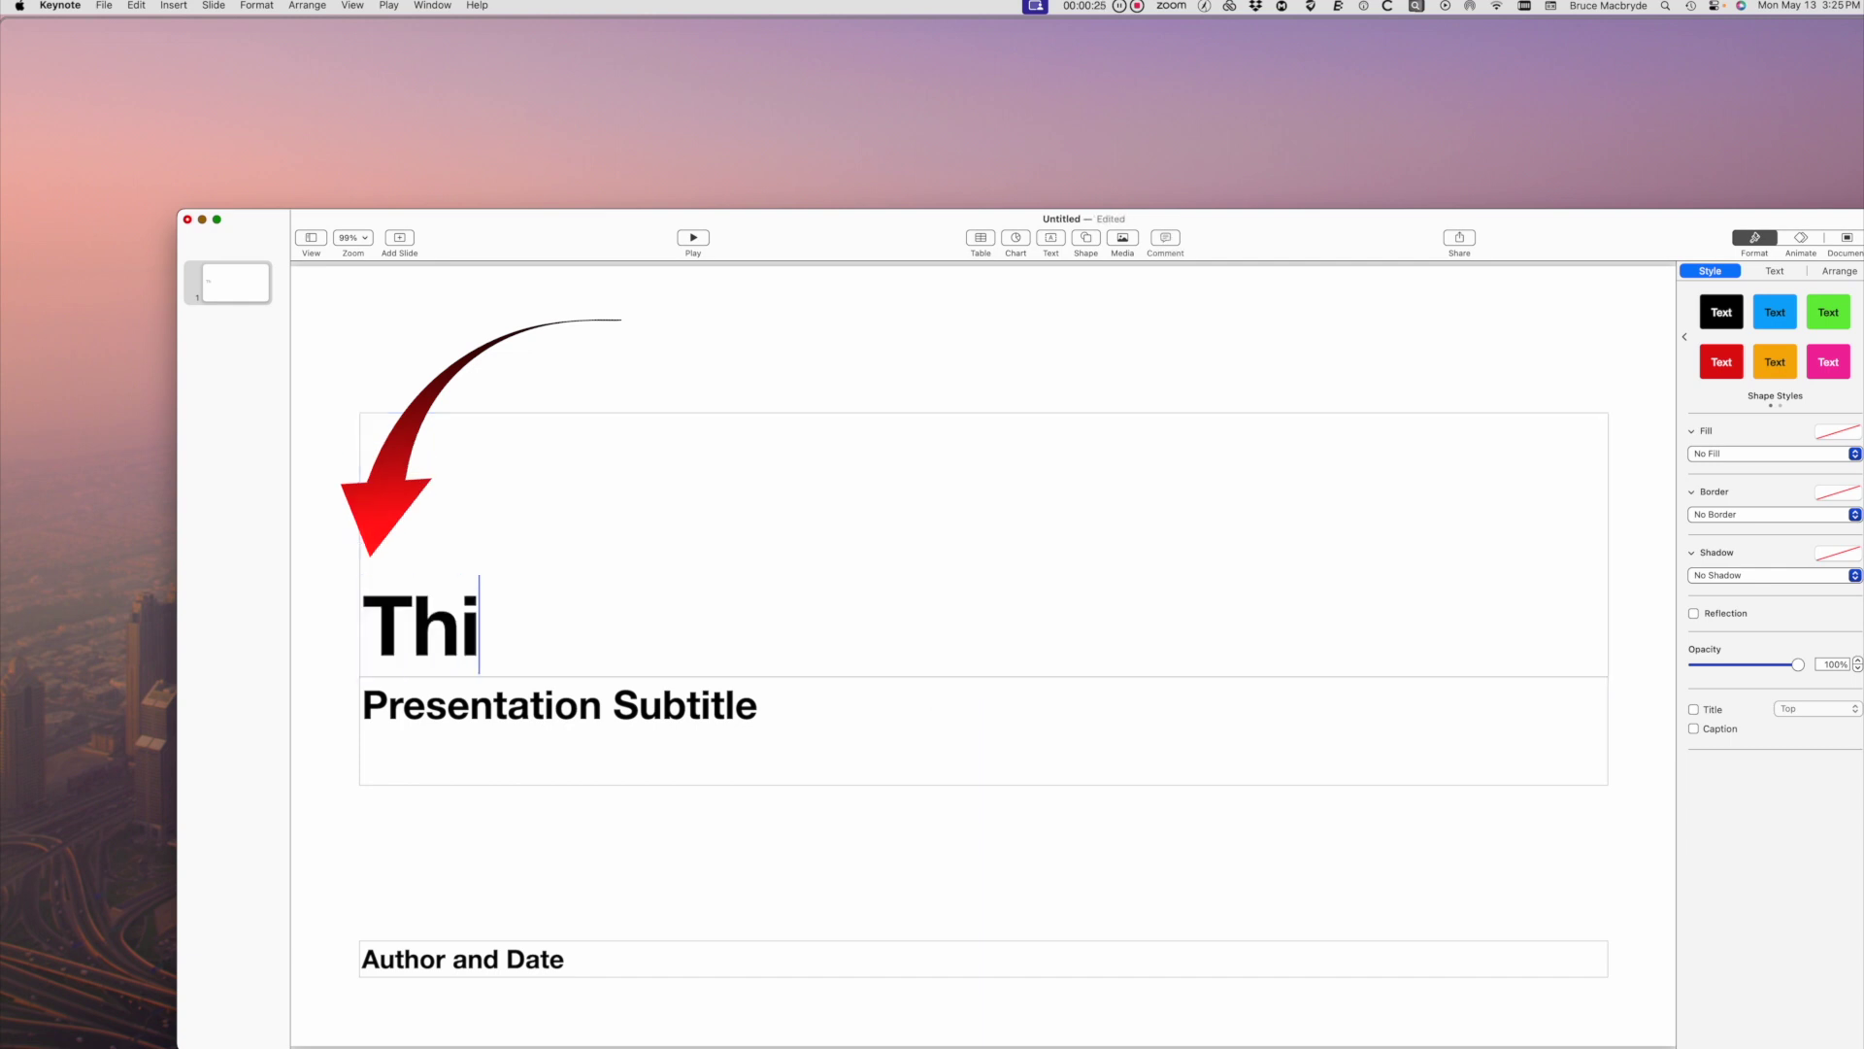
type("s is my New Title")
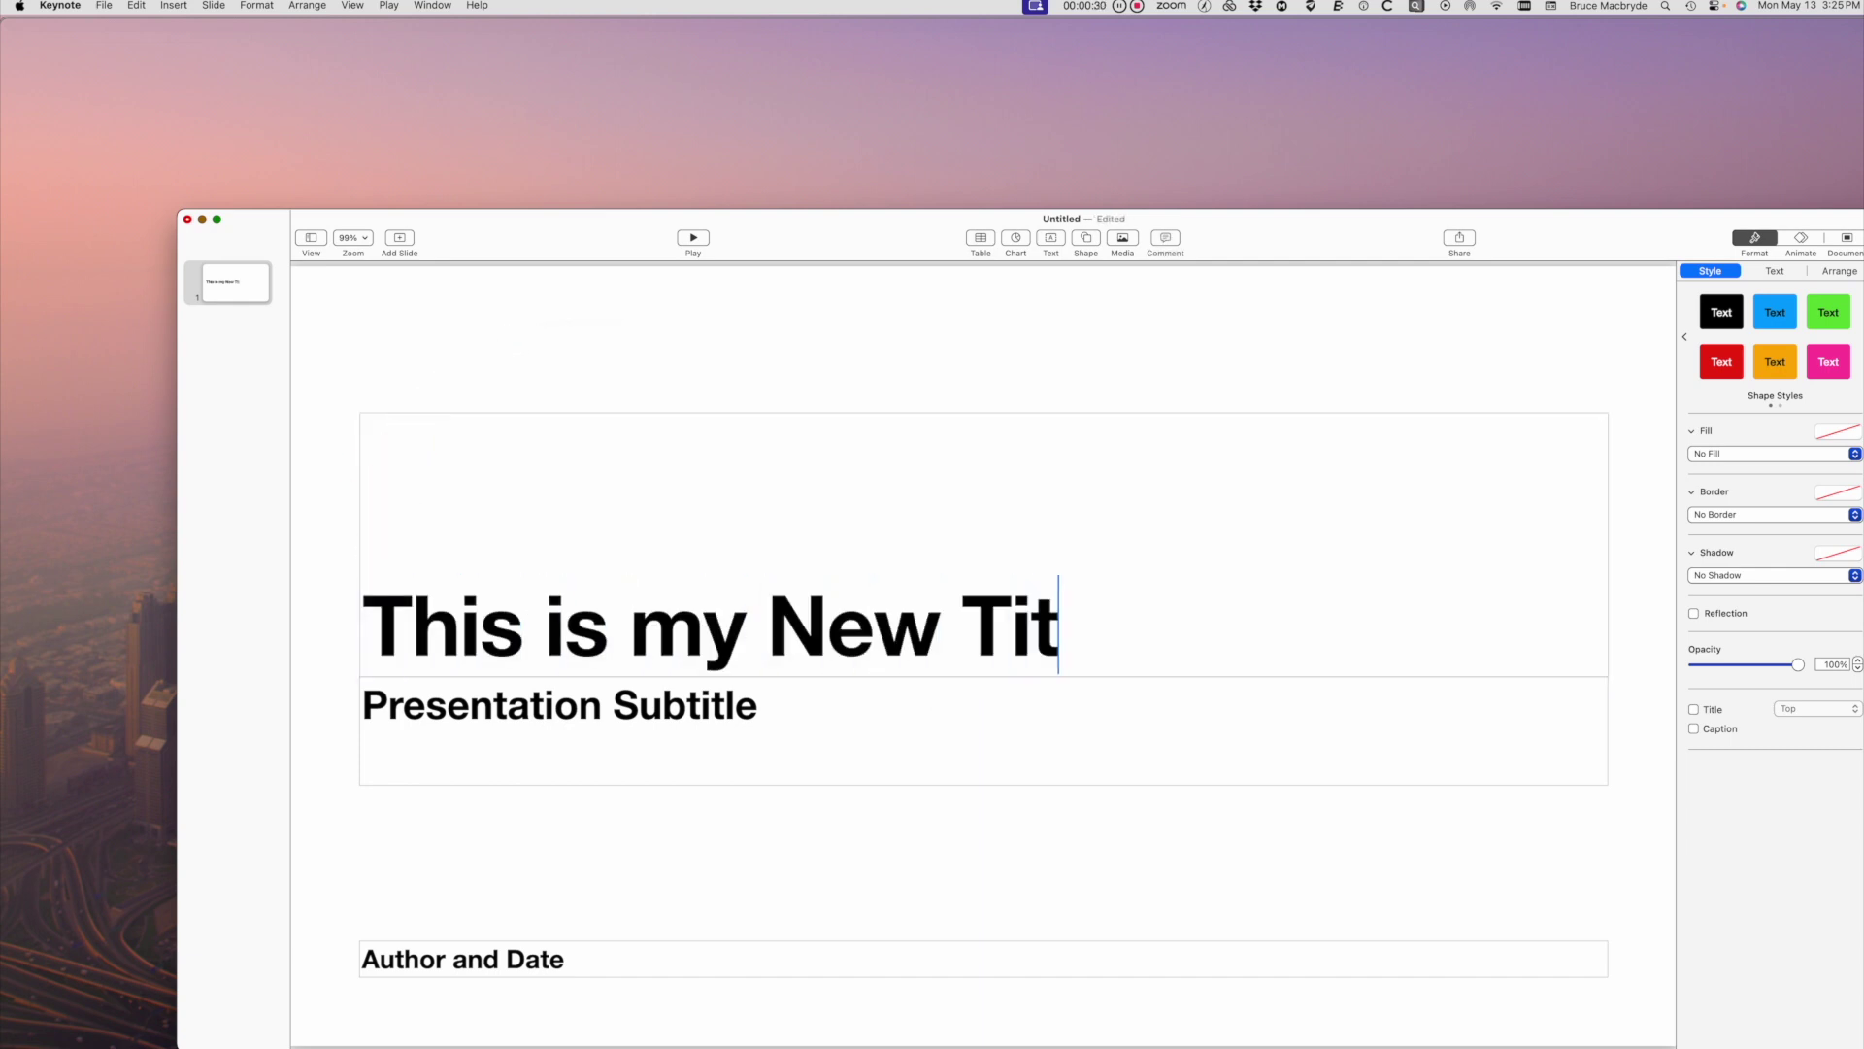
left_click(790, 714)
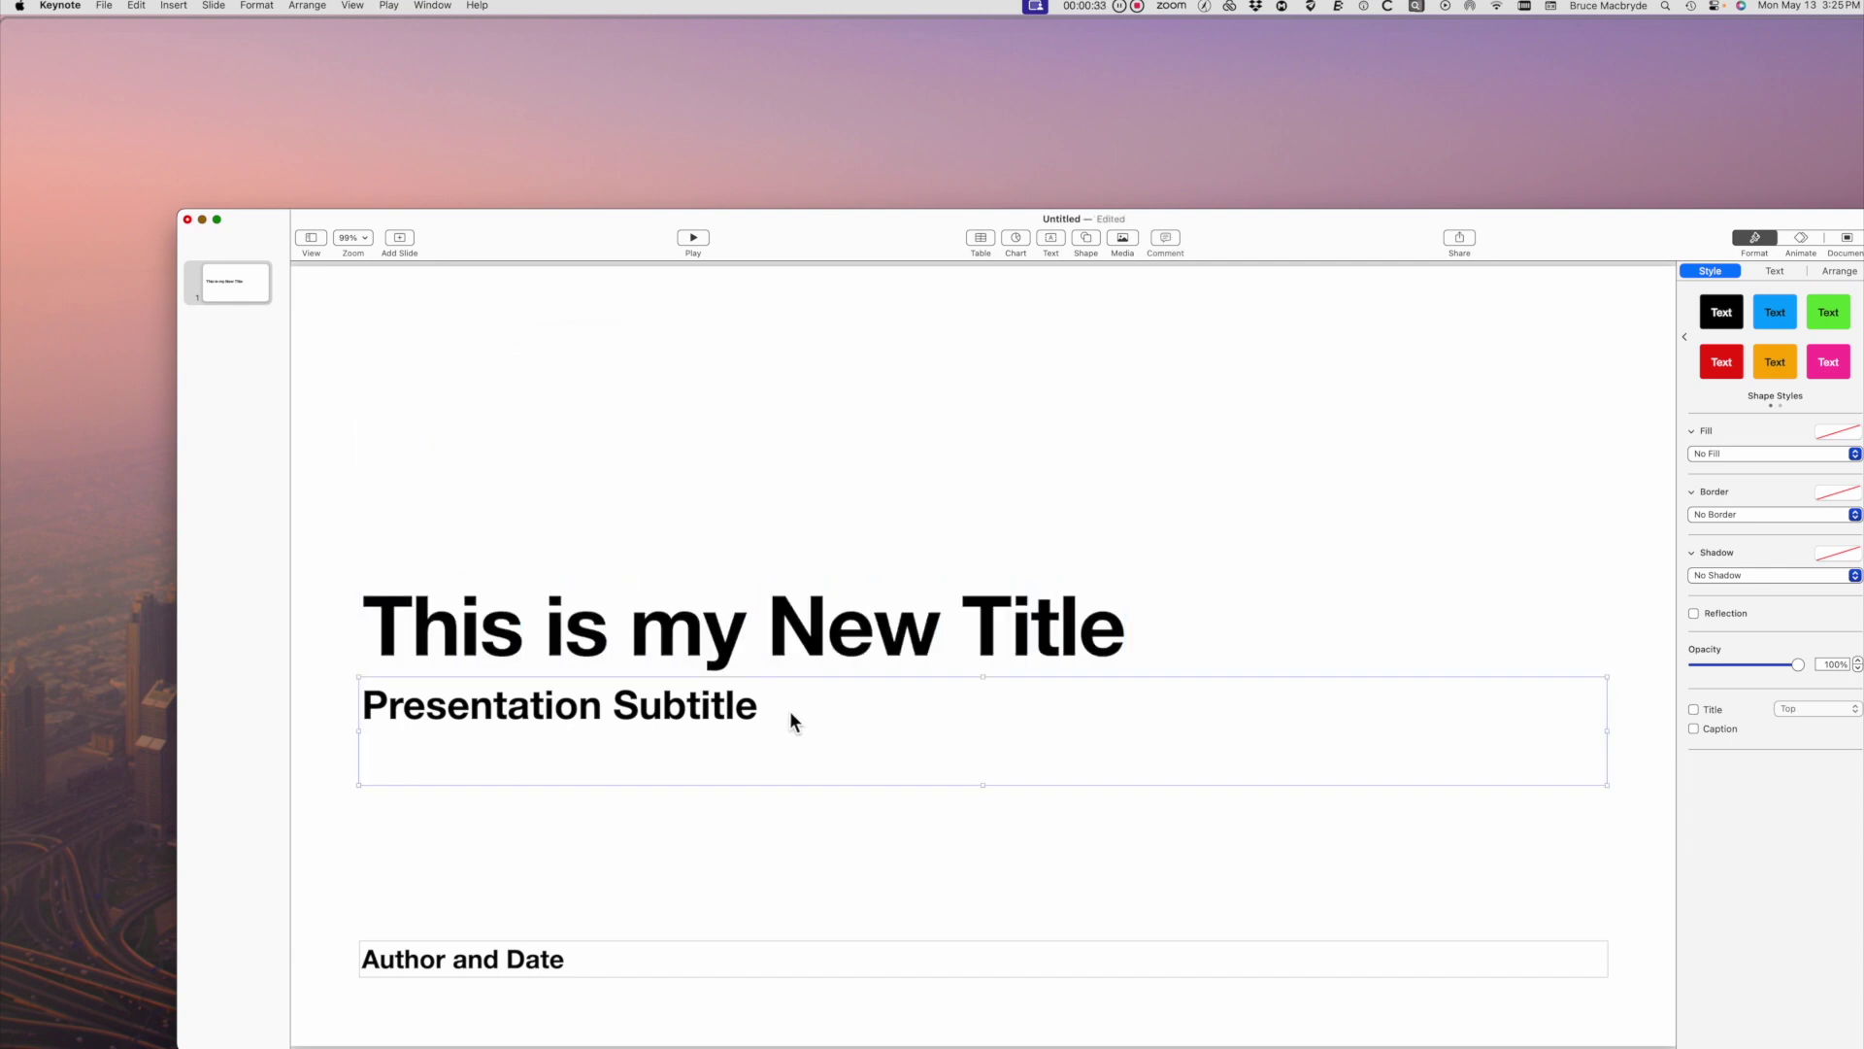
left_click(766, 712)
type("And my special subtext")
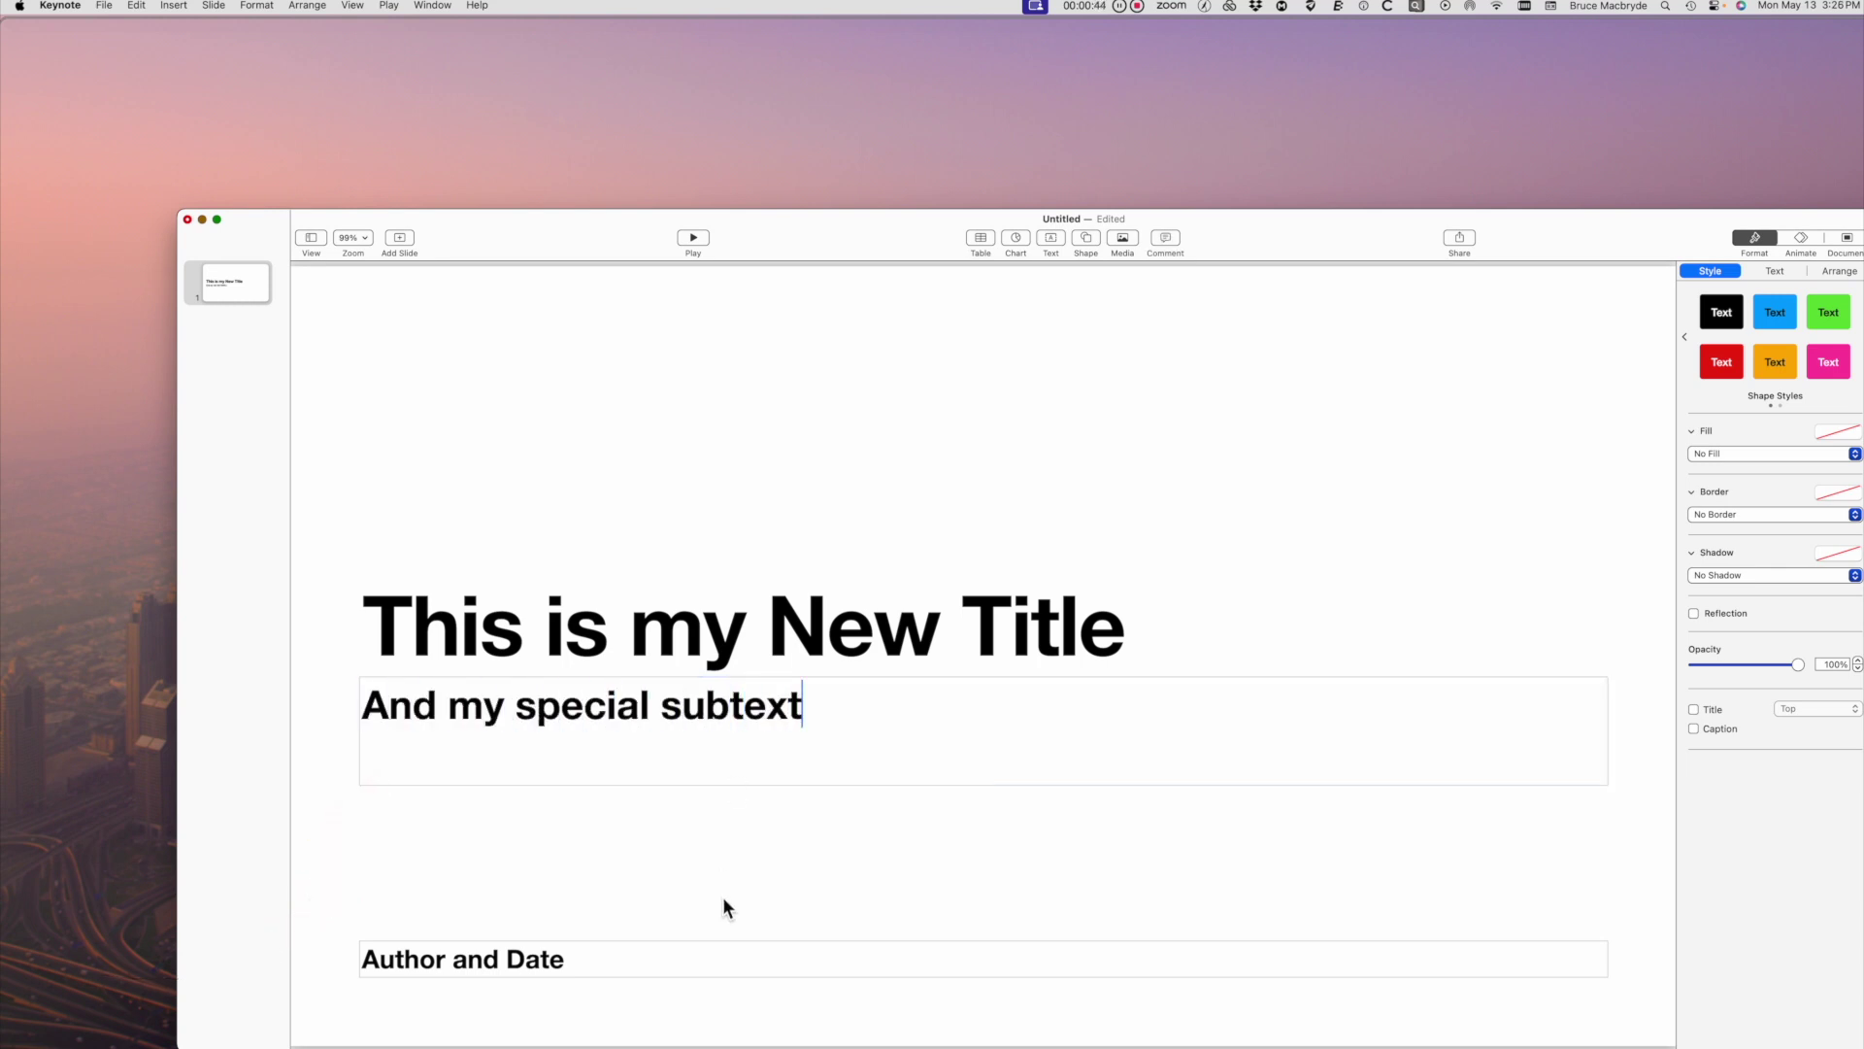
left_click(515, 963)
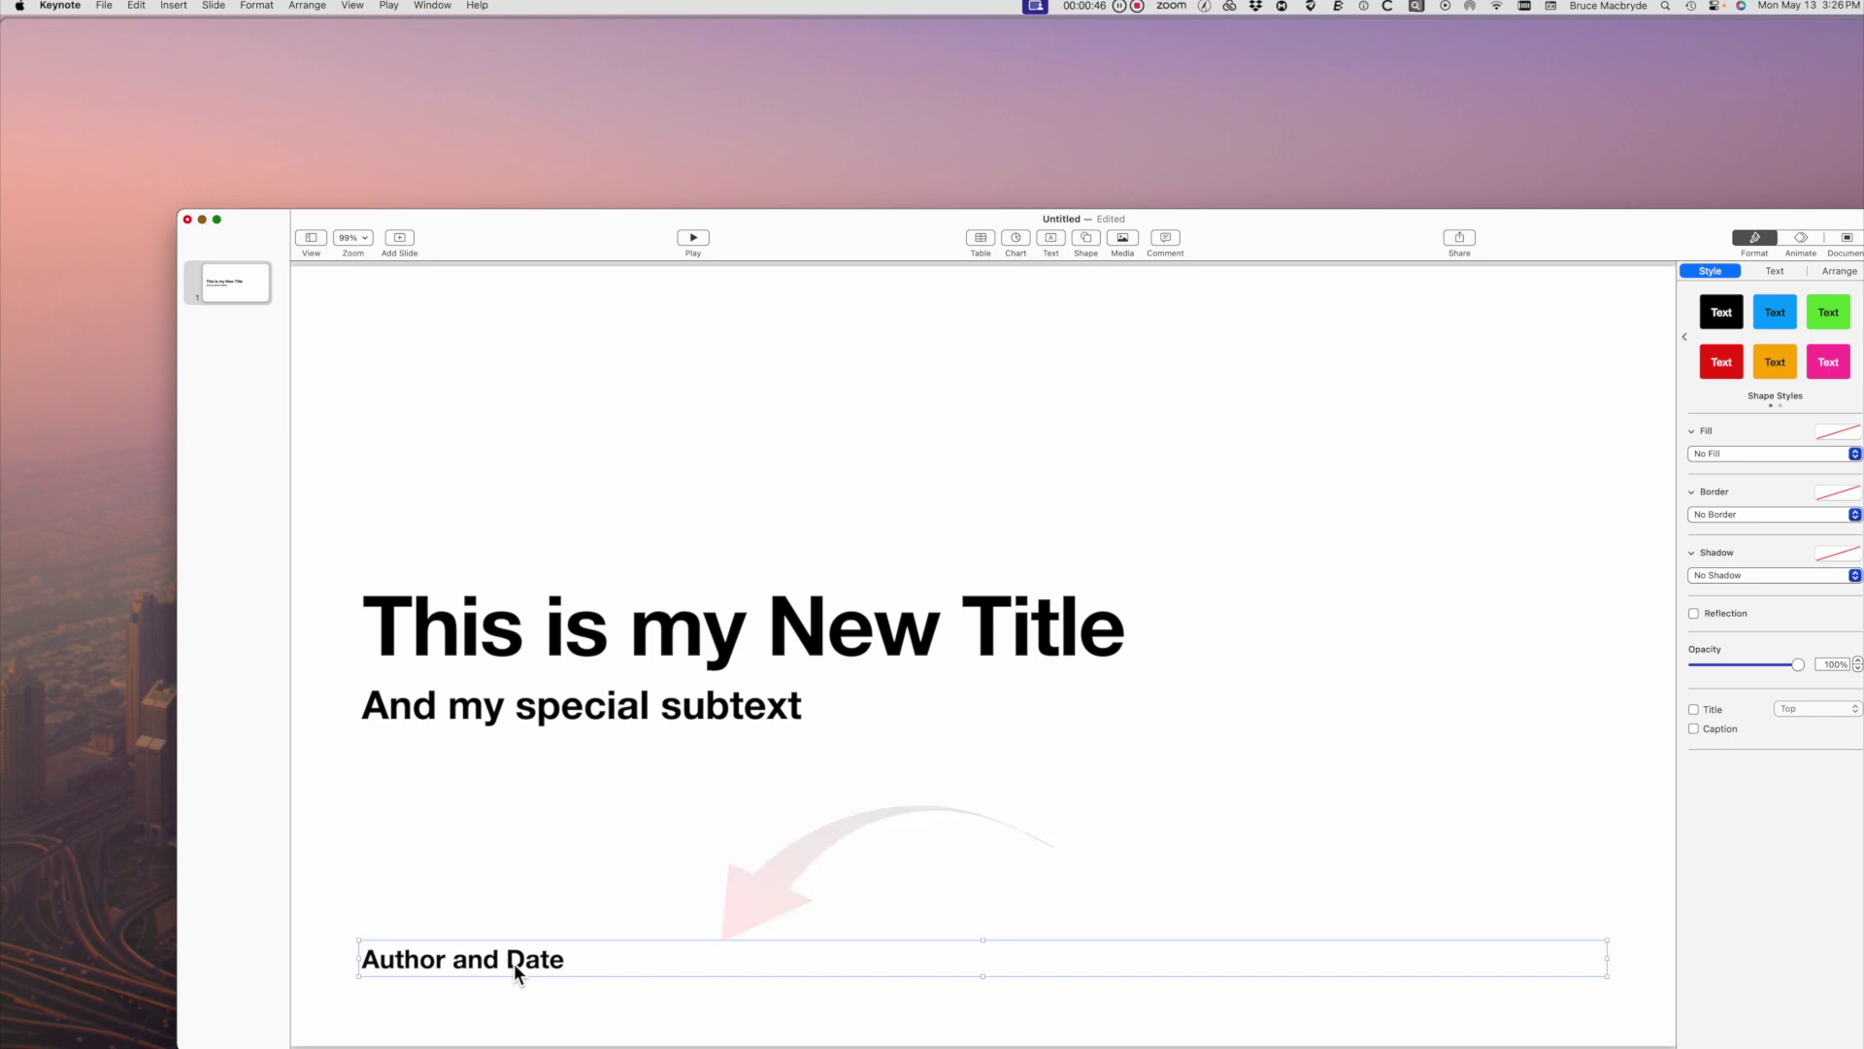
key("Delete")
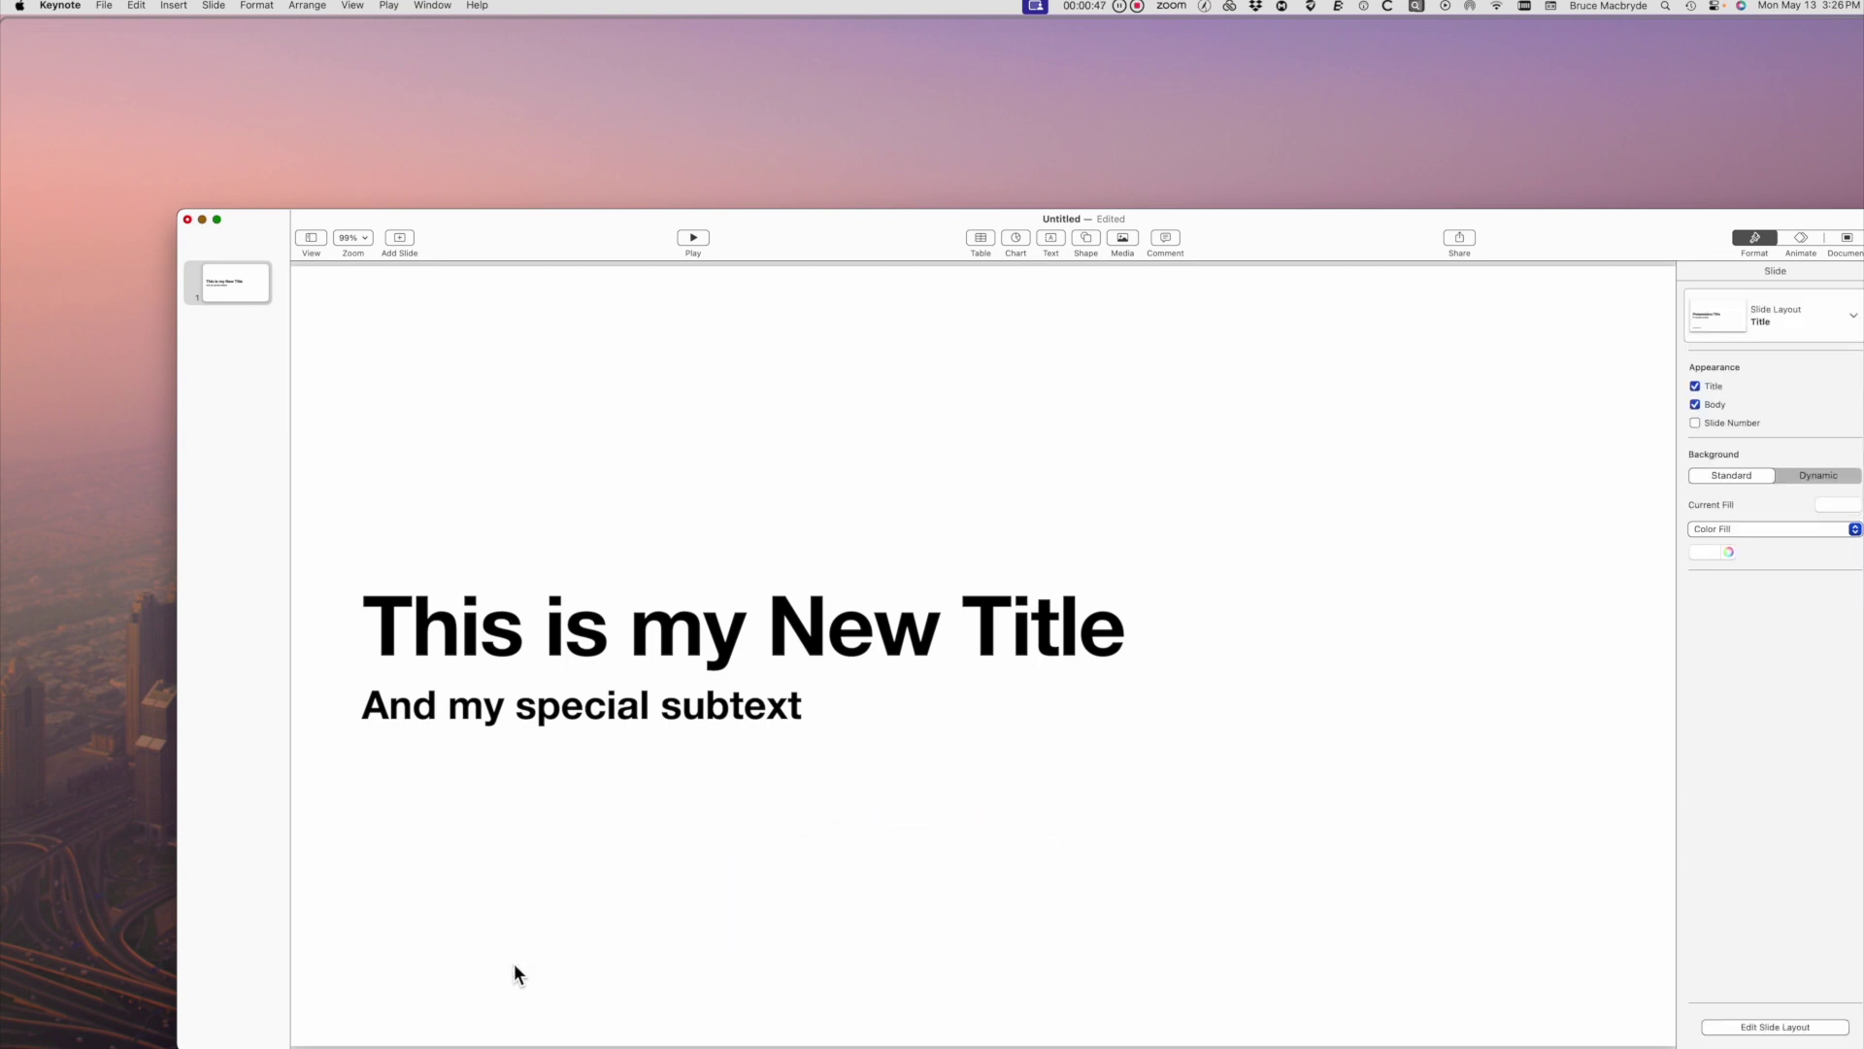
- Set the title font to Montserrat
left_click_drag(874, 233, 791, 137)
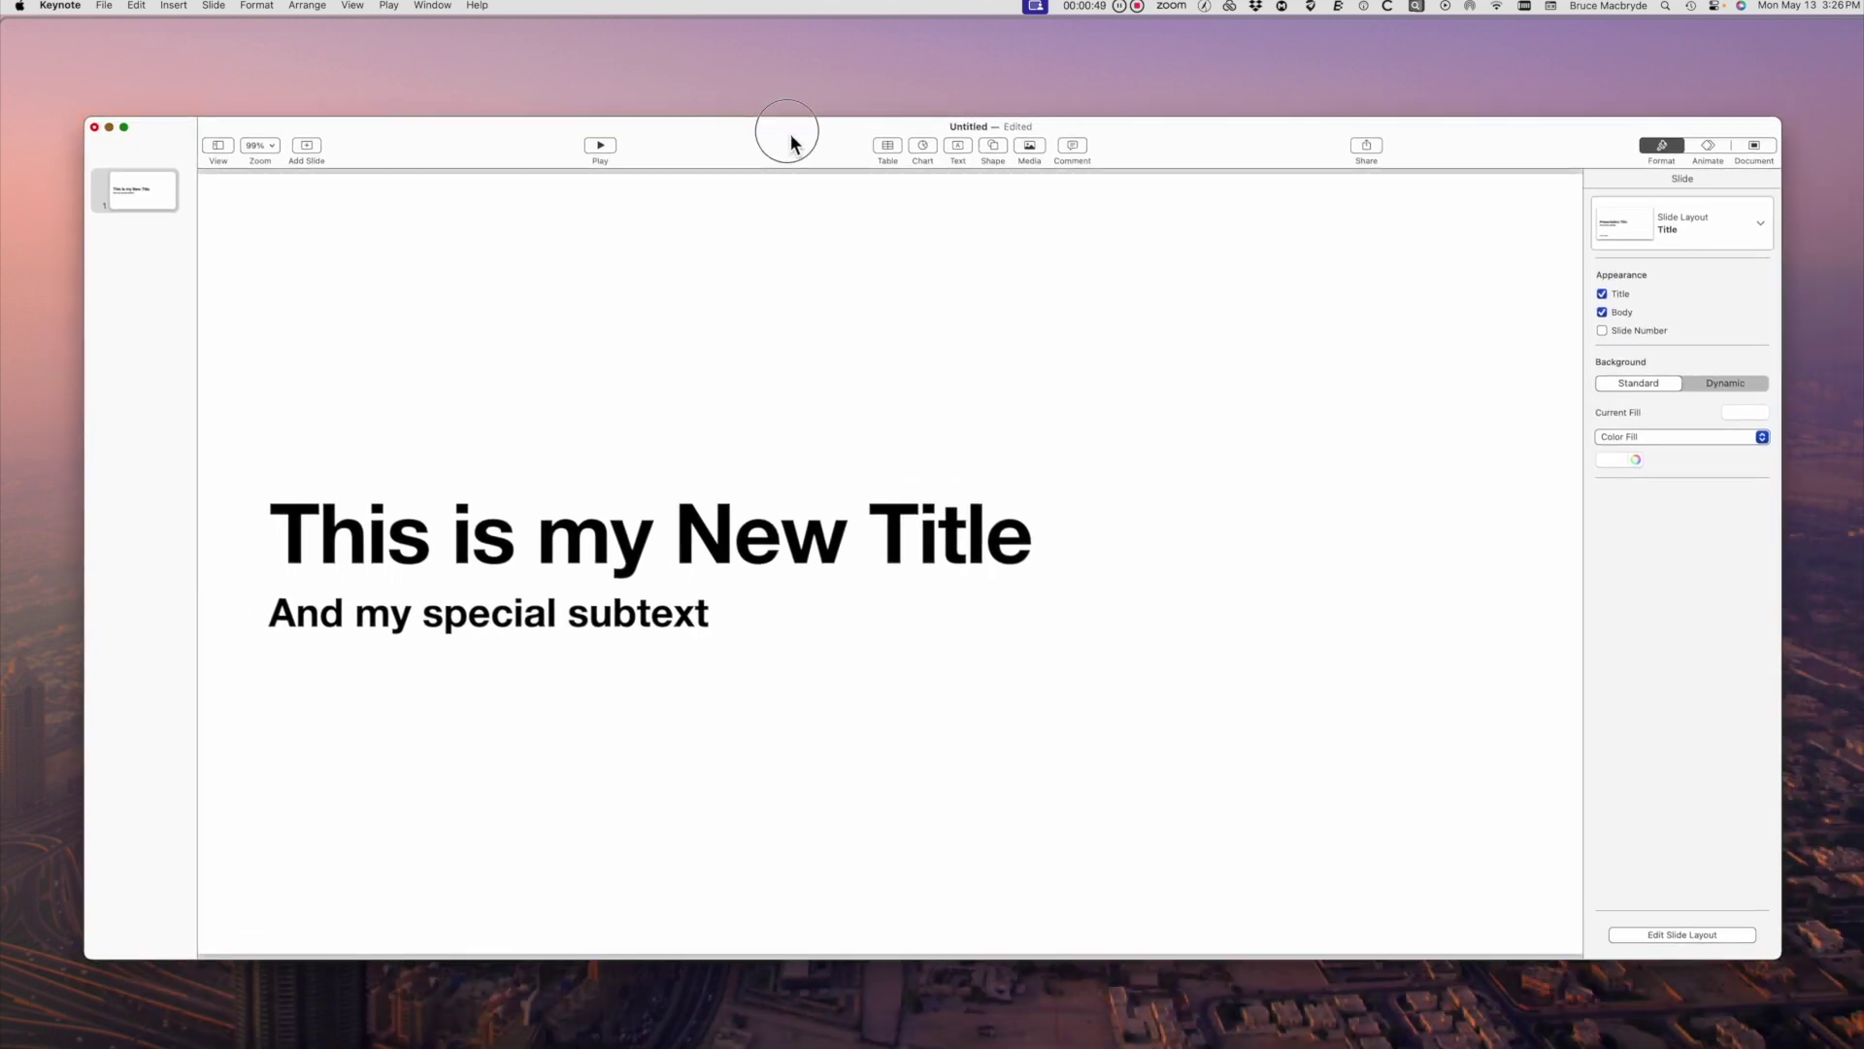
left_click(953, 502)
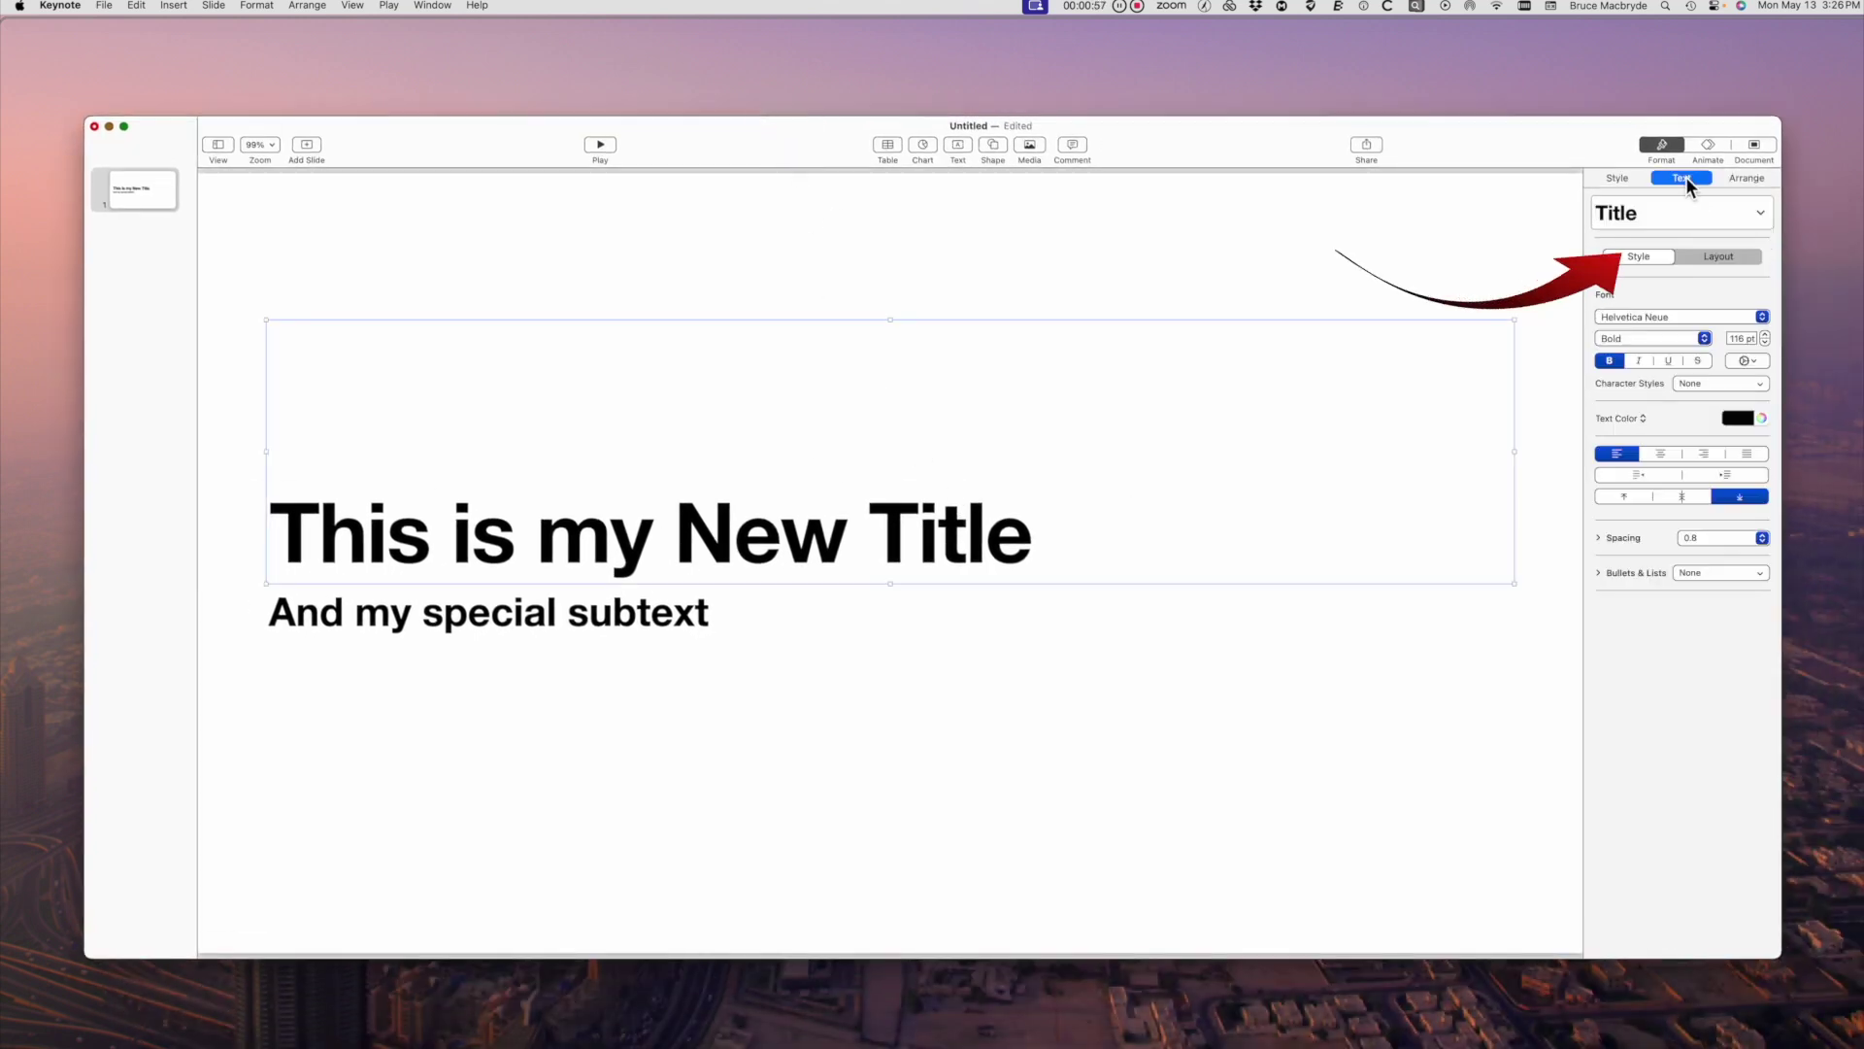
left_click(1664, 318)
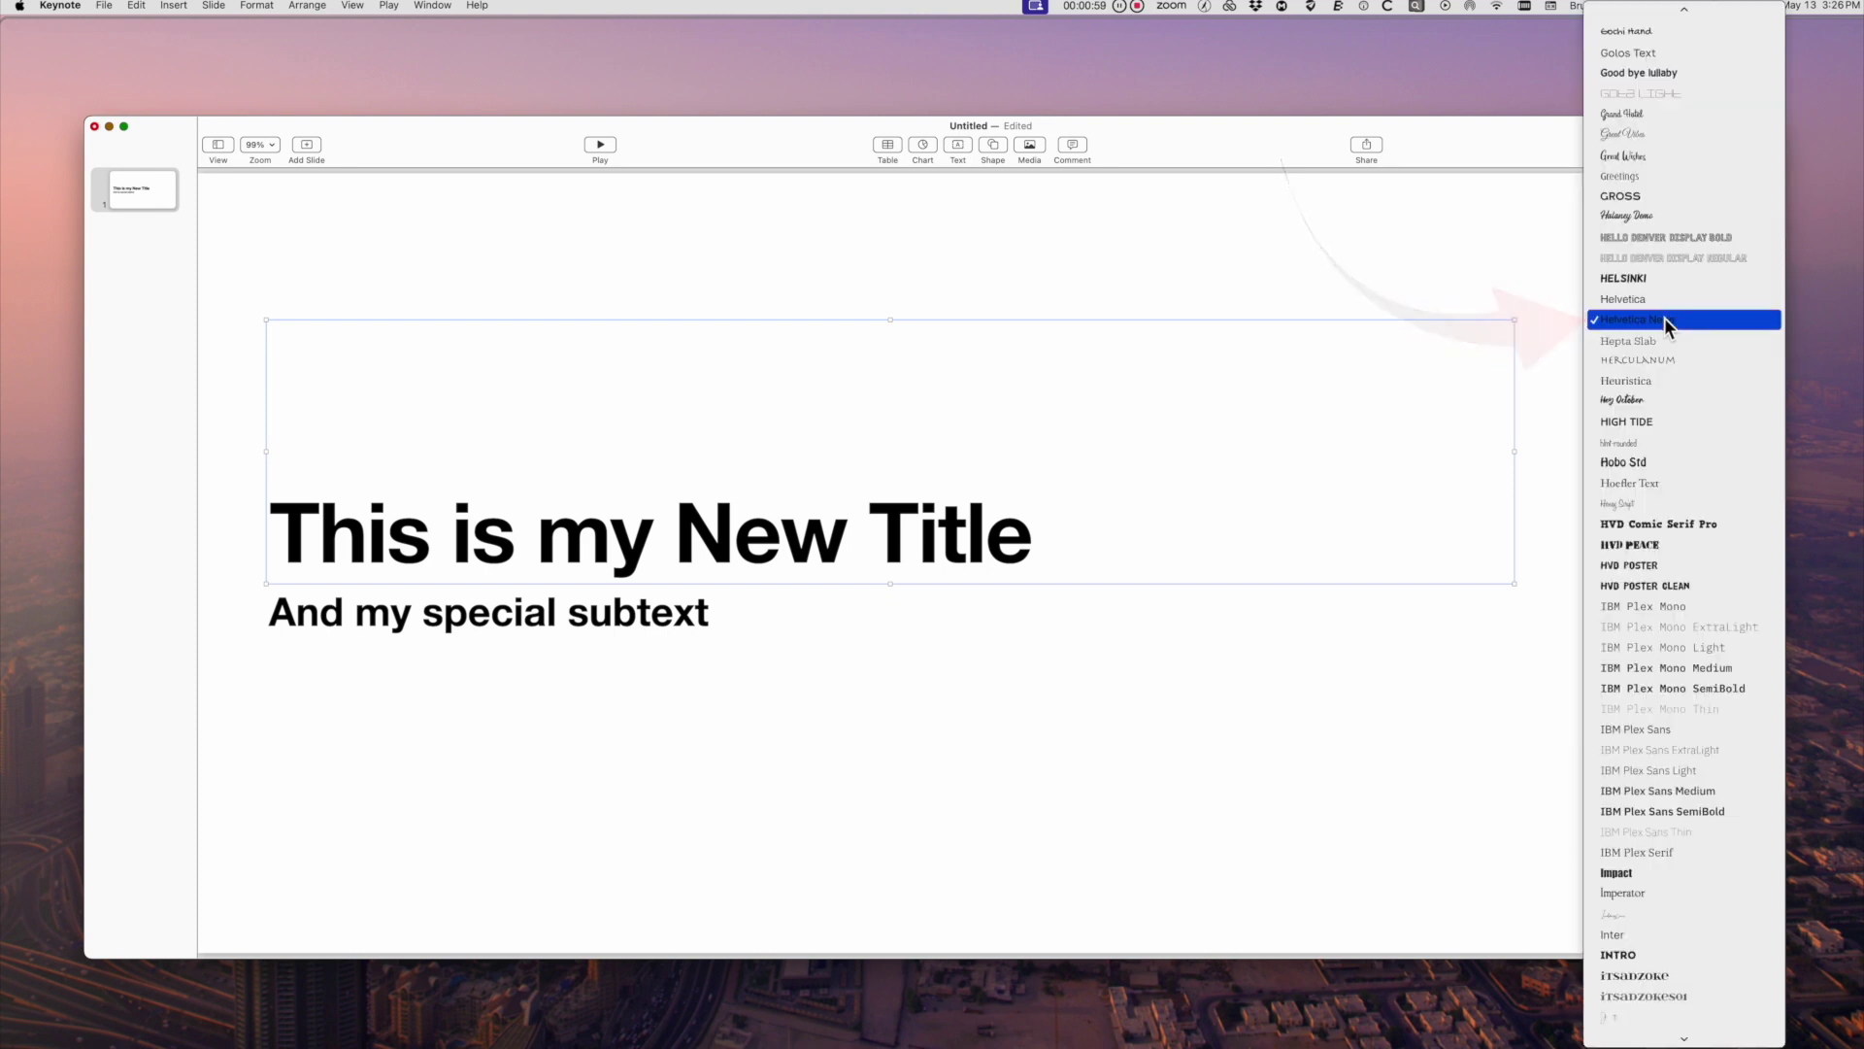
key("m")
key("o")
key("n")
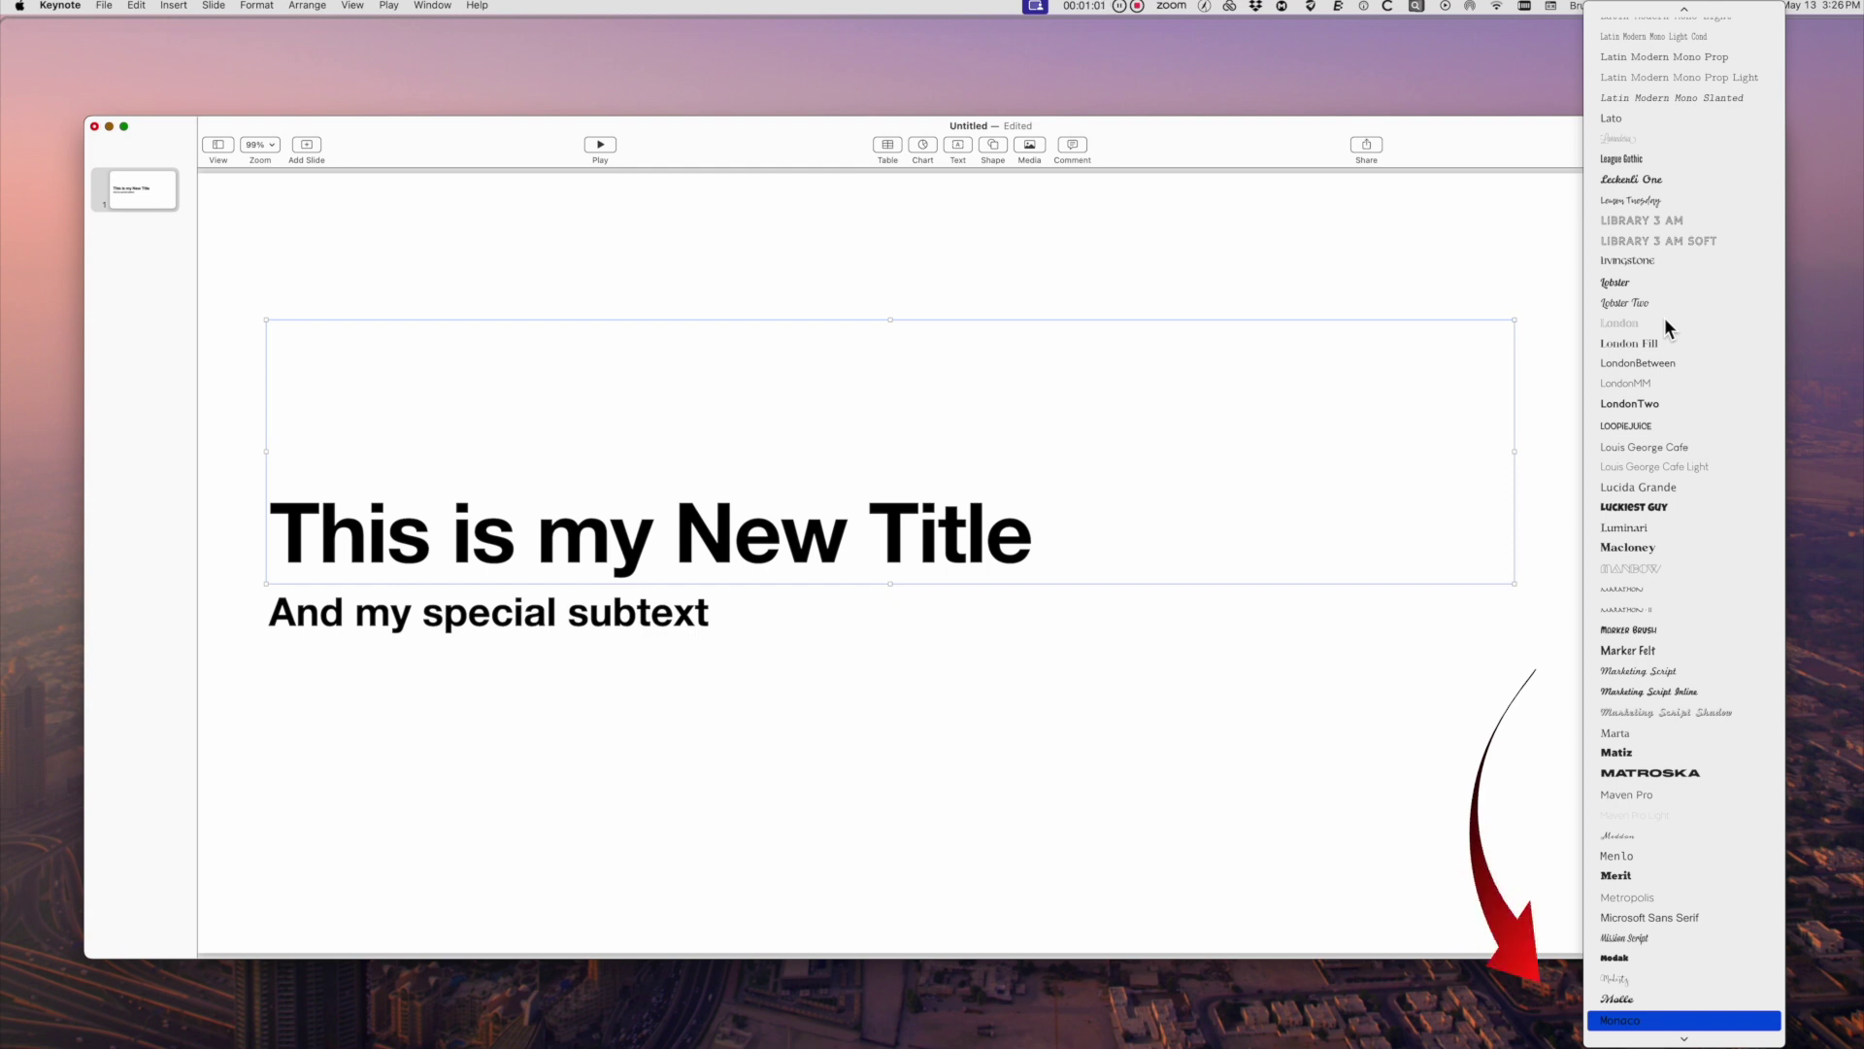
key("t")
key("Return")
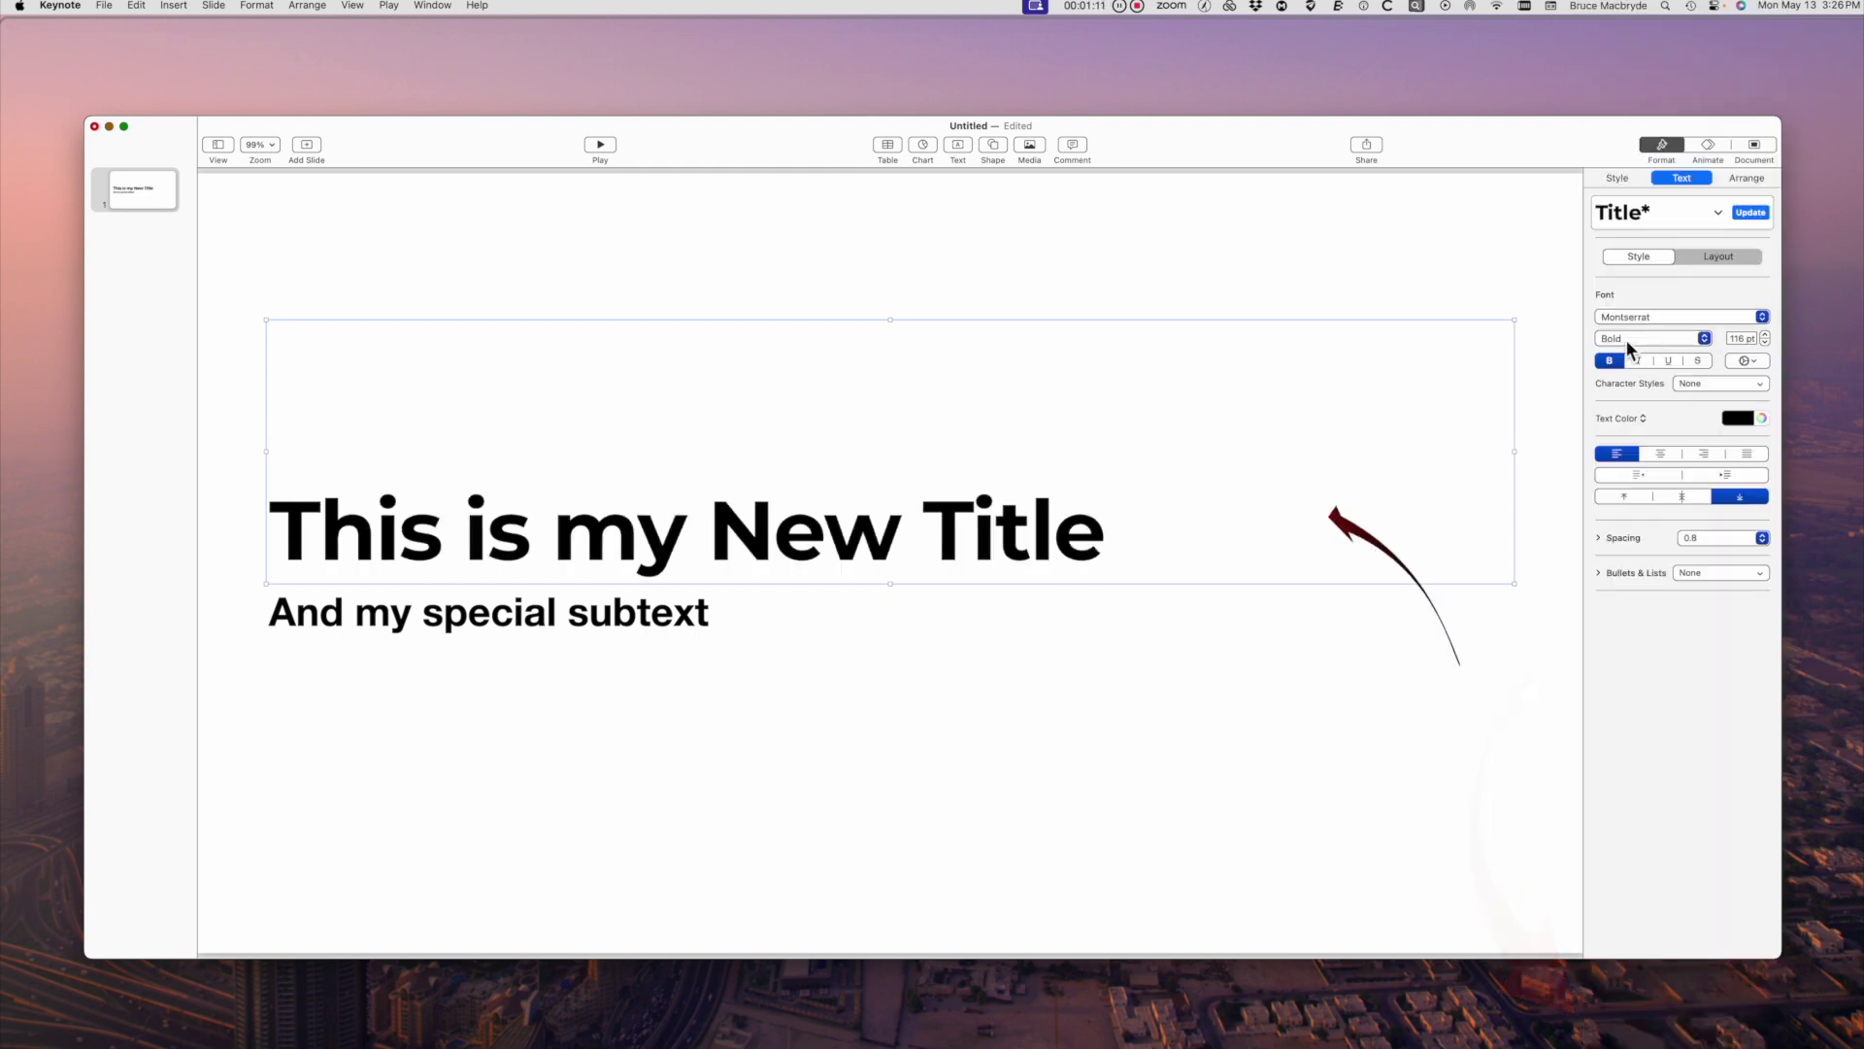
- Change the subtitle font to Impact
left_click(707, 617)
left_click(1676, 319)
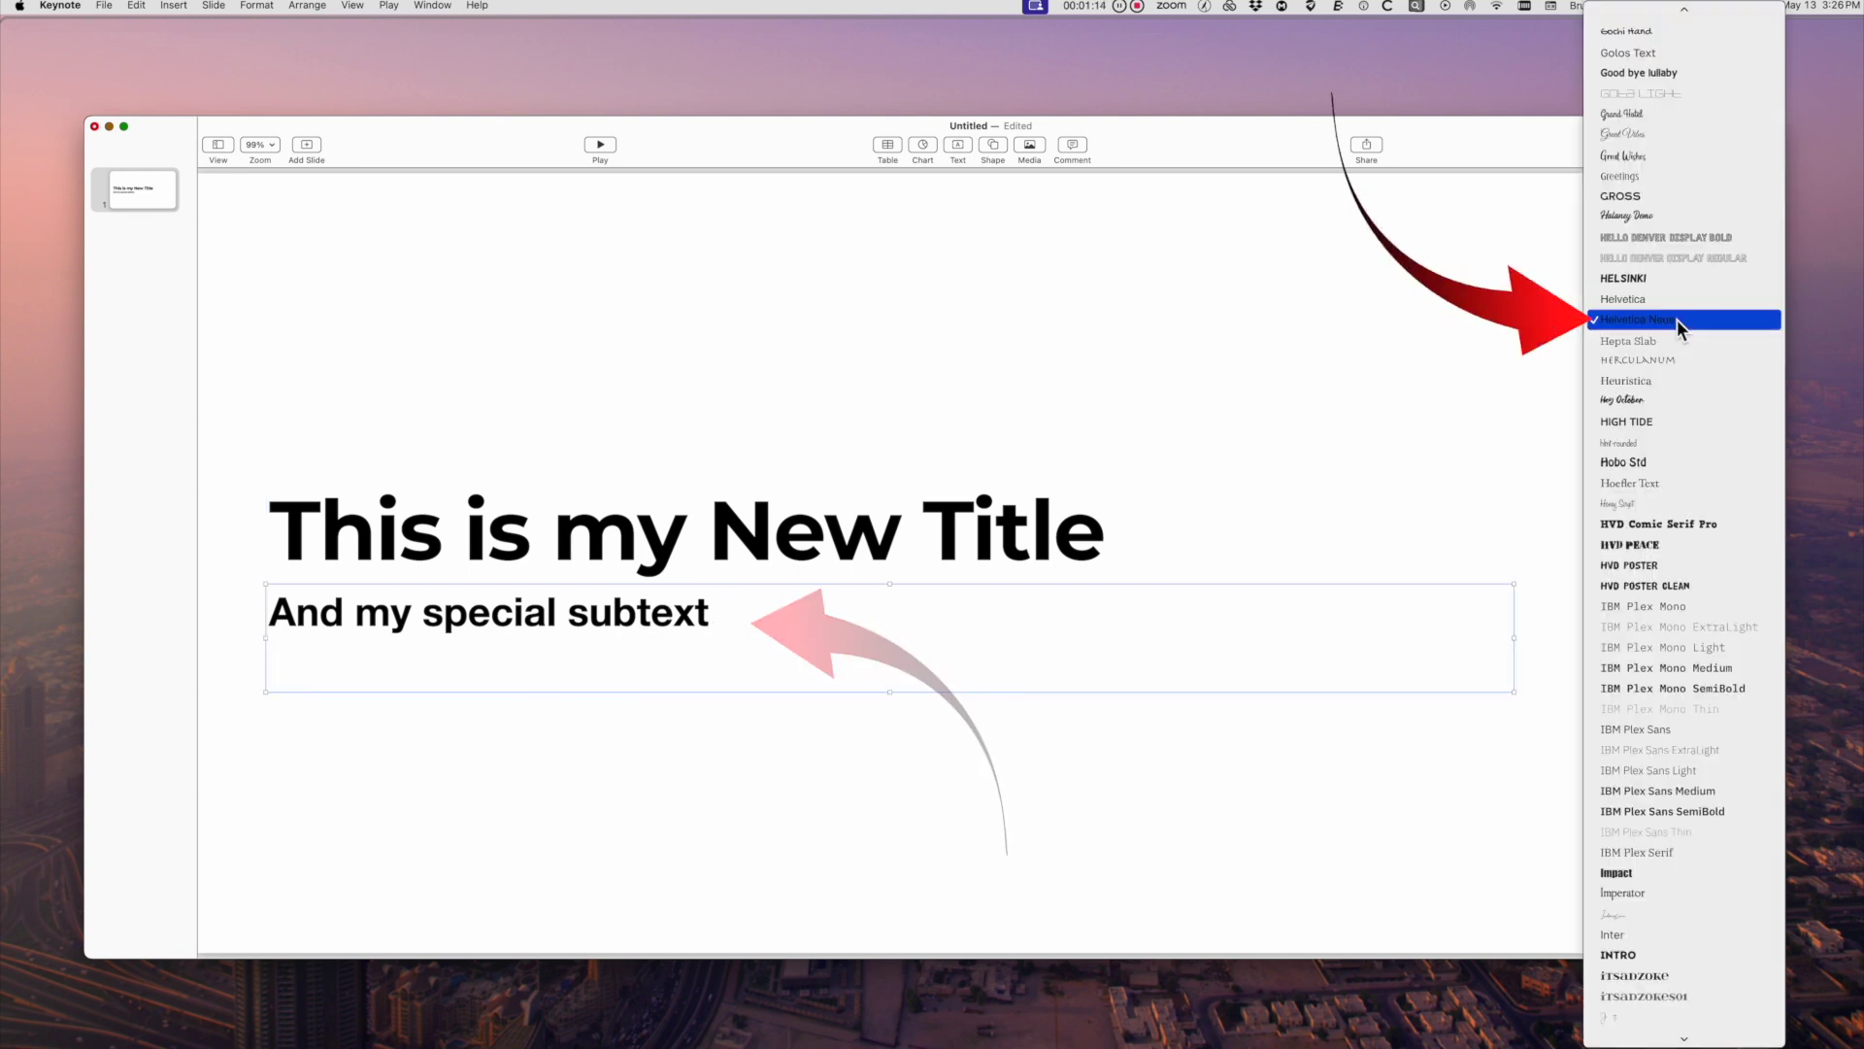
key("i")
key("m")
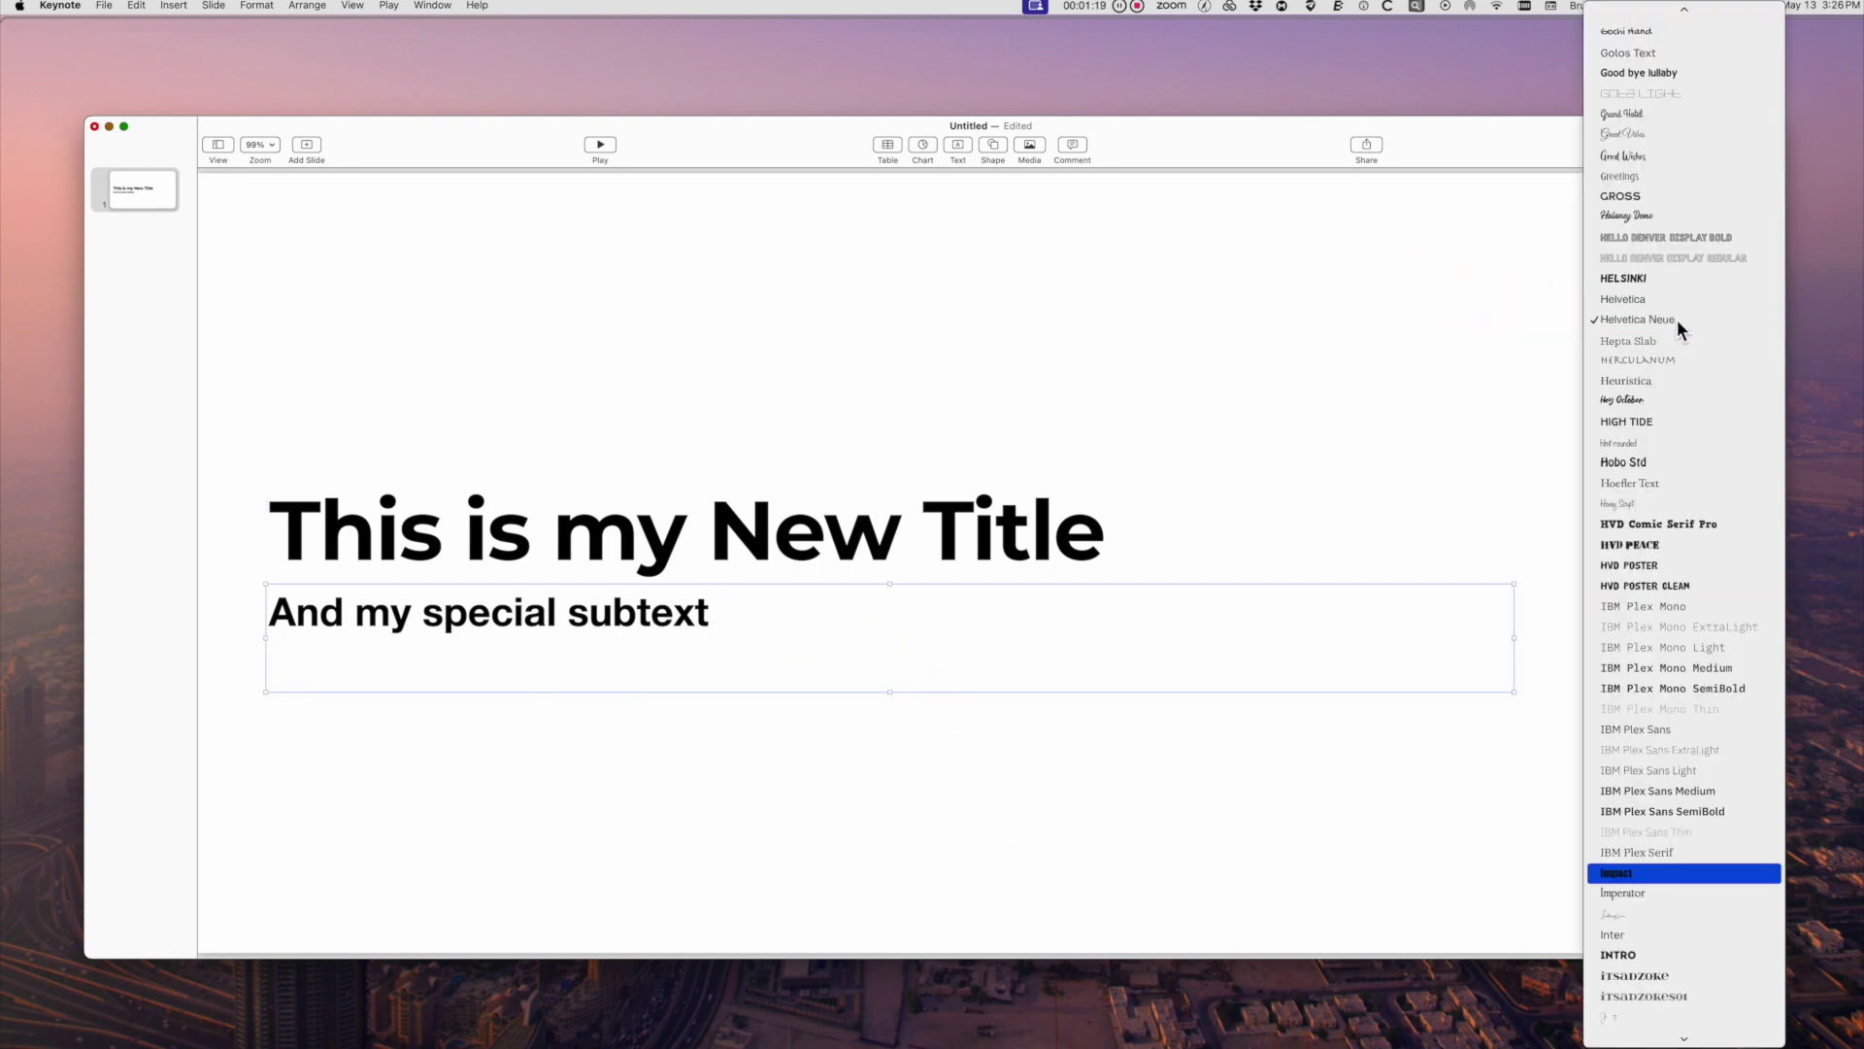
key("Return")
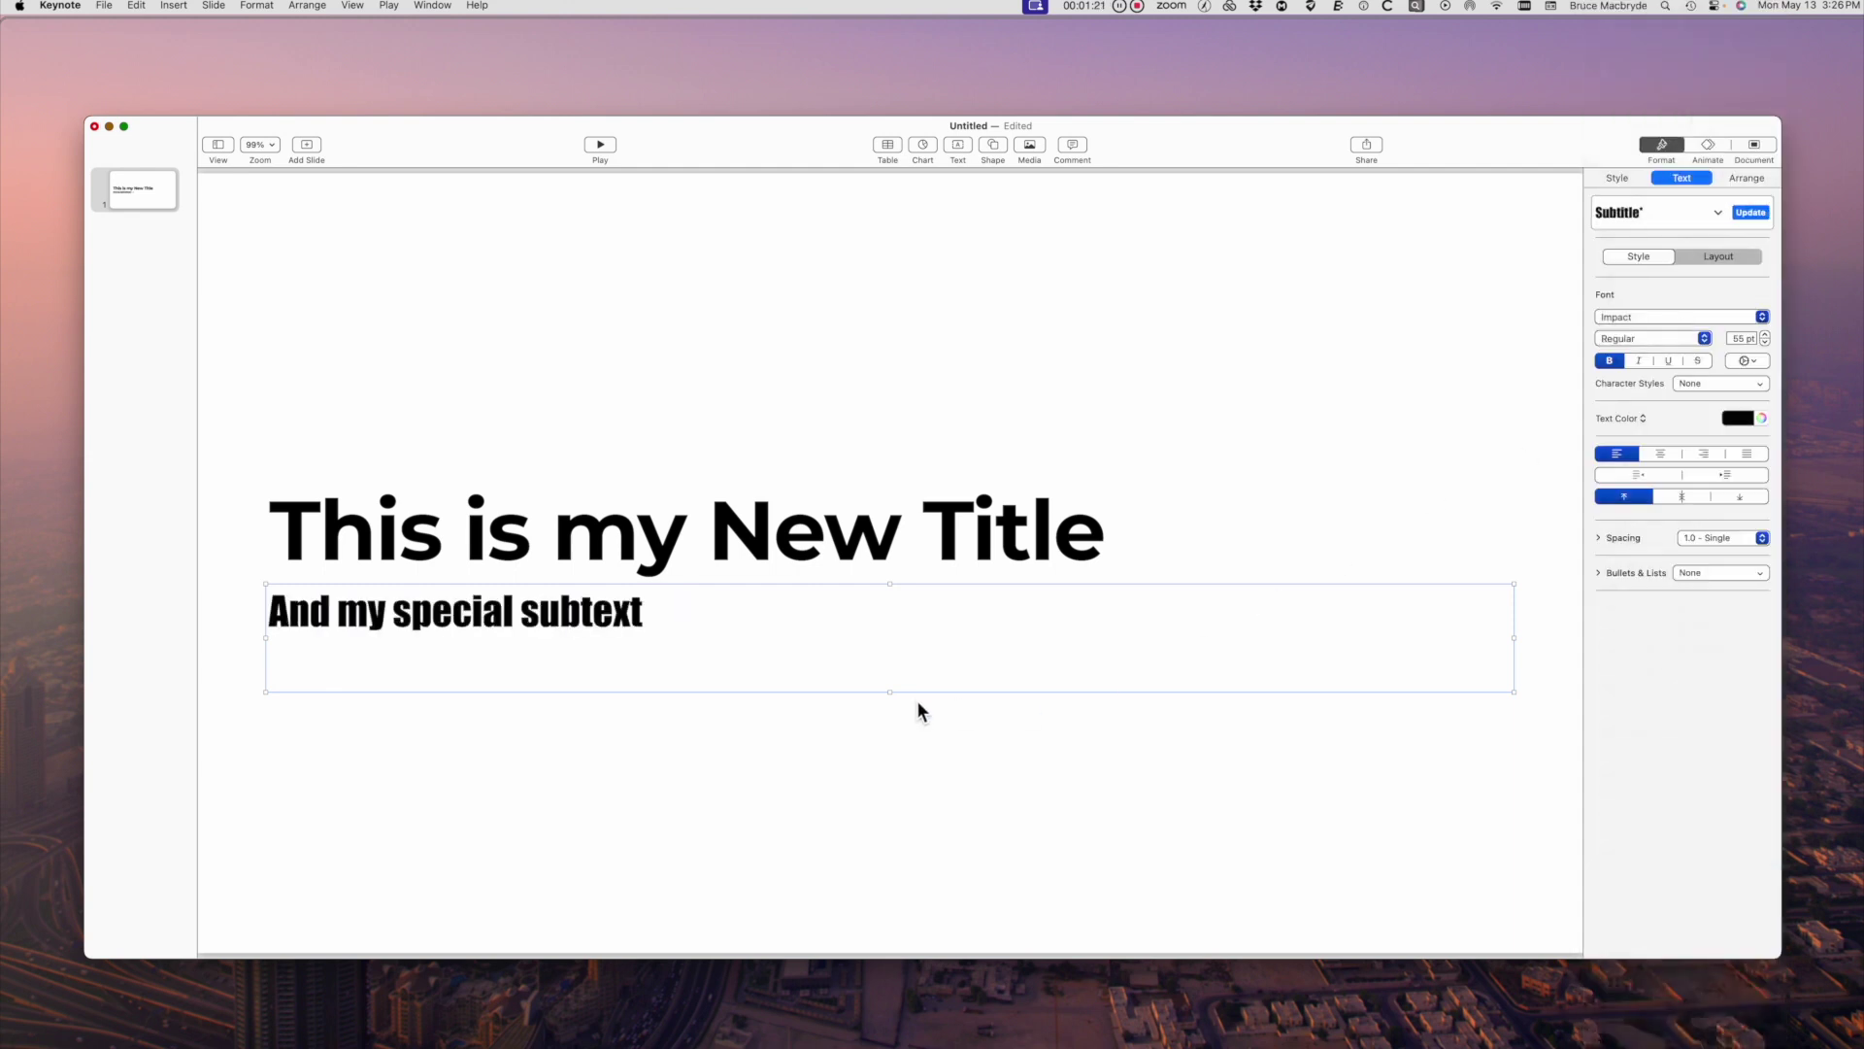
- Make the whole title Montserrat Medium Italic at 107 pt in red
left_click(985, 554)
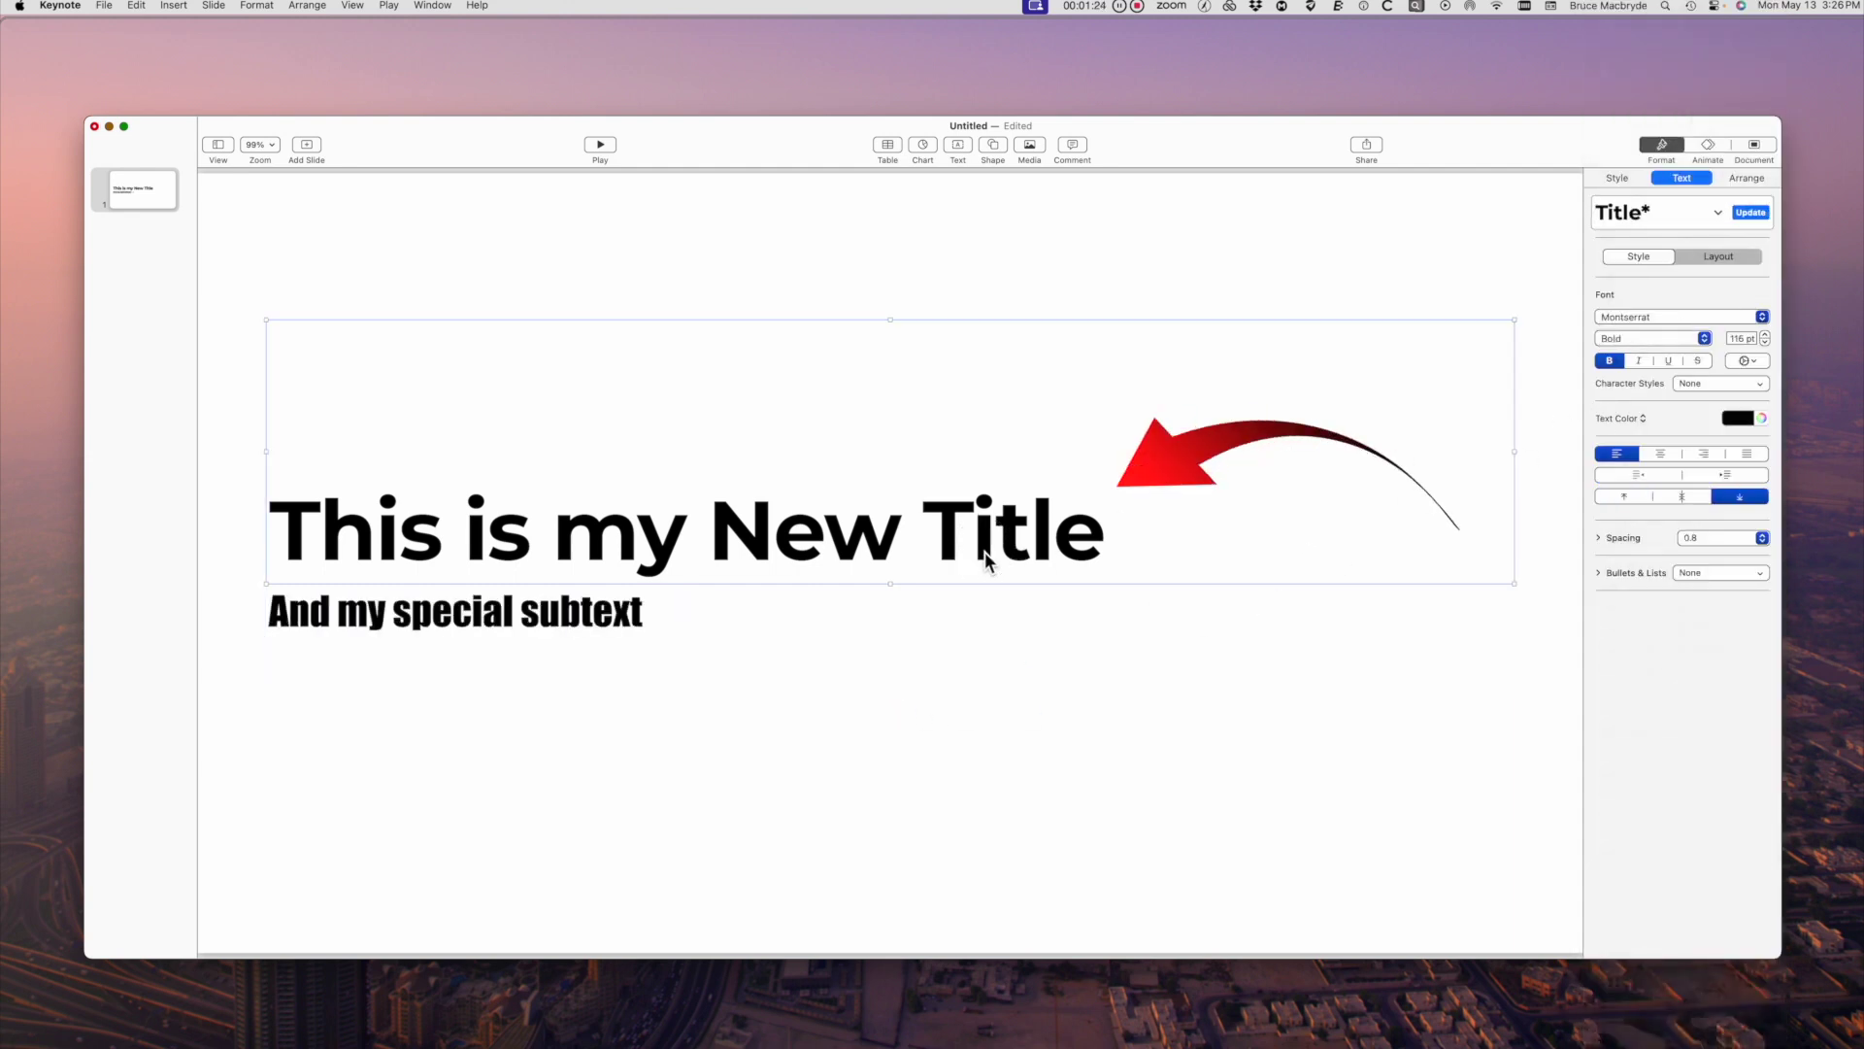
double_click(984, 551)
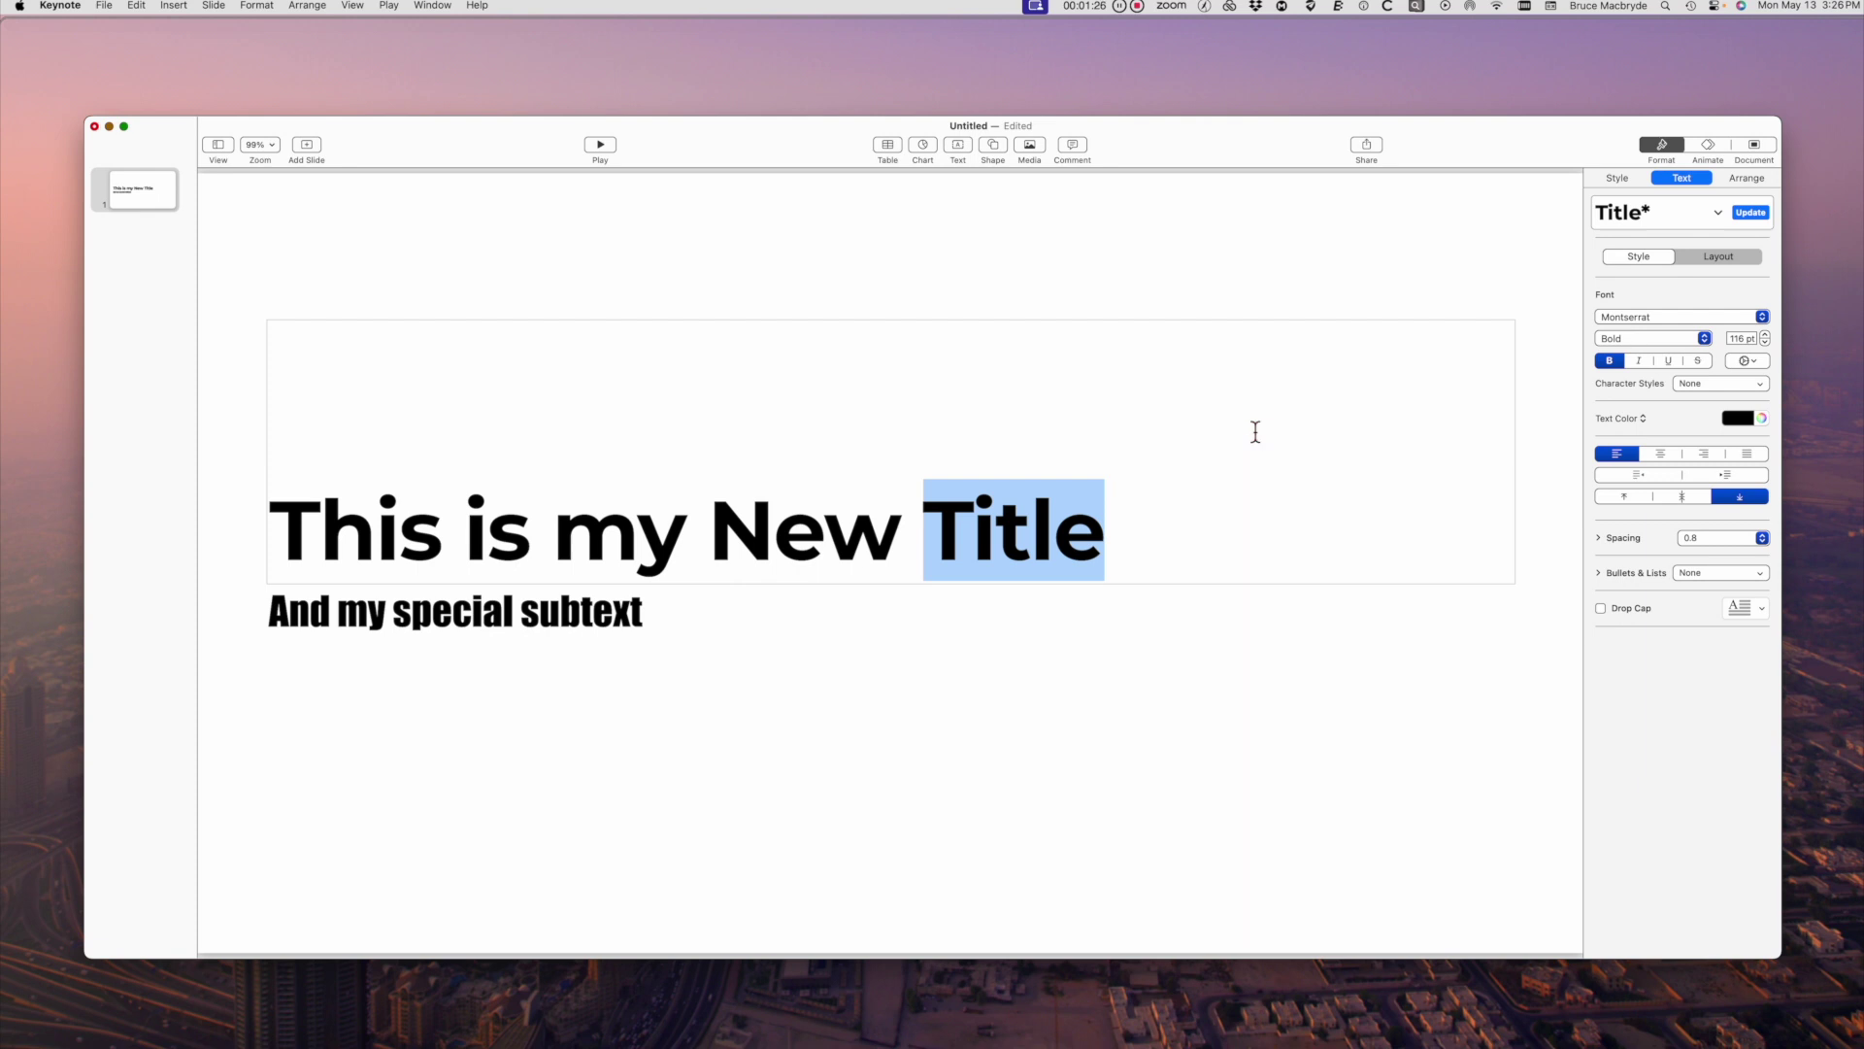
key("super+a")
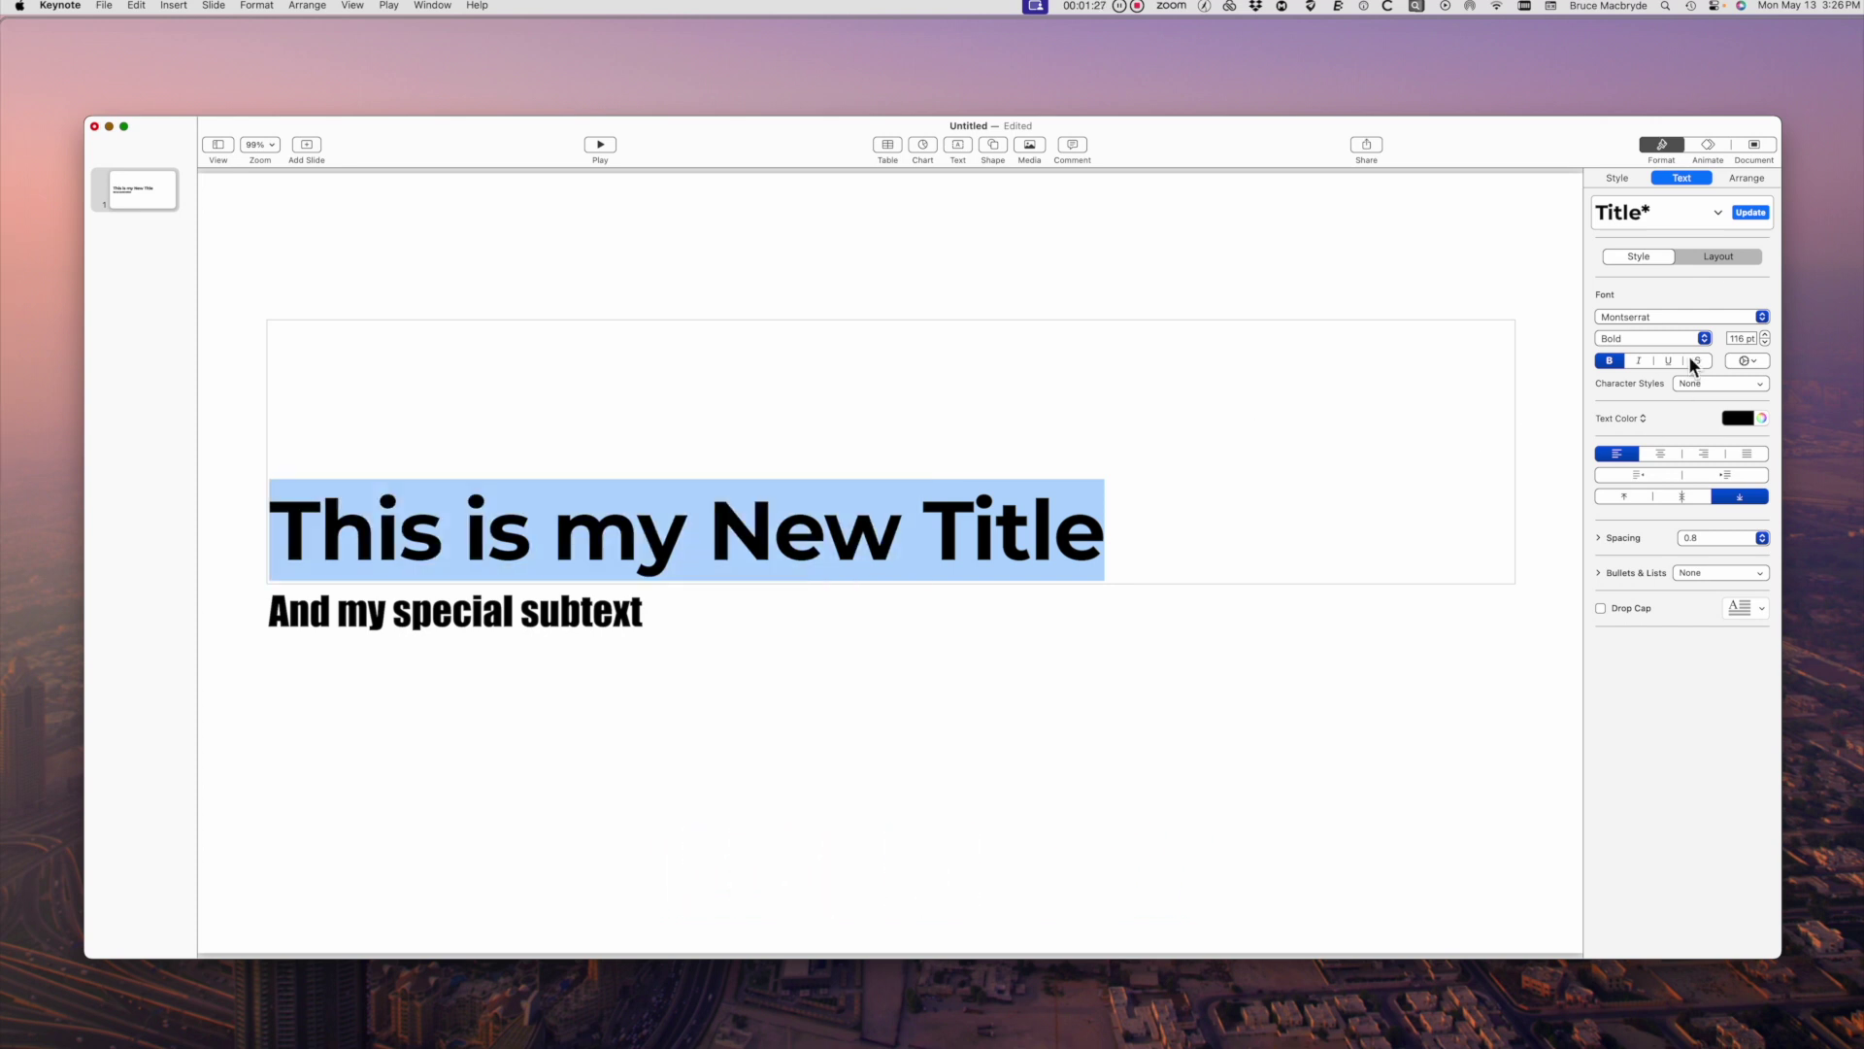
left_click(1670, 338)
left_click(1647, 277)
left_click(1765, 342)
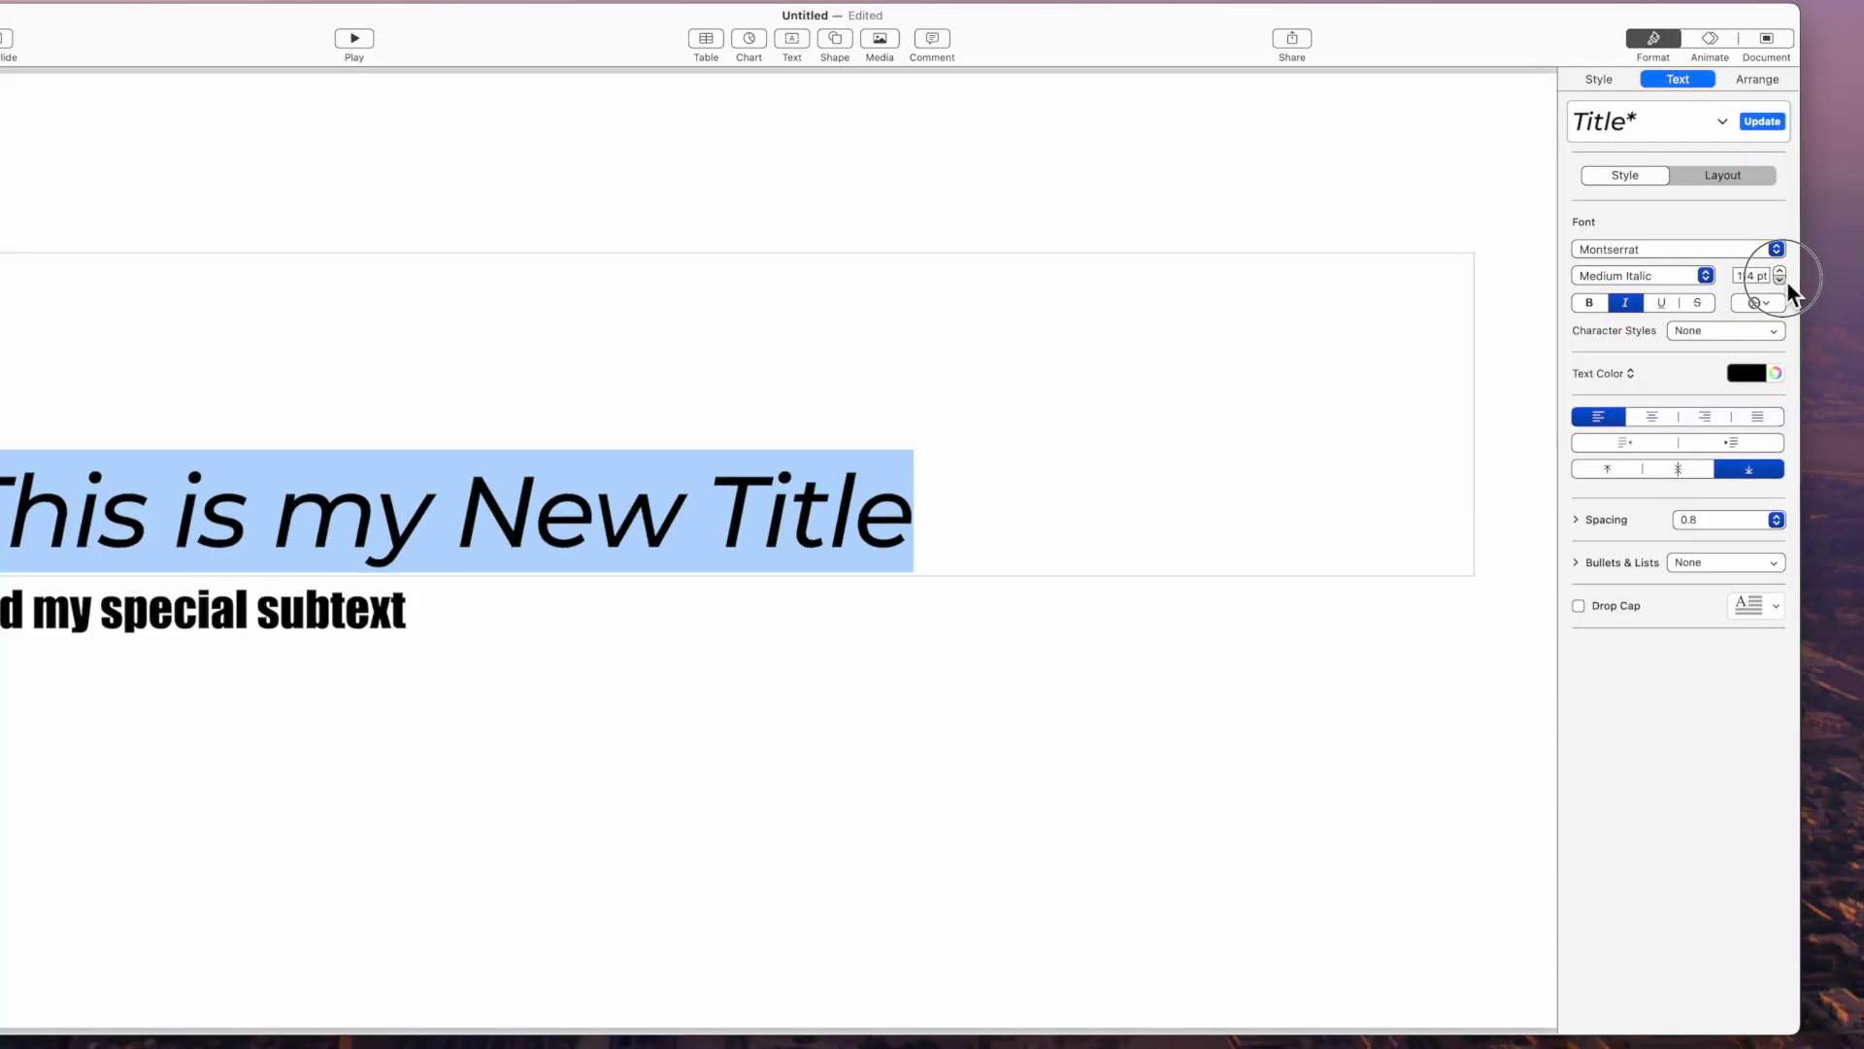
left_click(1764, 341)
left_click(1786, 282)
left_click(1787, 282)
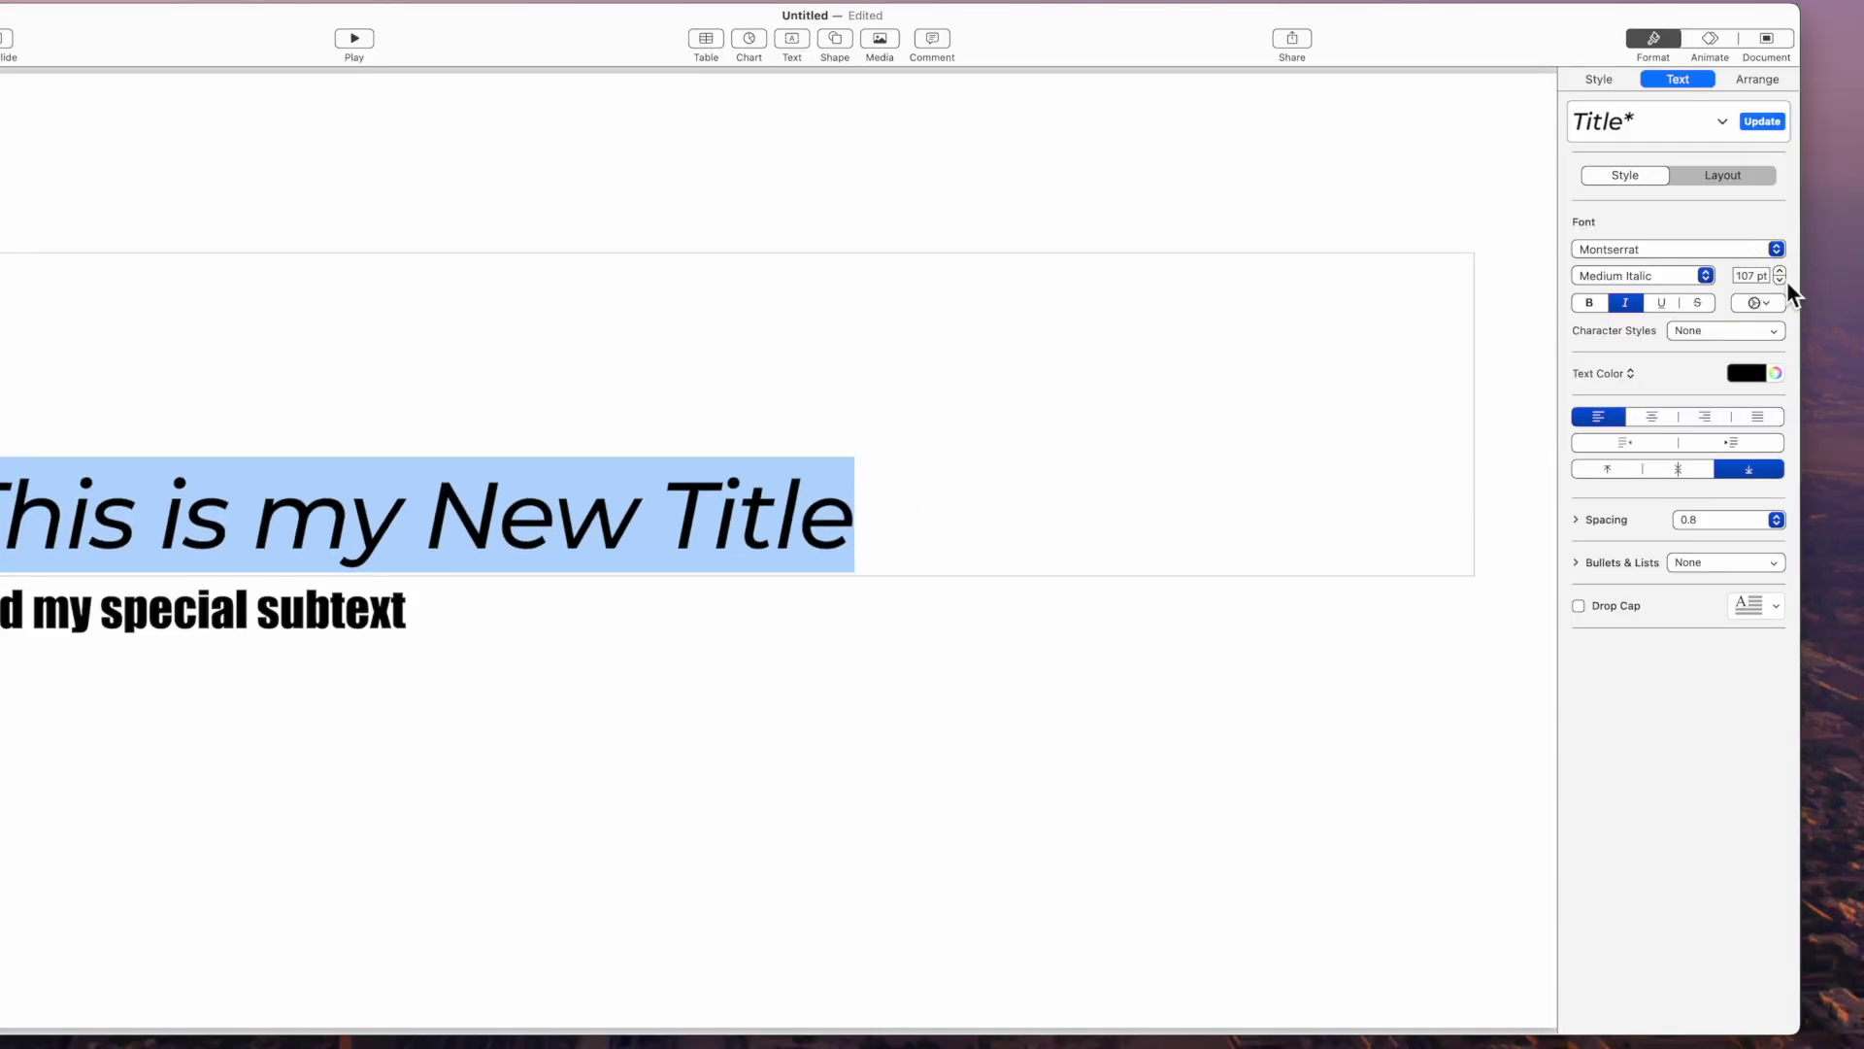
left_click(1745, 372)
left_click(1818, 458)
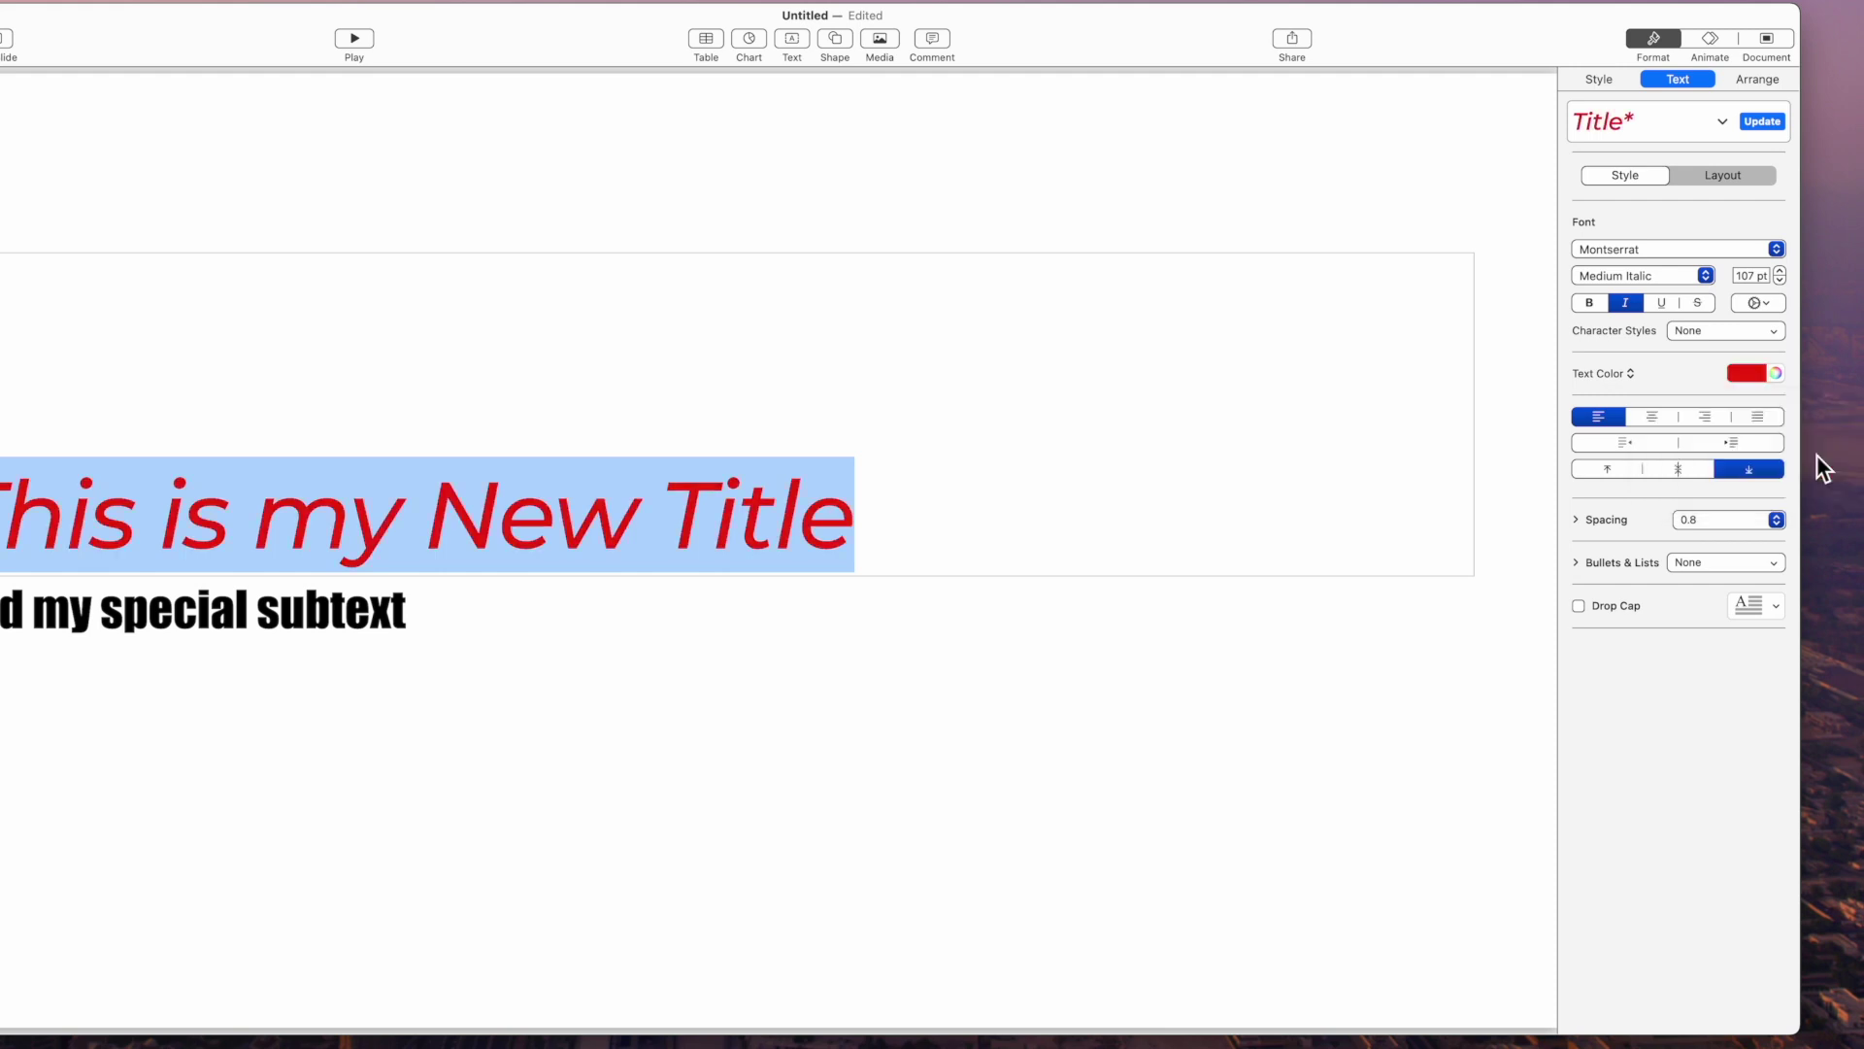
- Color the subtitle text green
left_click(364, 621)
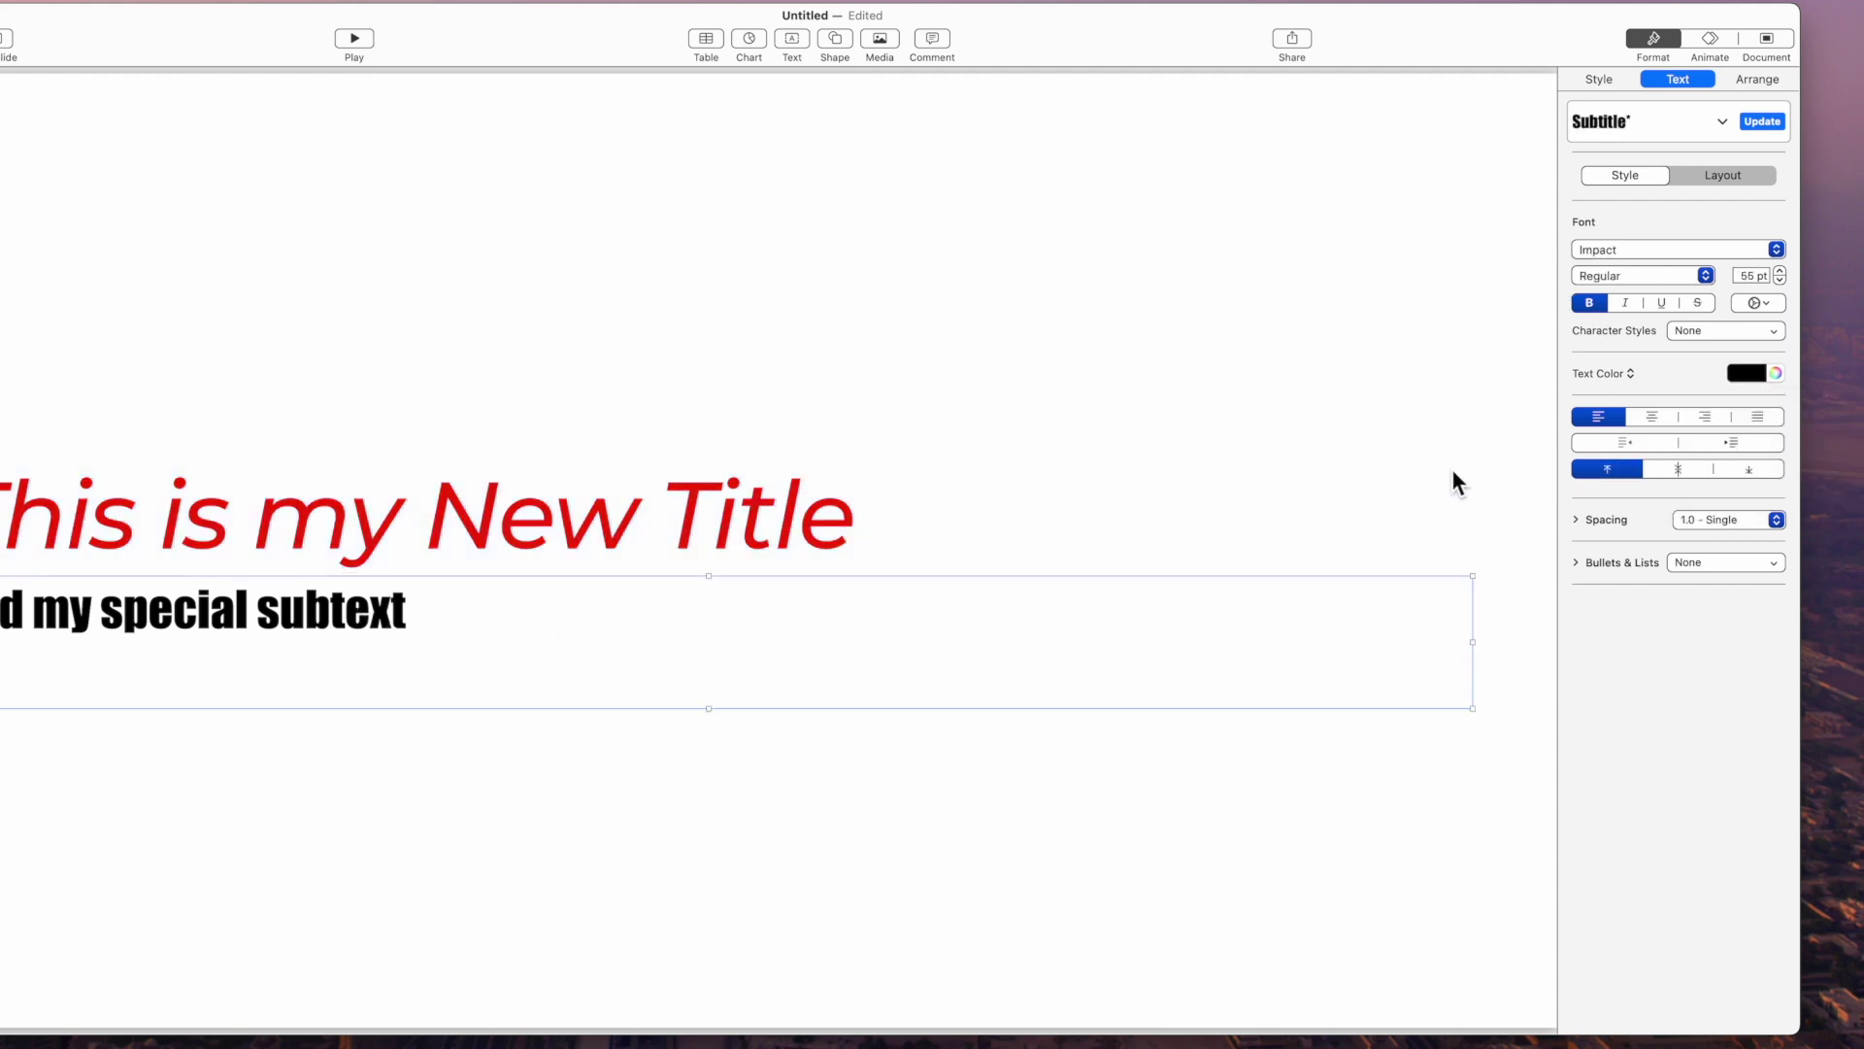
left_click(1742, 373)
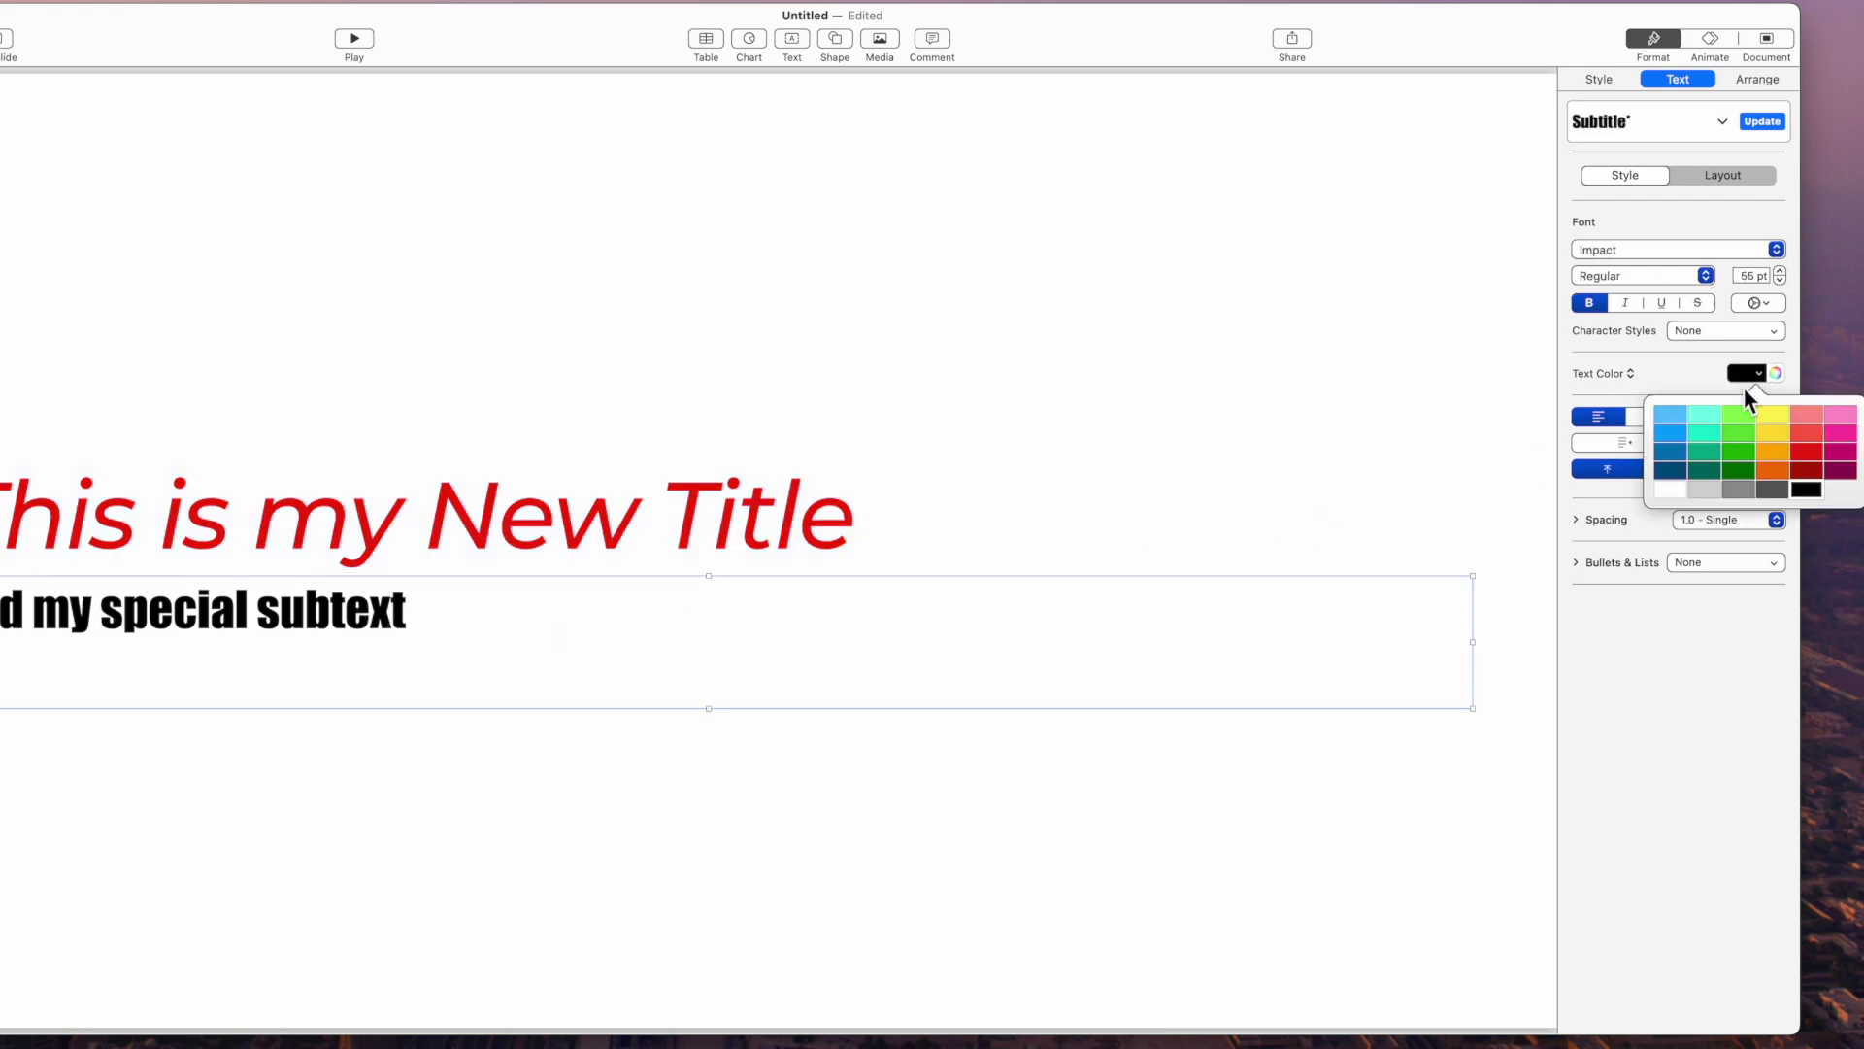
left_click(1740, 451)
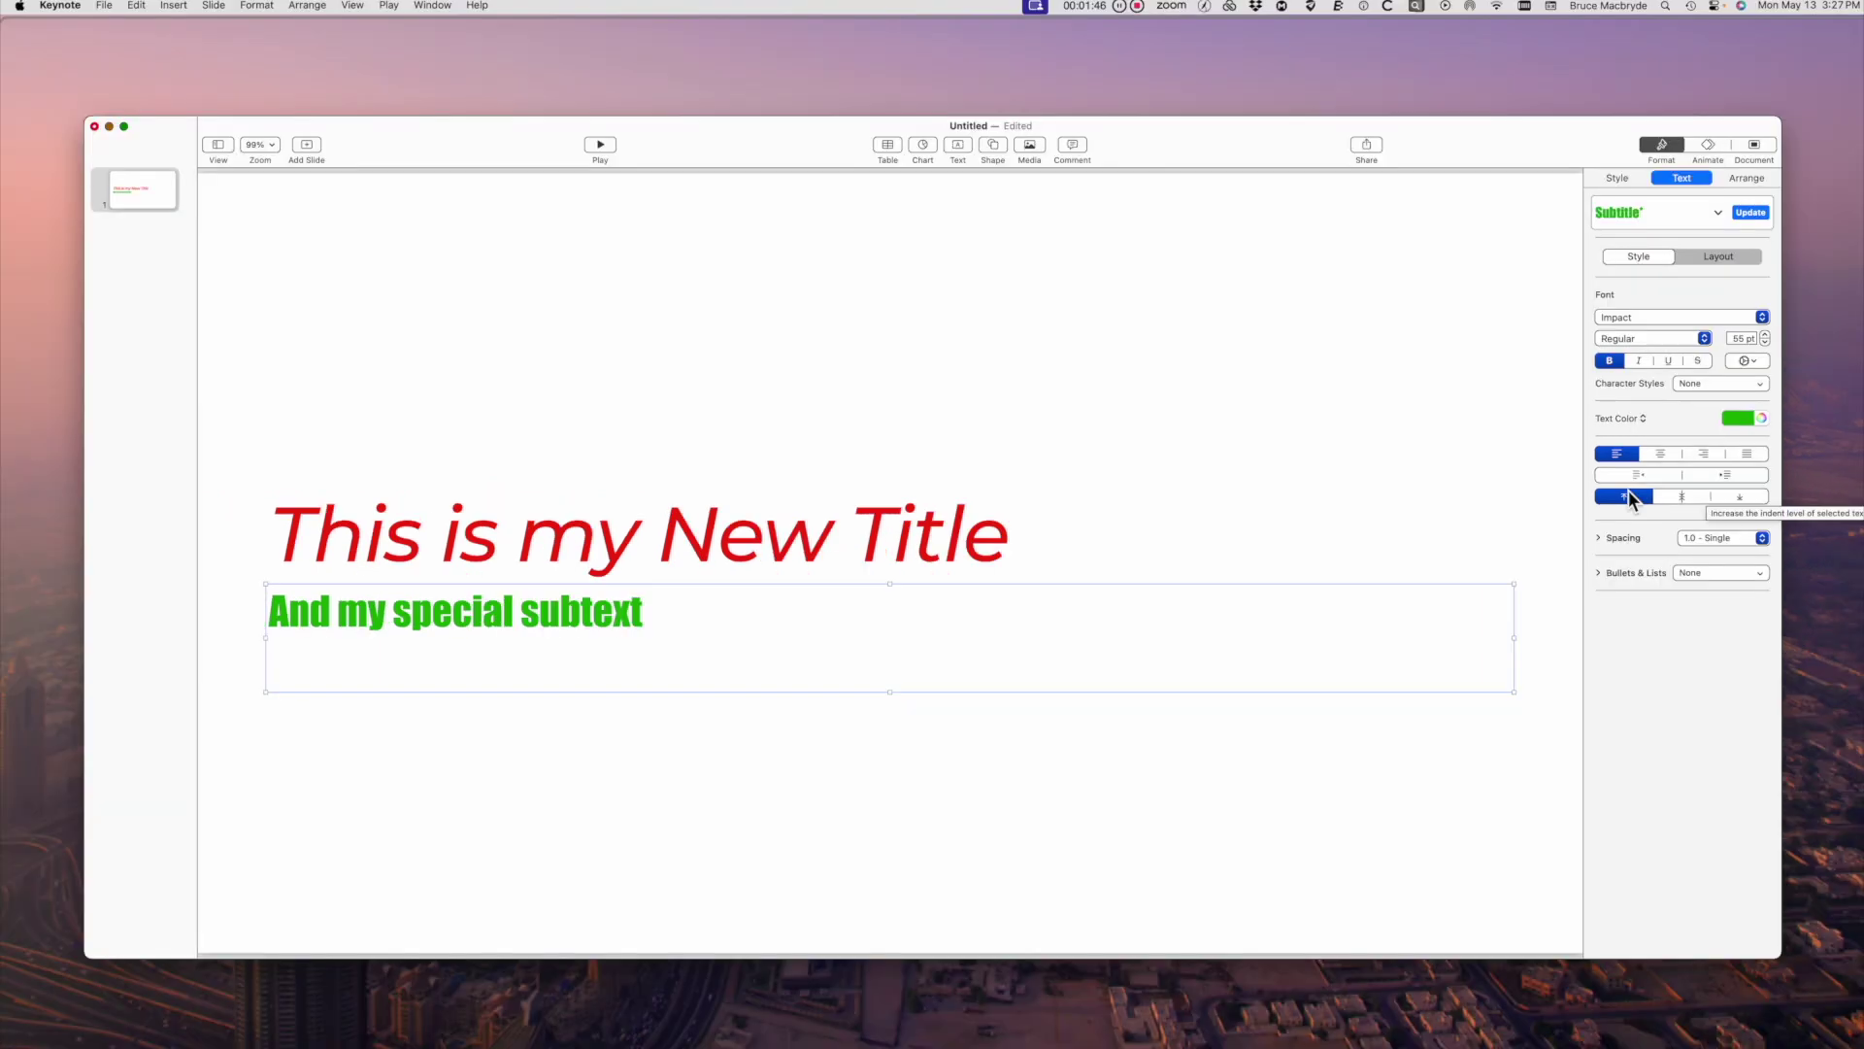
left_click(634, 537)
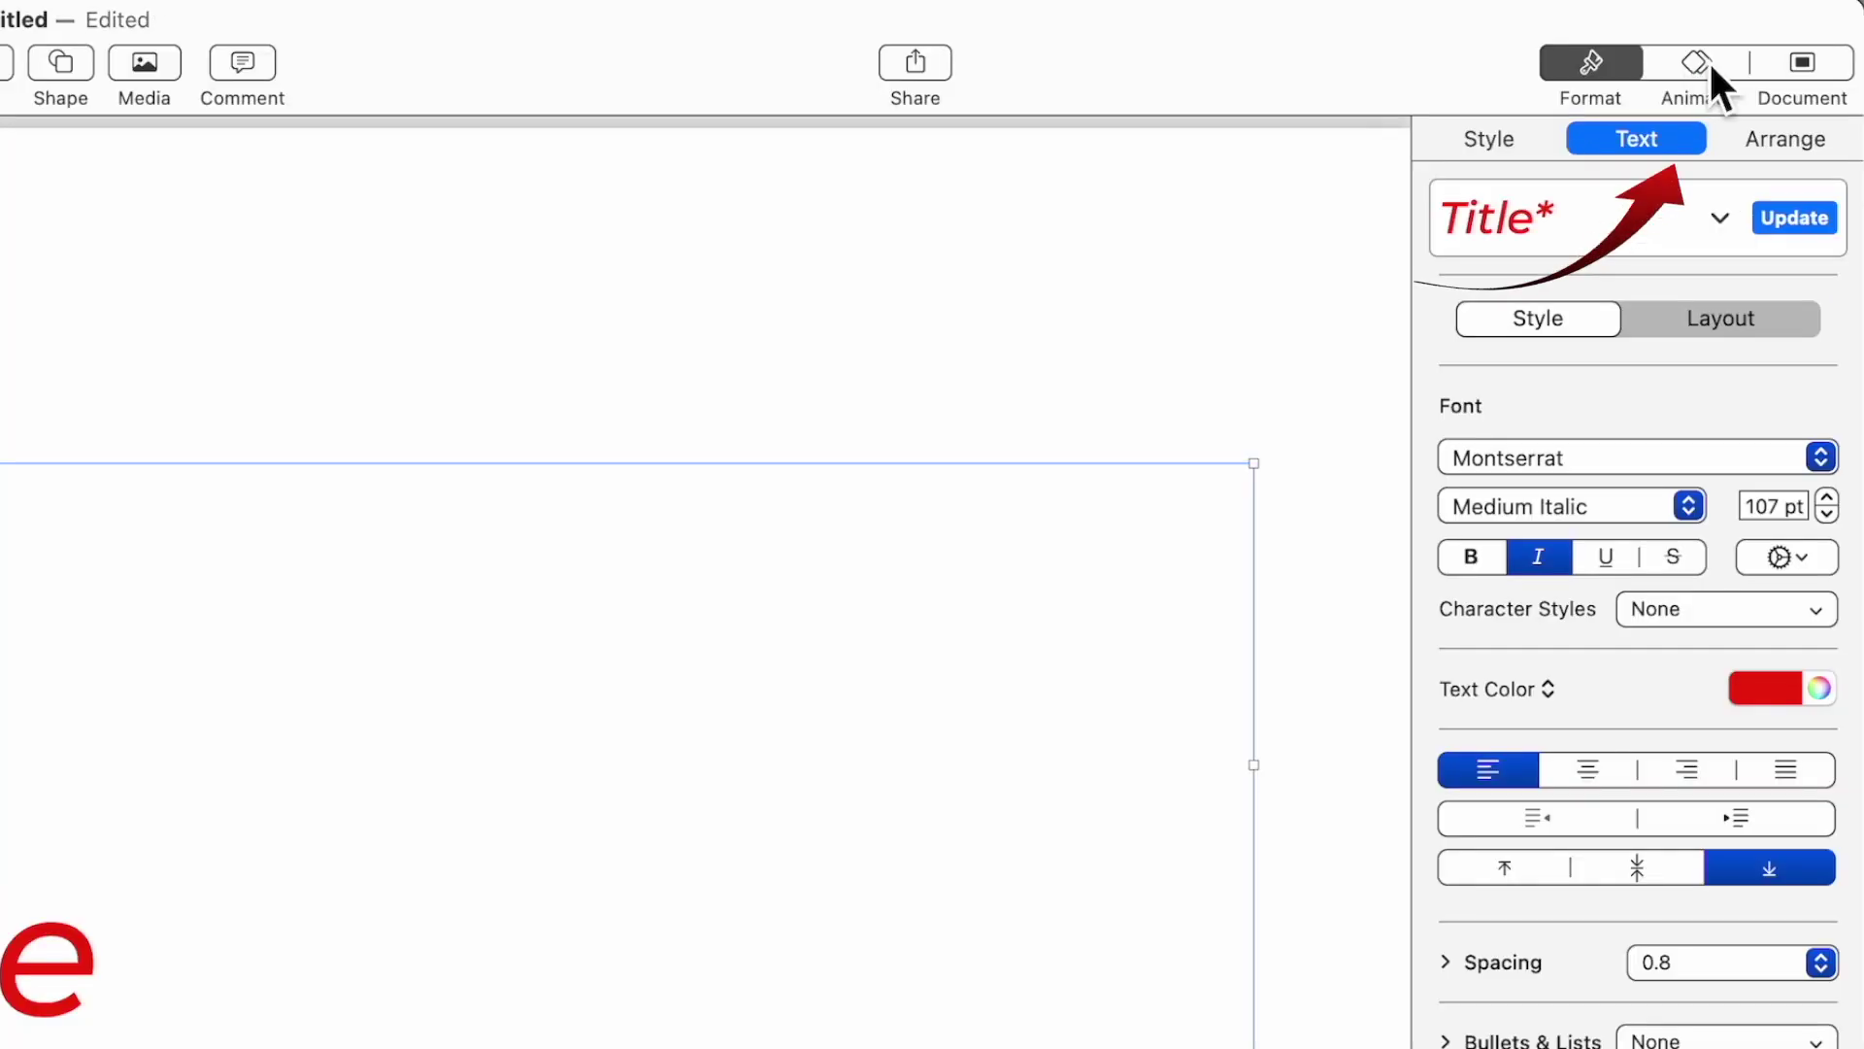
- Add a Drop build-in effect to the title
left_click(1708, 144)
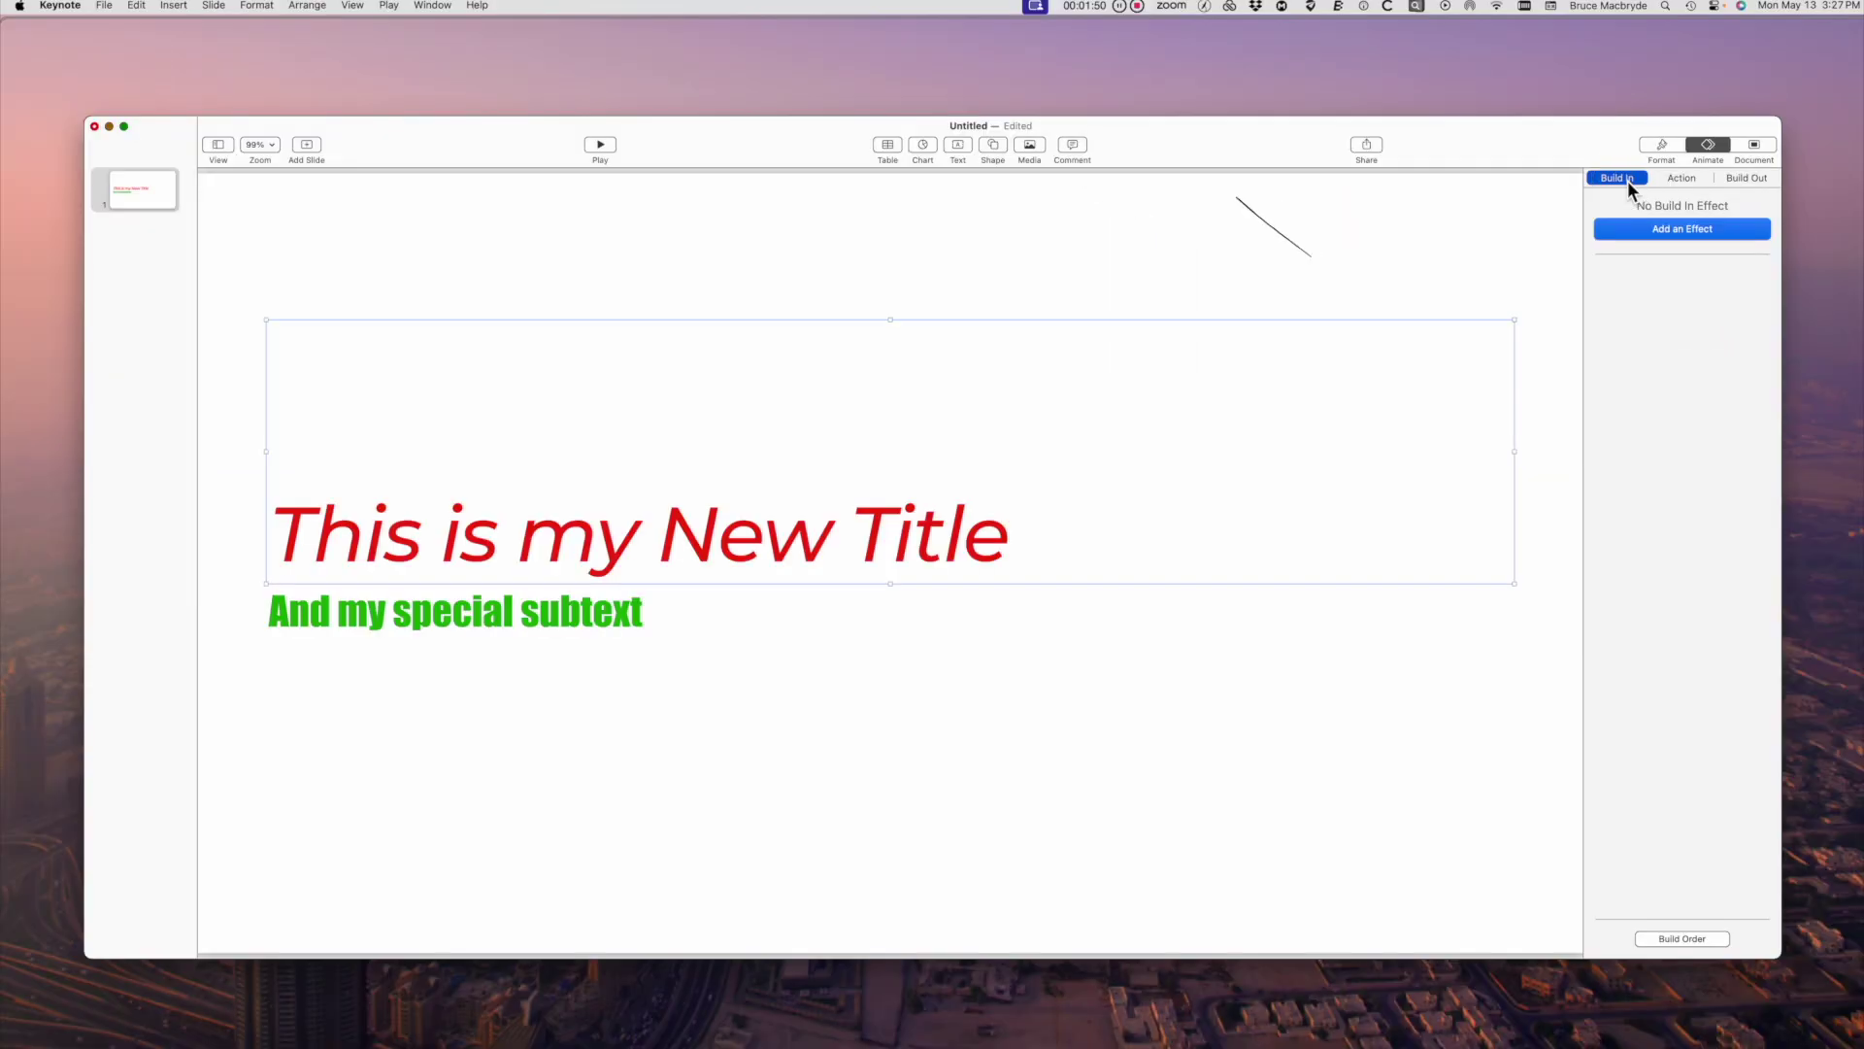
left_click(1670, 232)
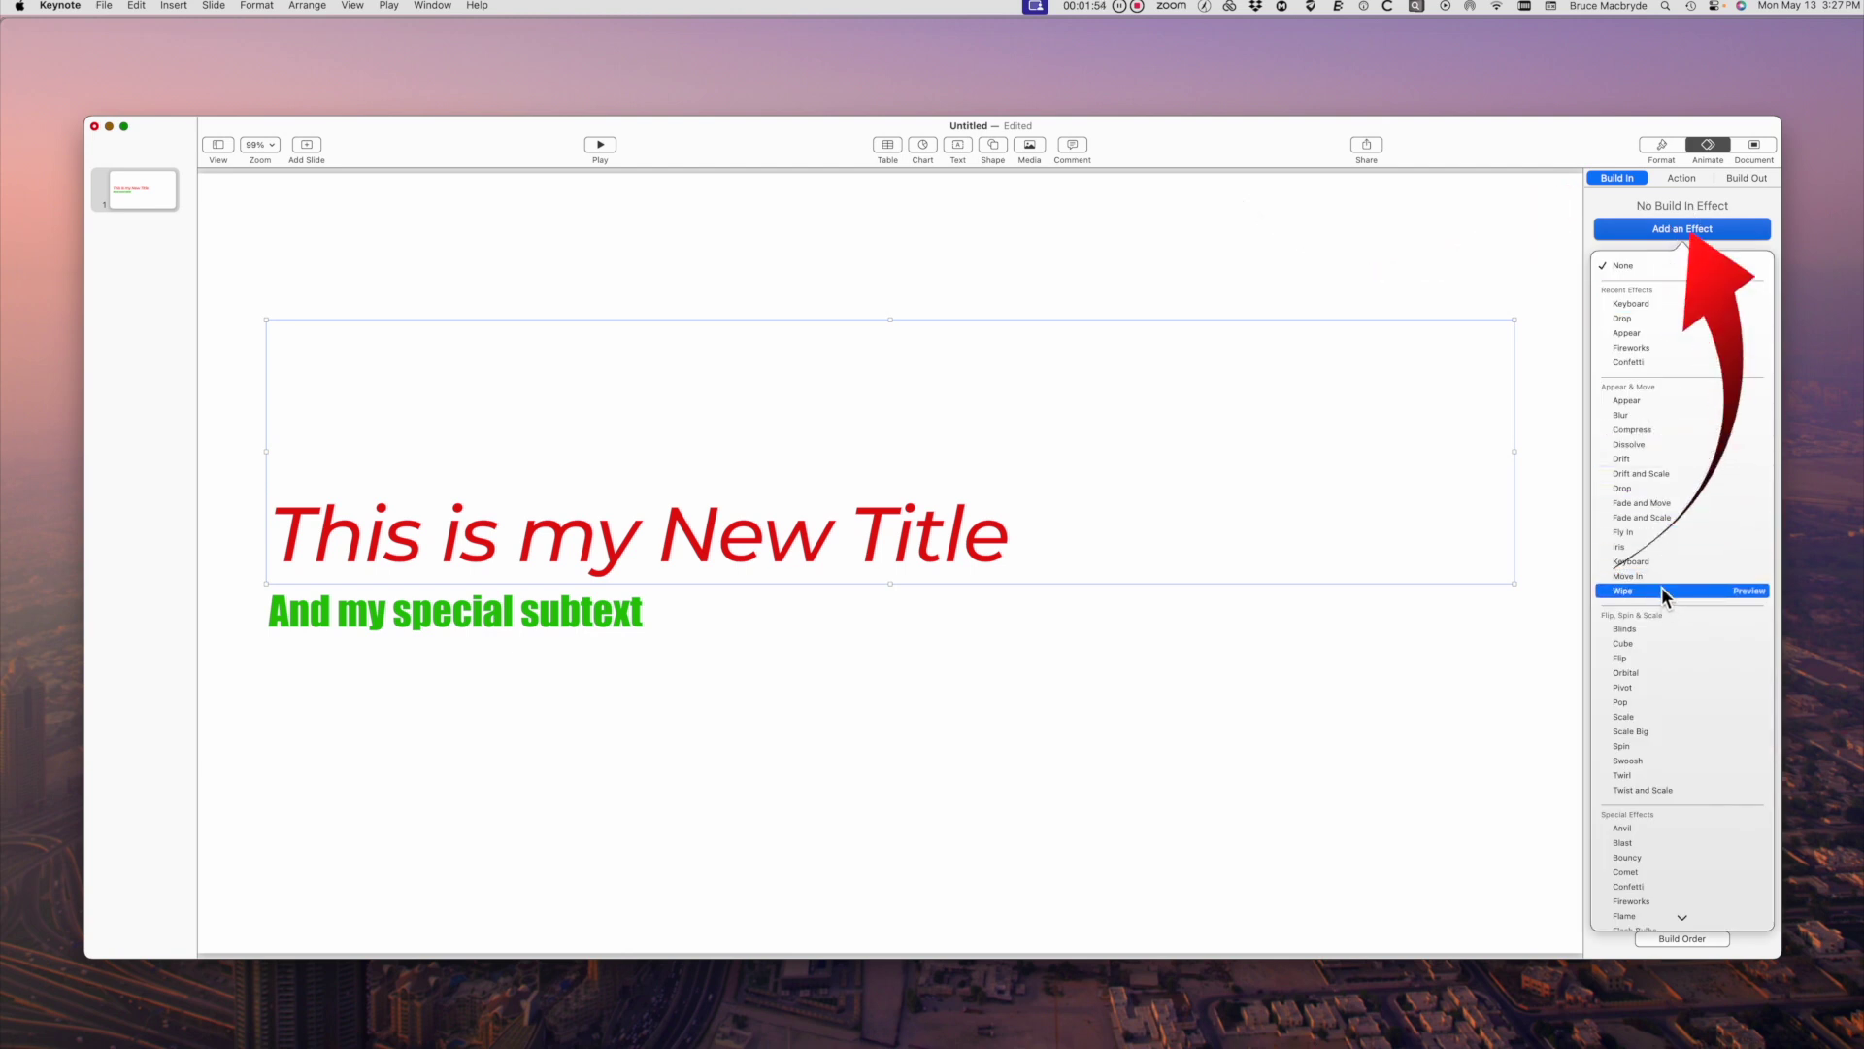
left_click(1653, 492)
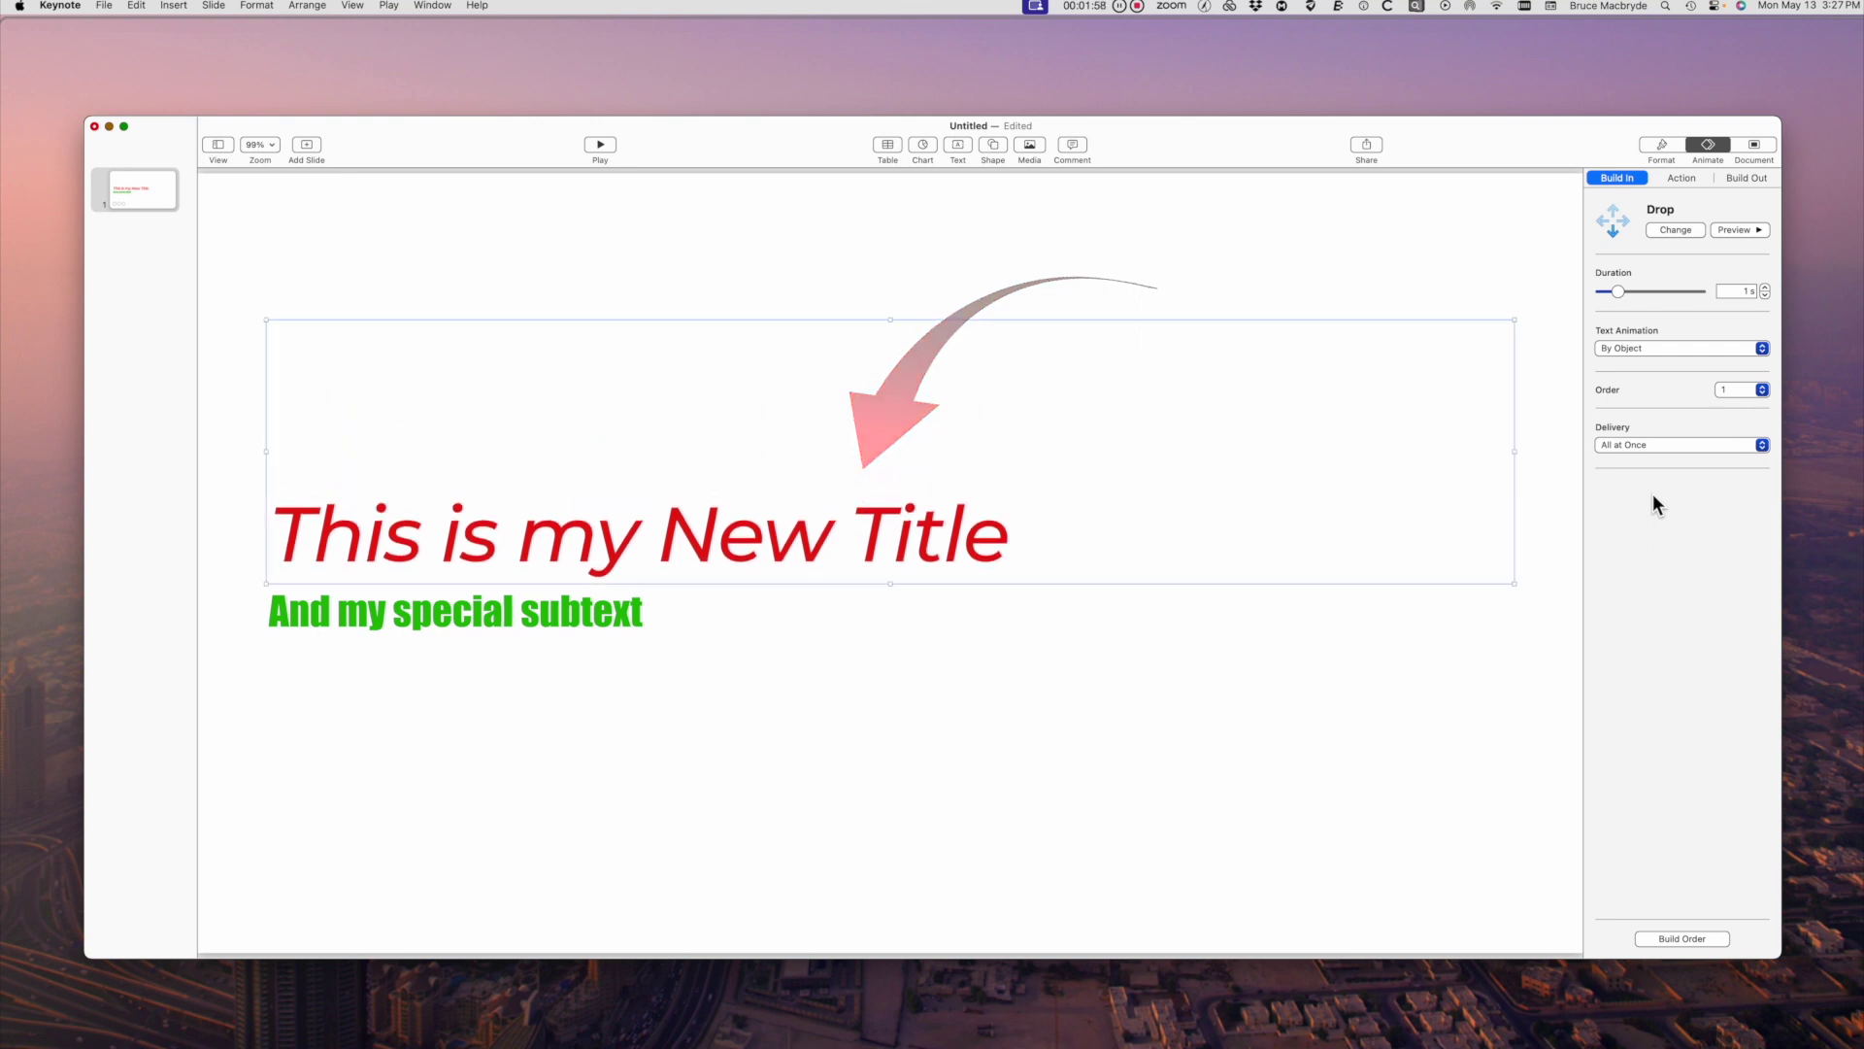
- Add a Wipe build-out effect to the title
left_click(1754, 178)
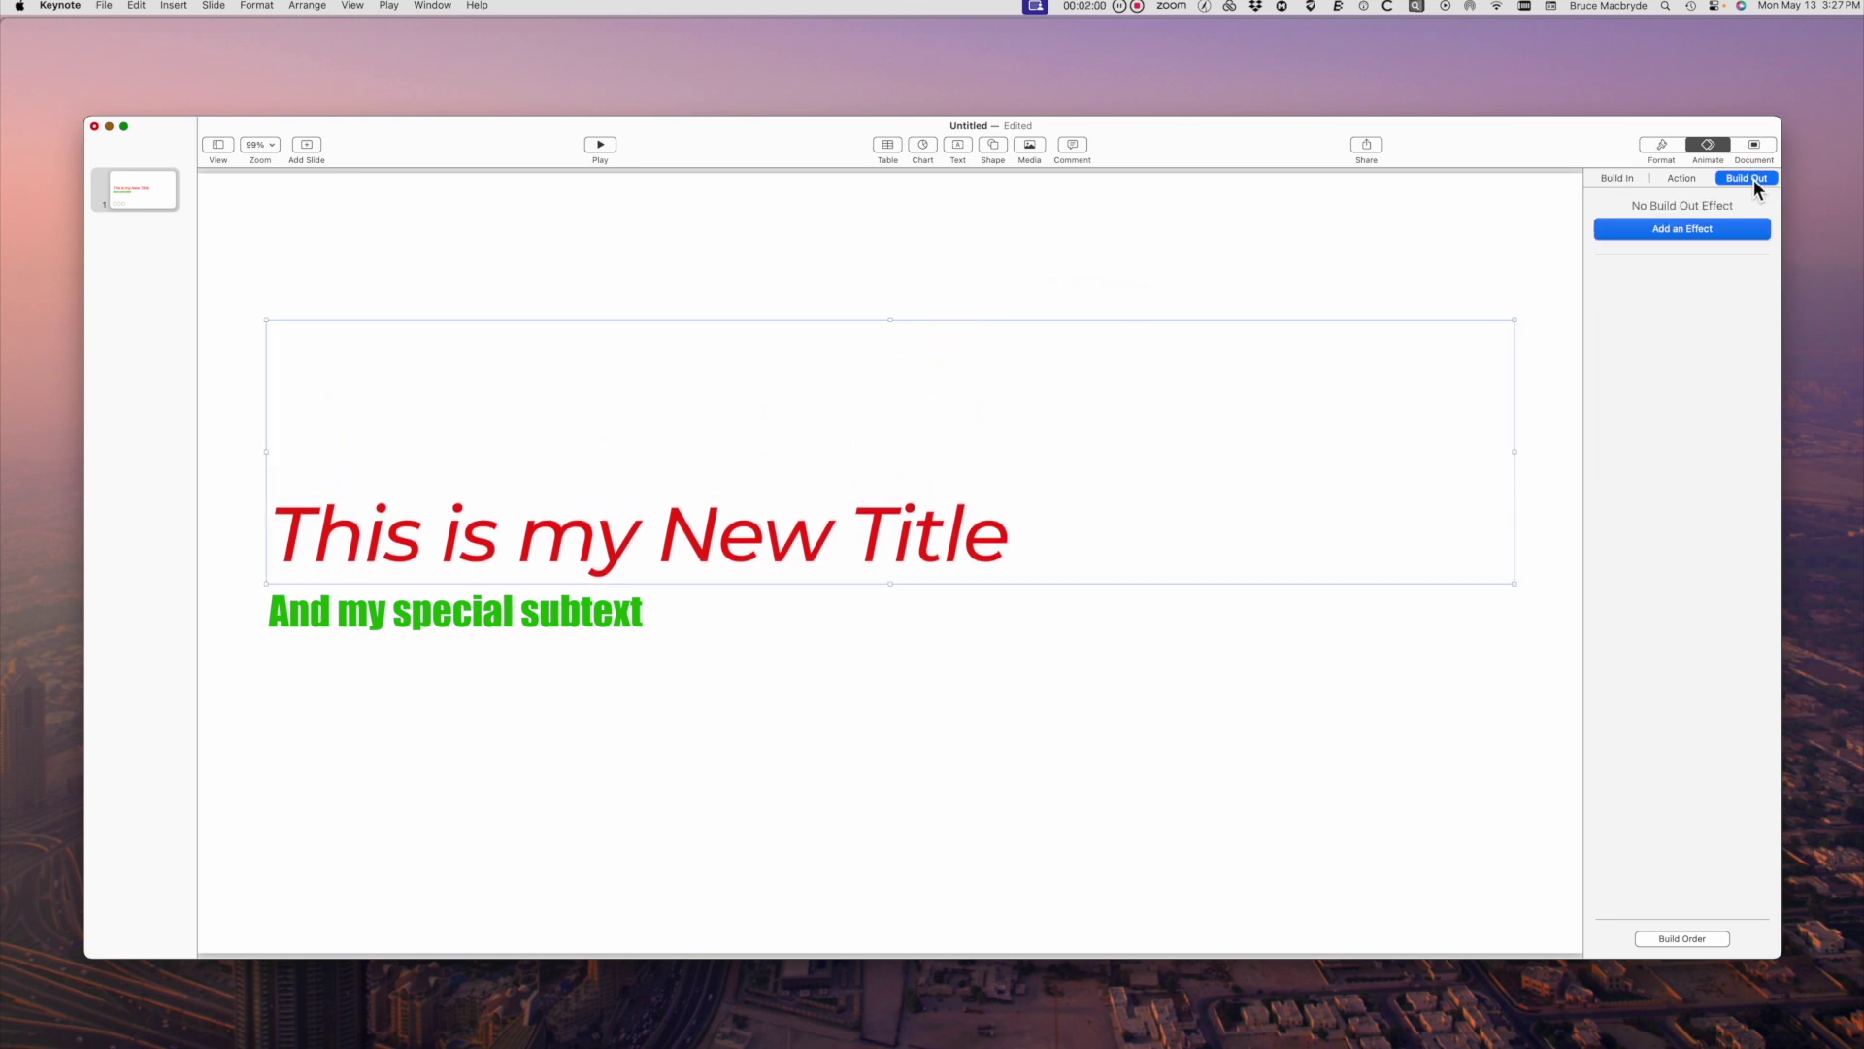
left_click(1687, 233)
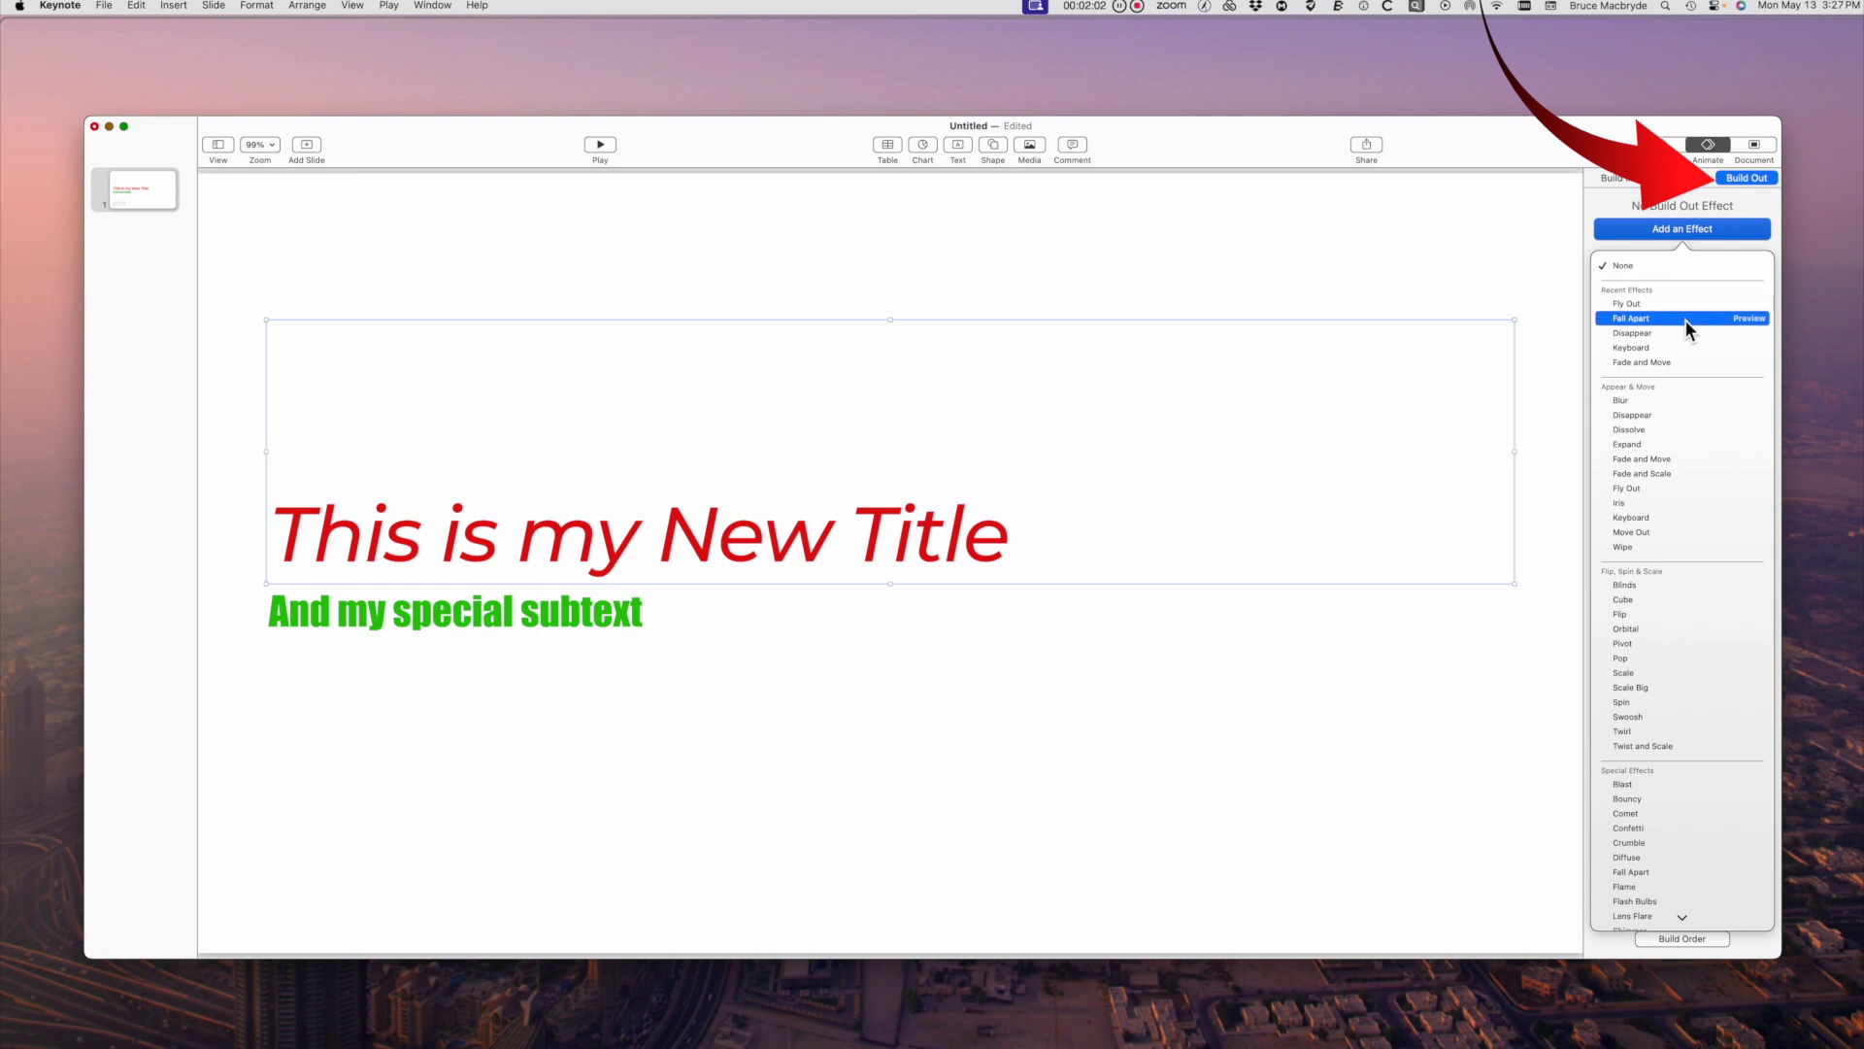
left_click(1663, 548)
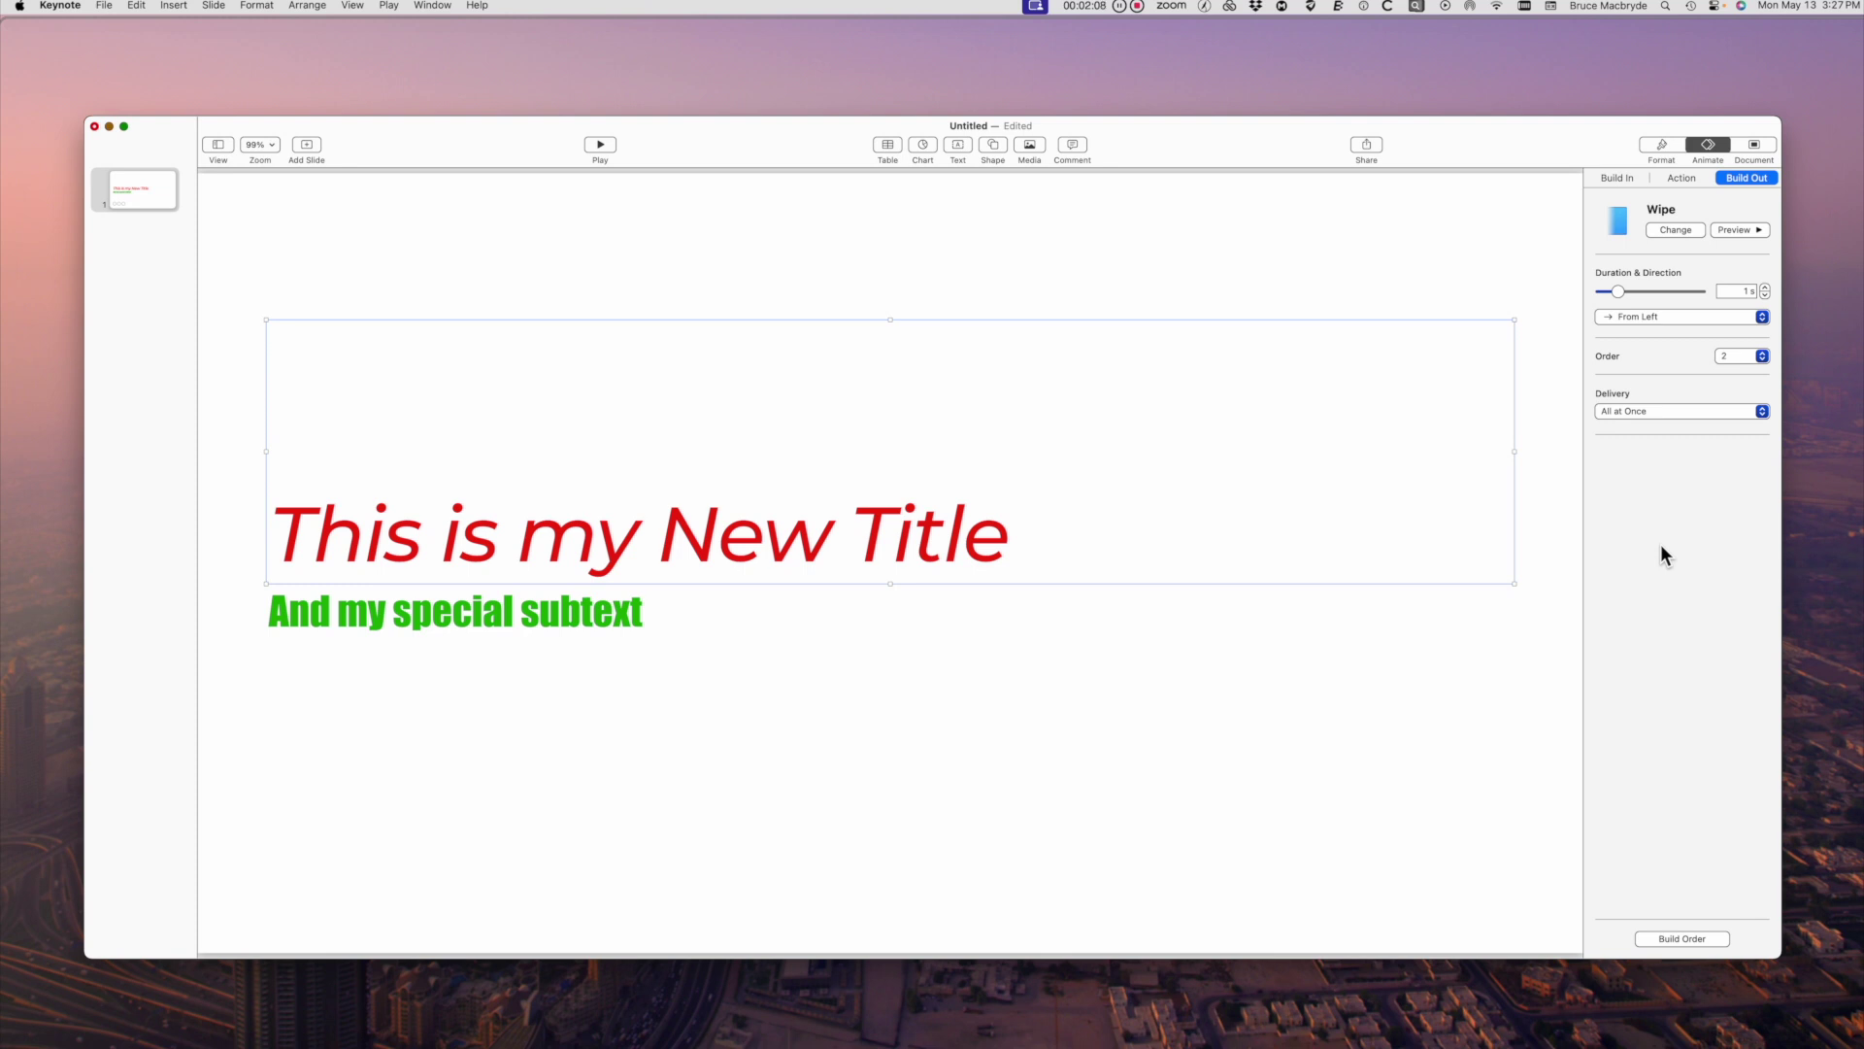
- Give the subtitle a Keyboard build-in effect
left_click(522, 622)
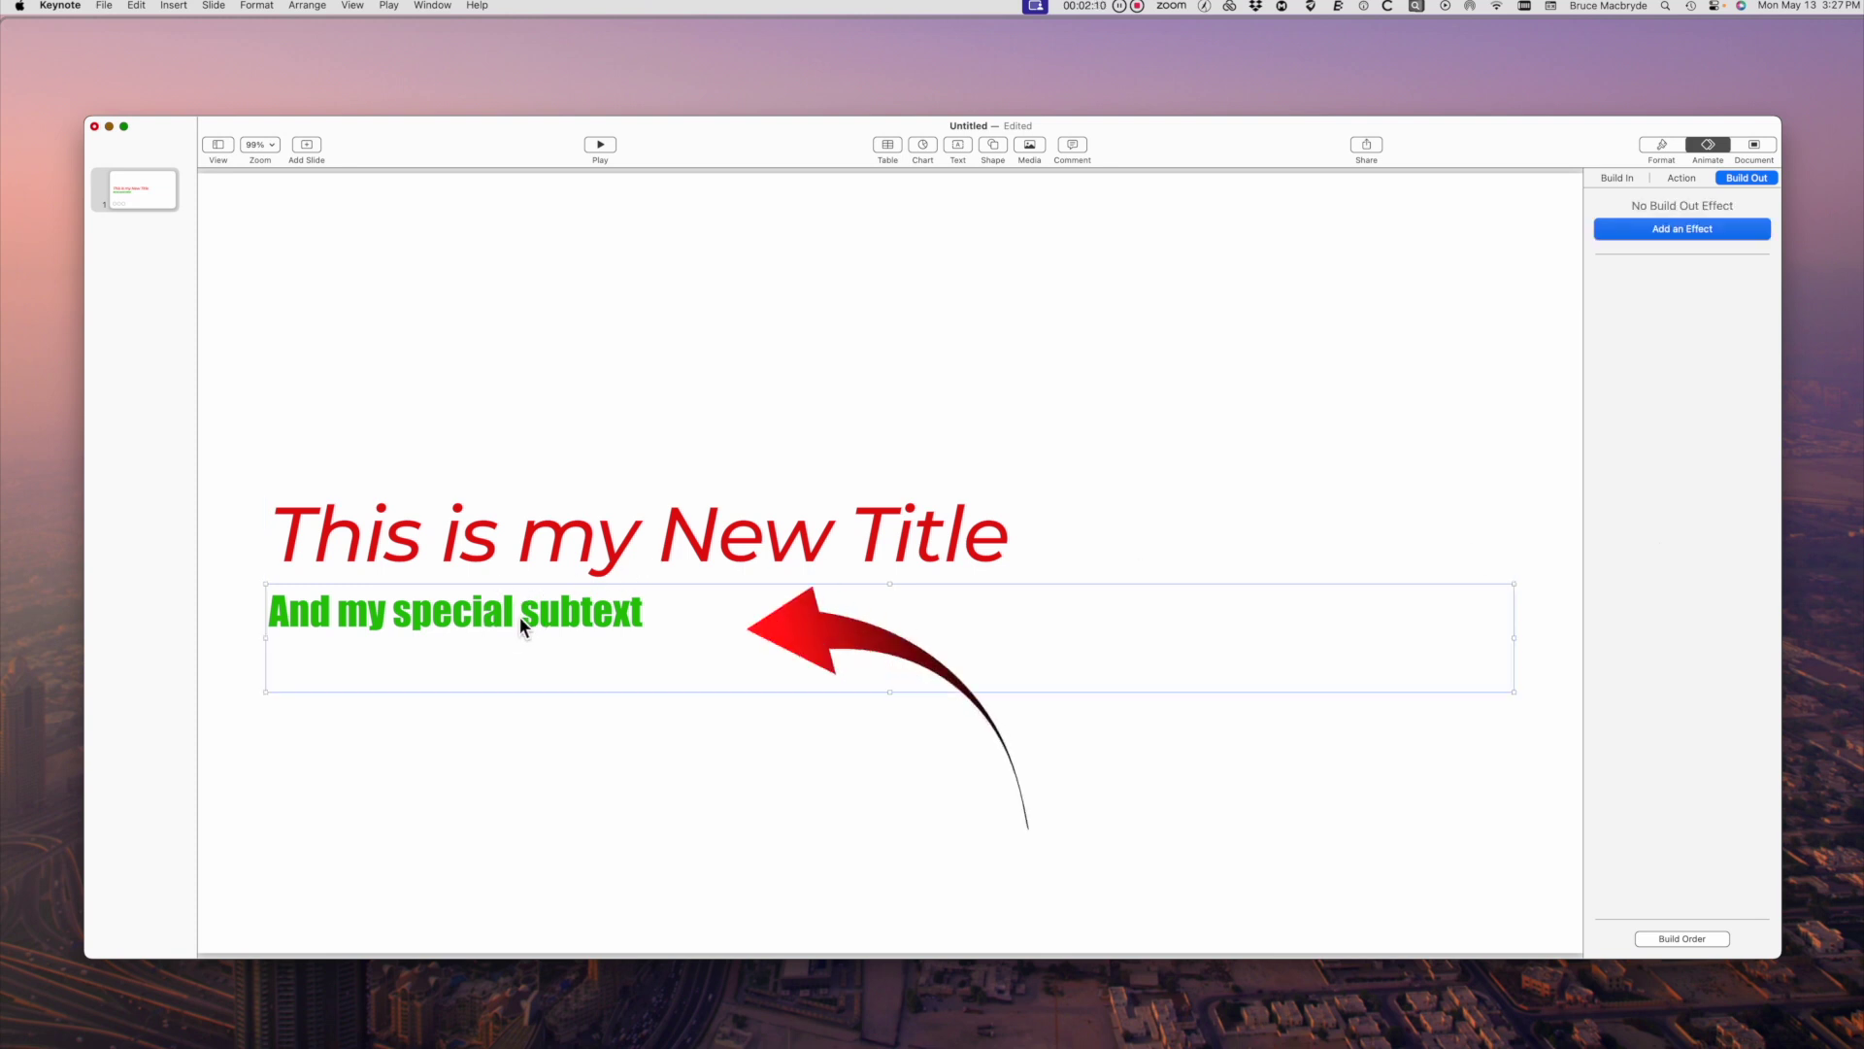
left_click(1619, 180)
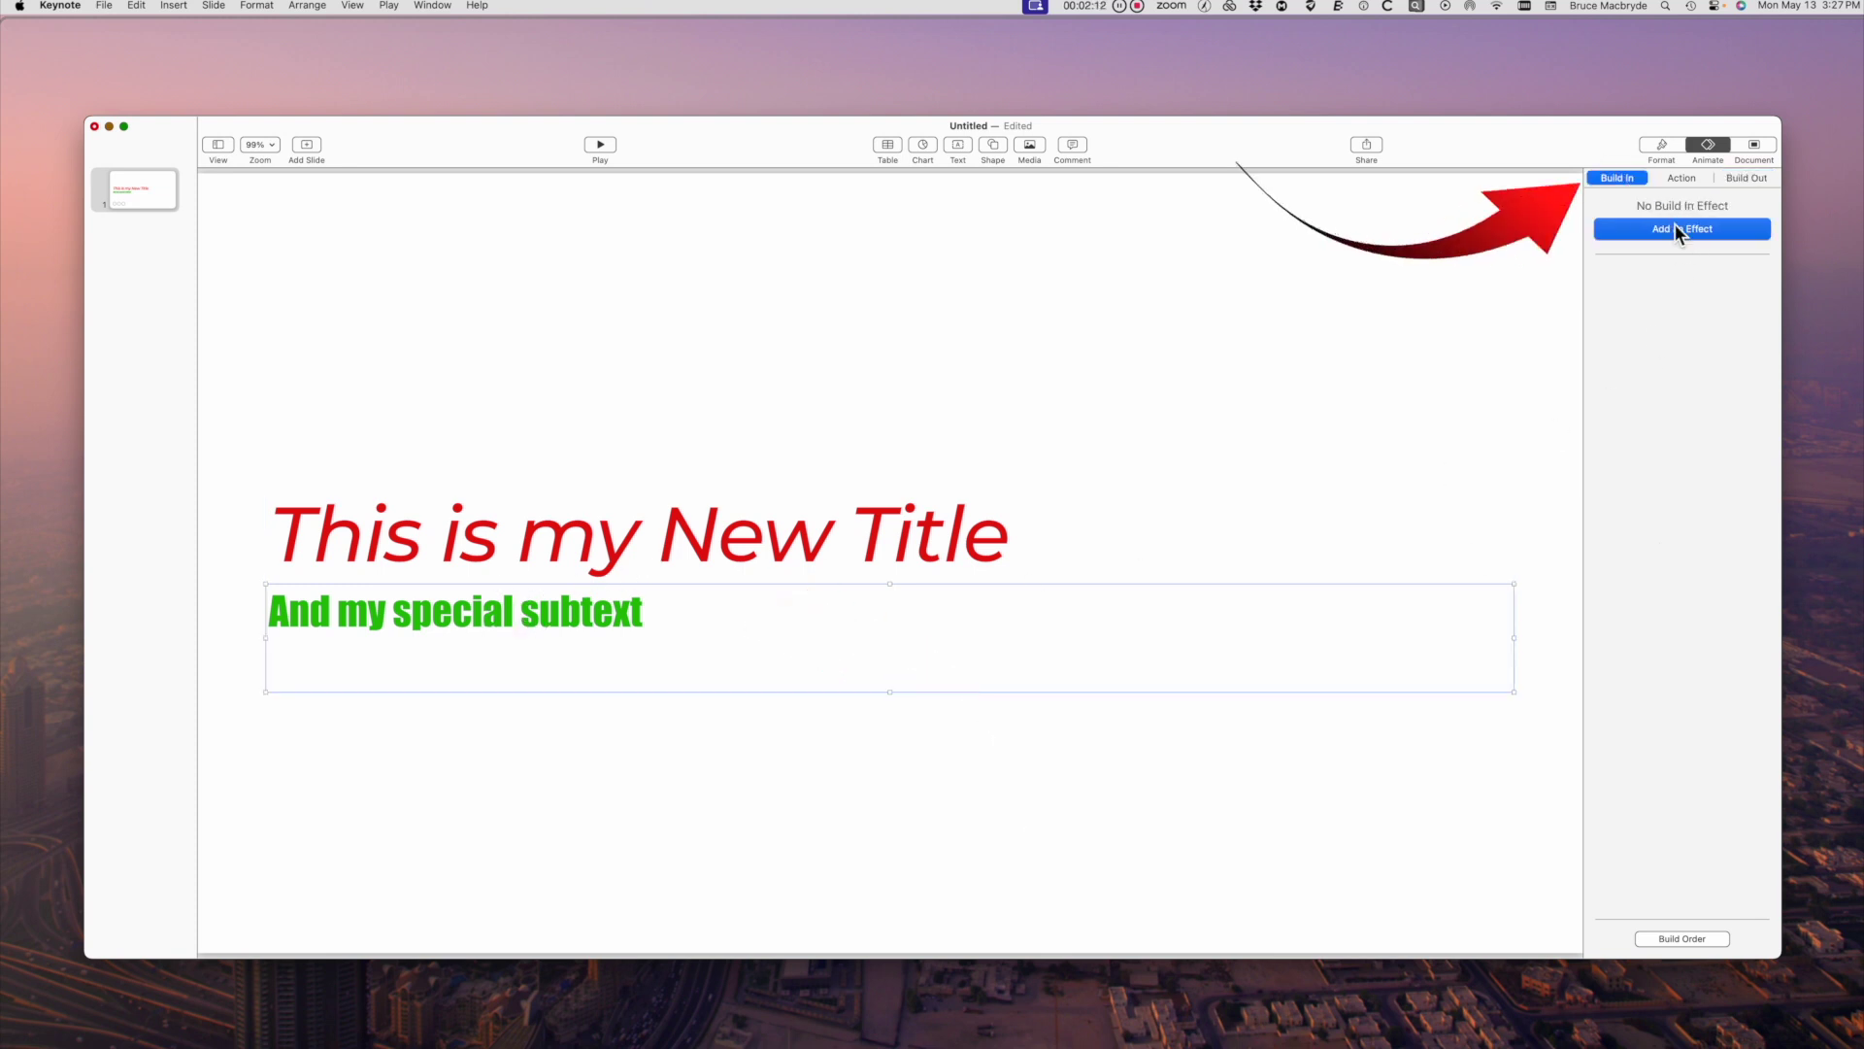
left_click(1681, 229)
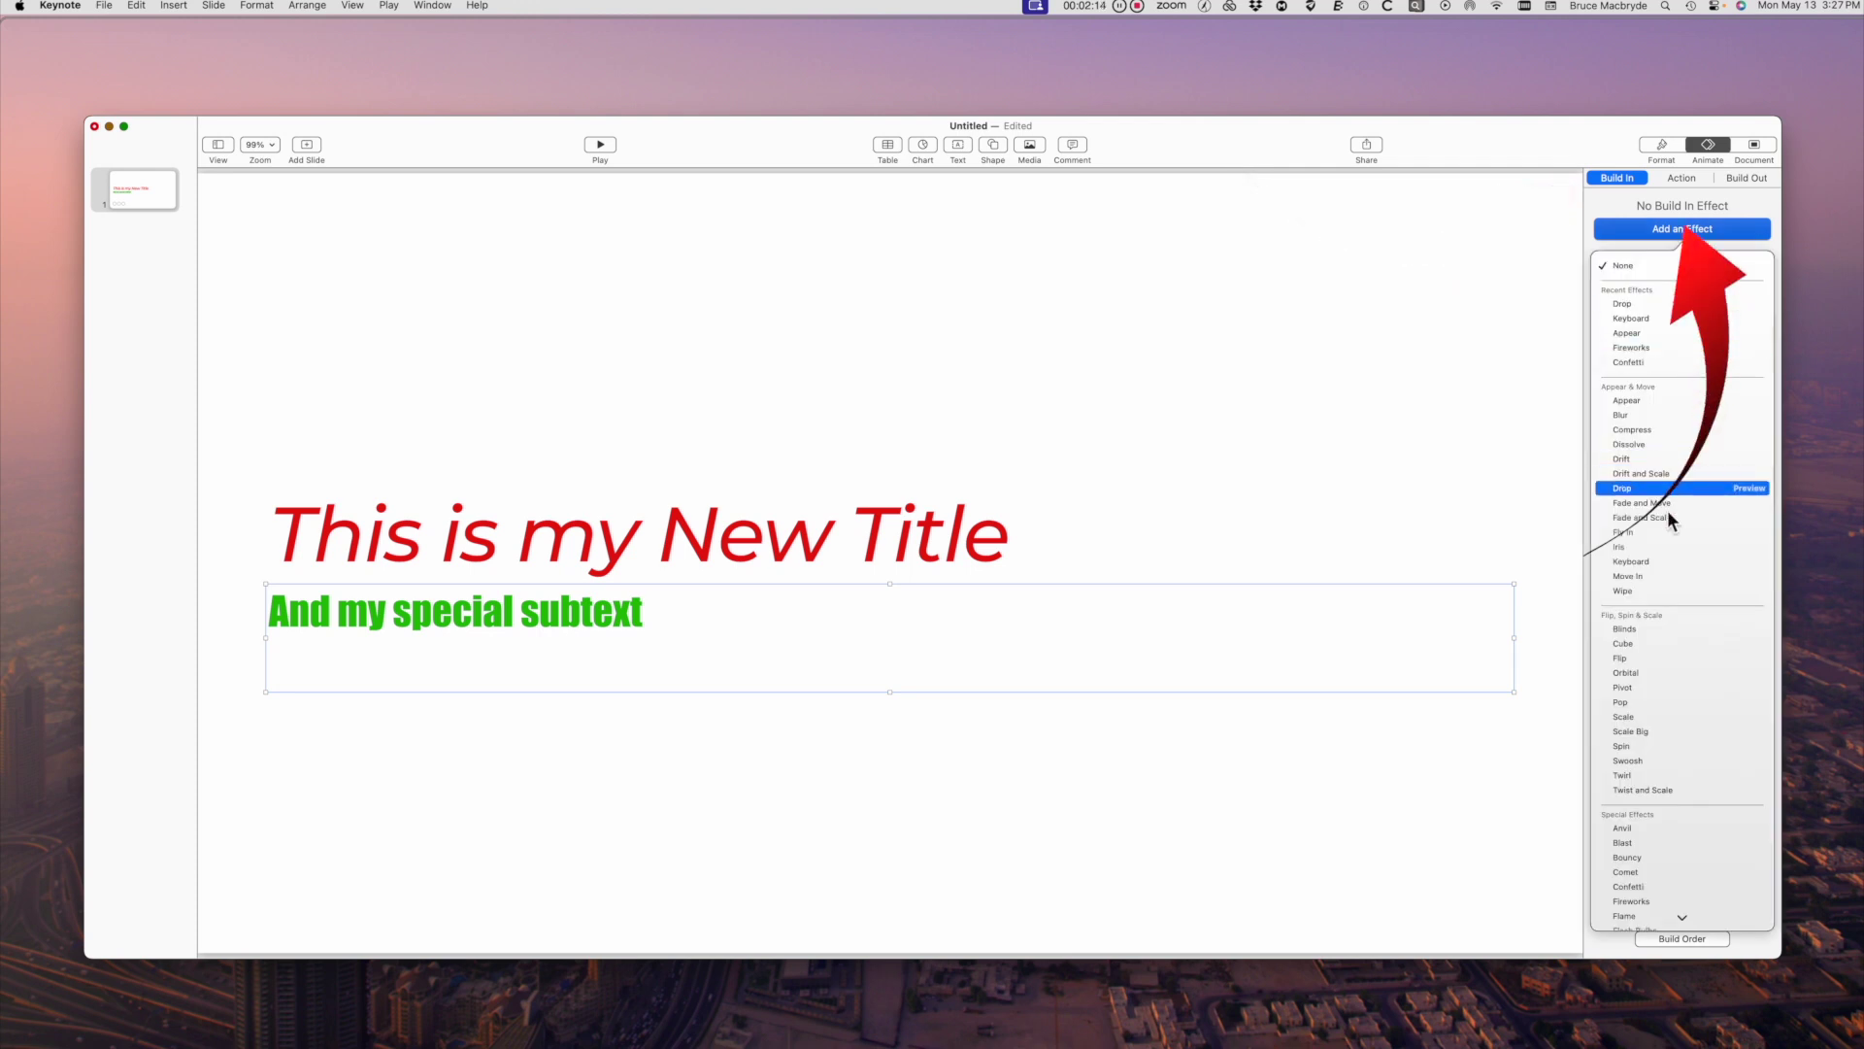
left_click(1662, 563)
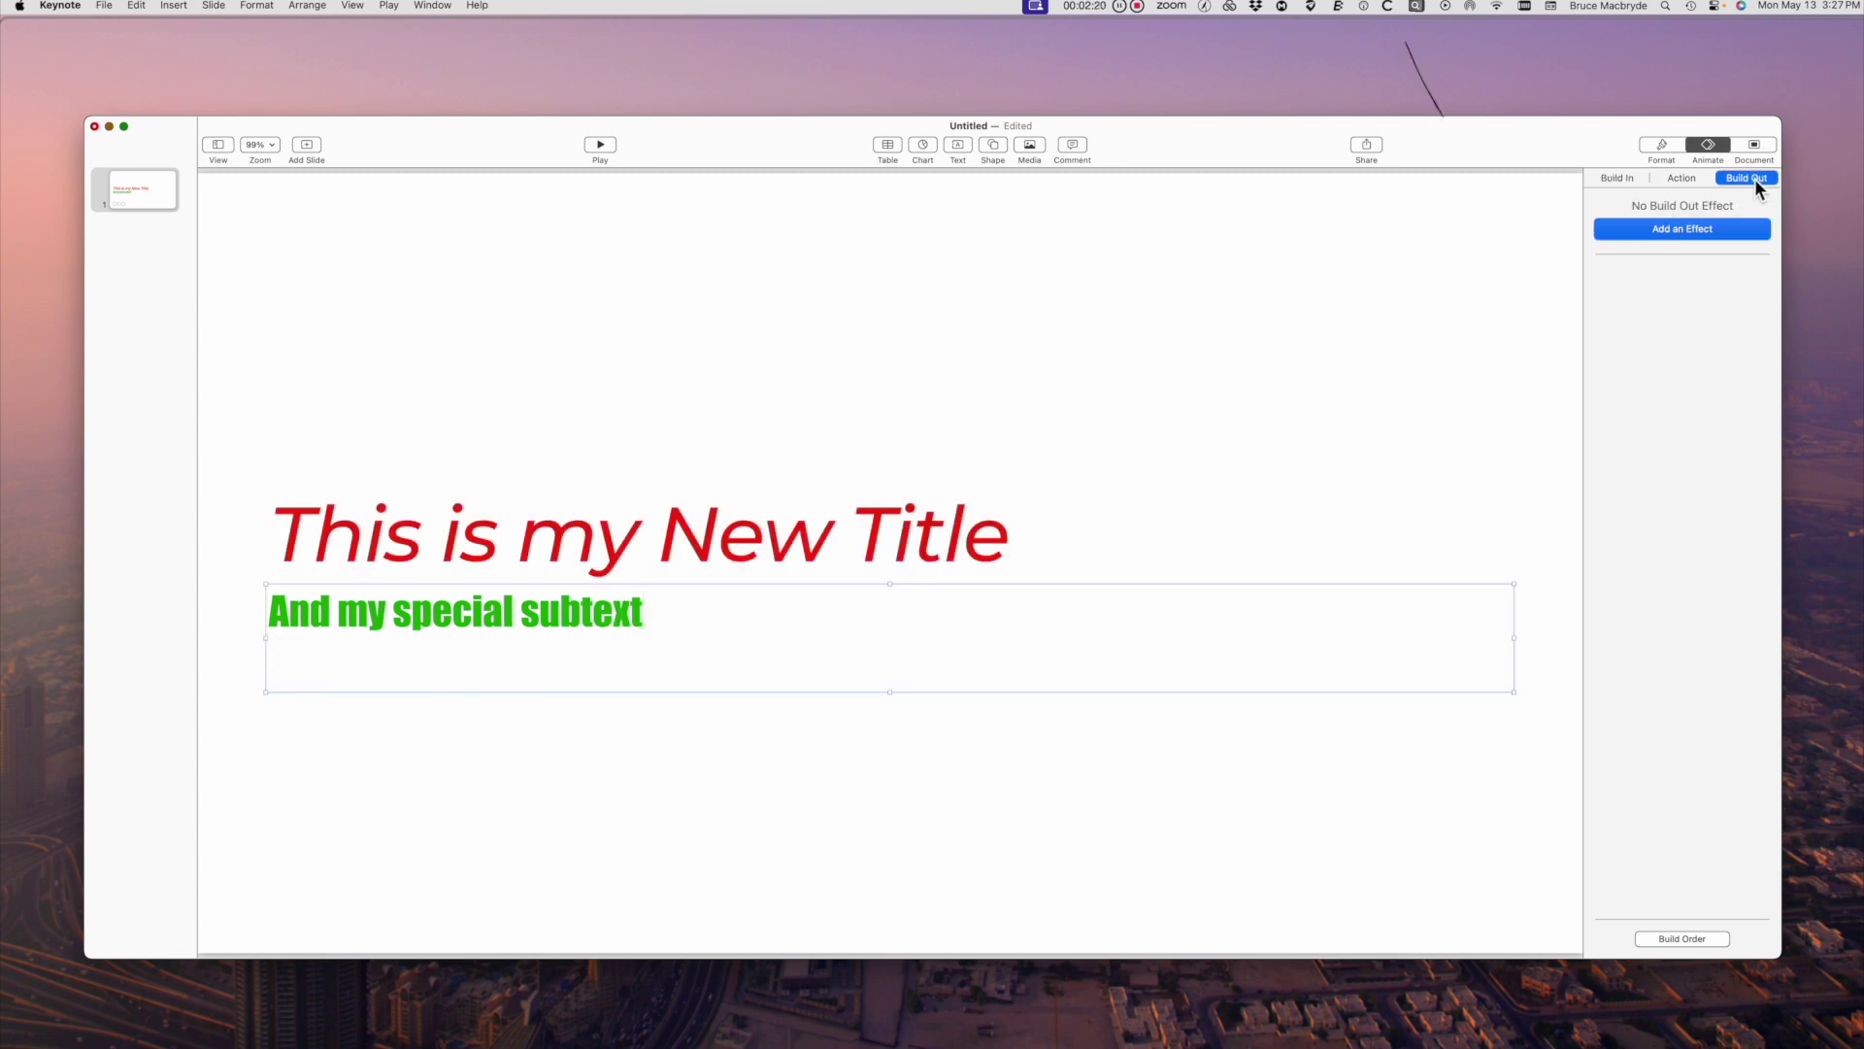
- Give the subtitle a Confetti build-out effect
left_click(1709, 236)
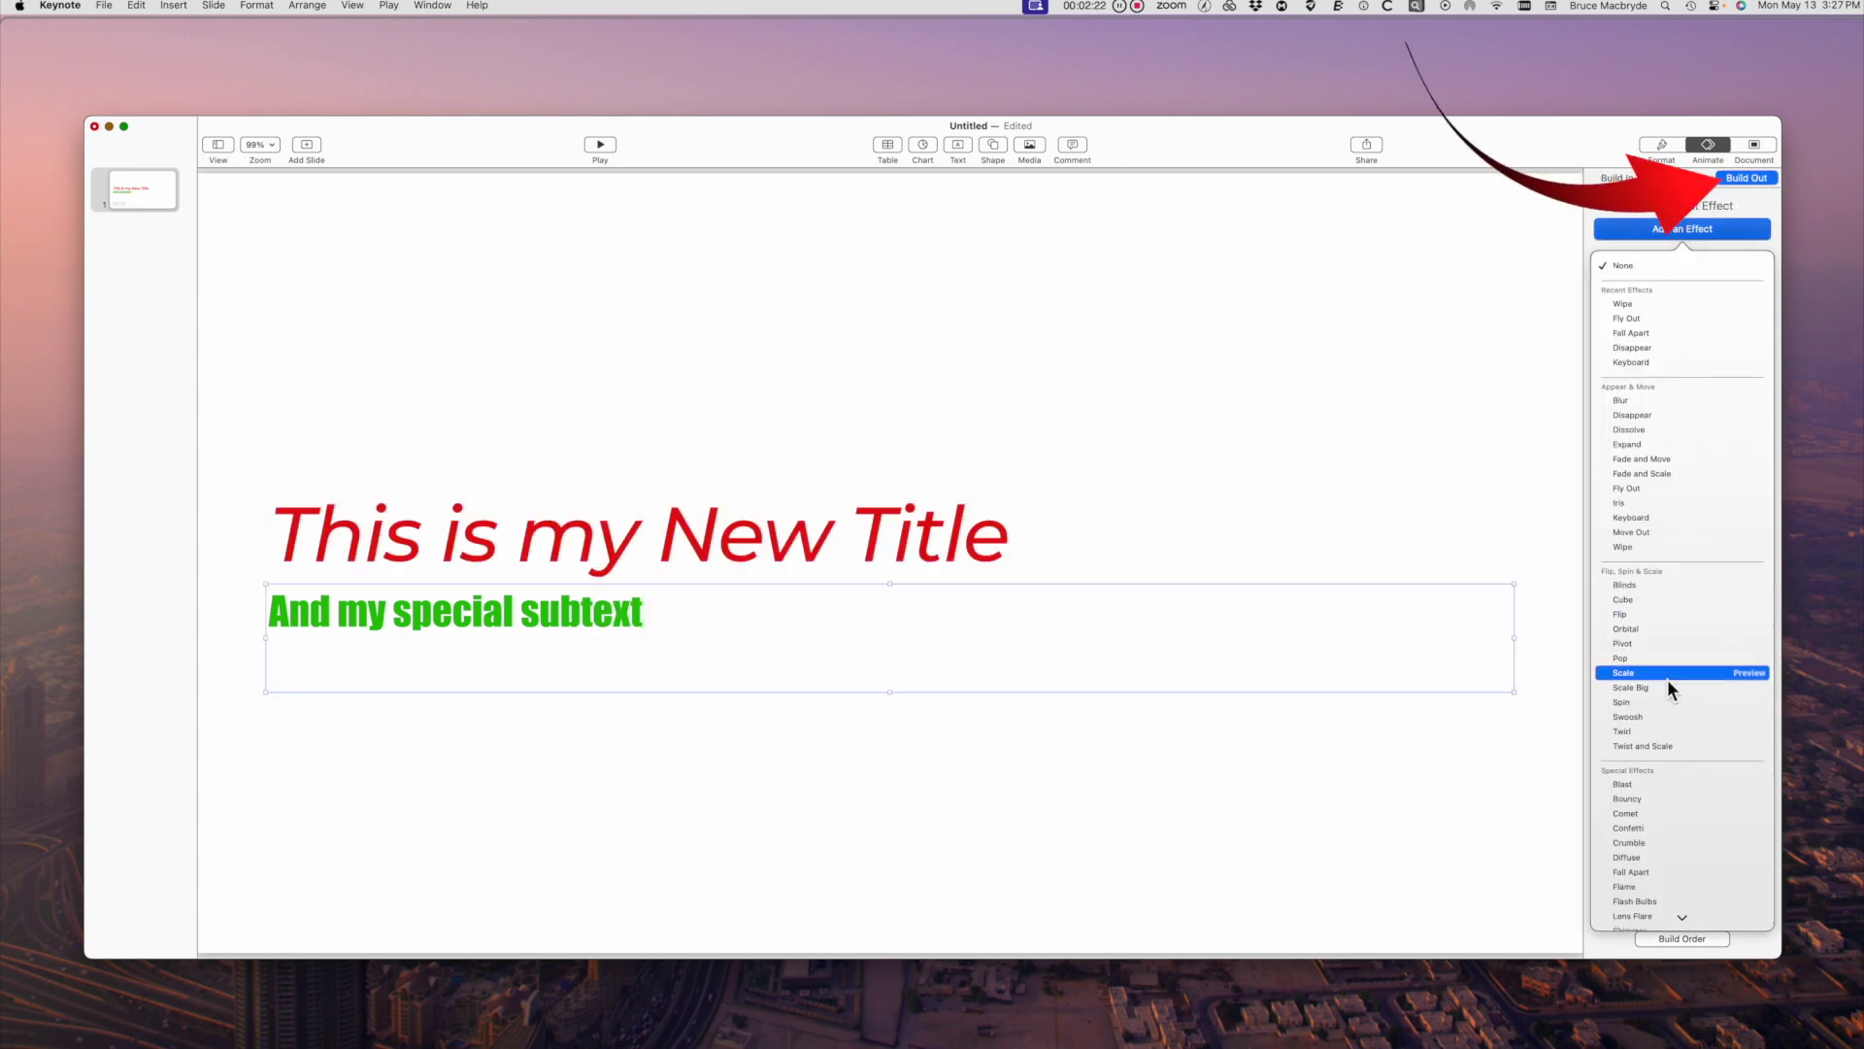
left_click(1656, 824)
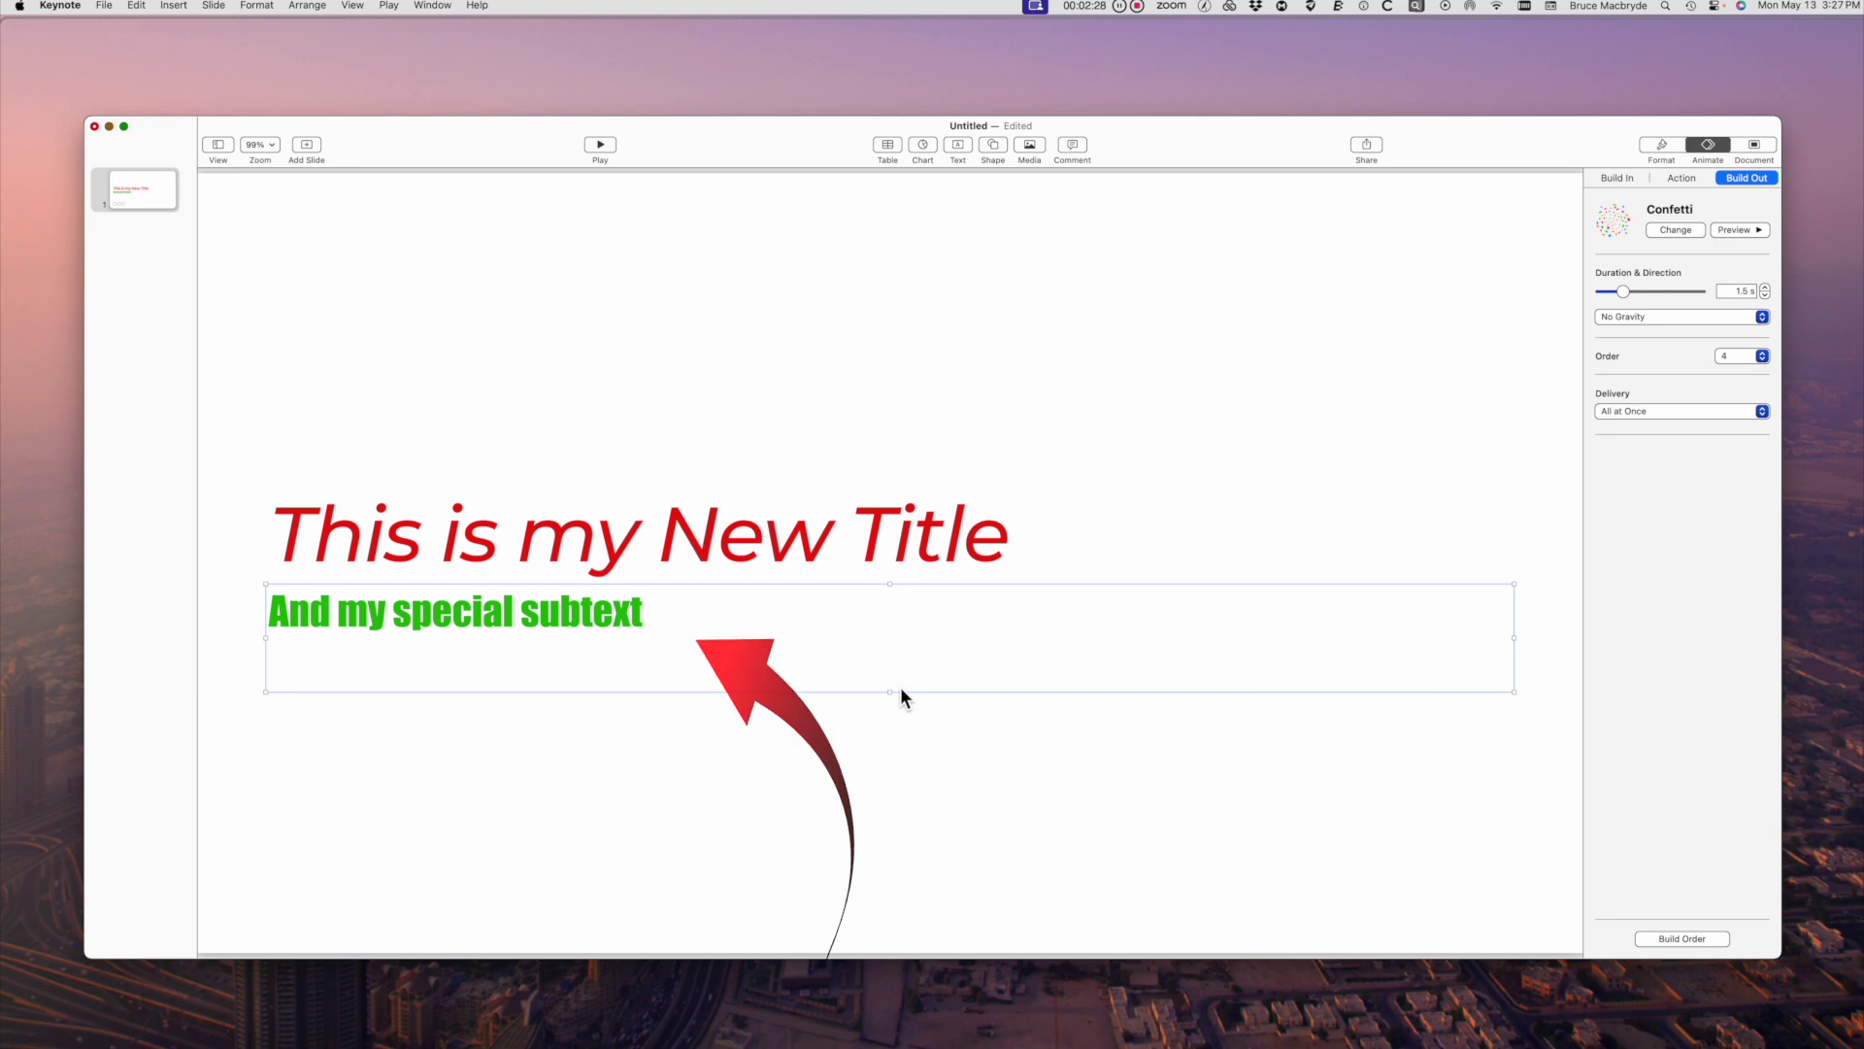
left_click(1620, 178)
- Preview the subtitle's Keyboard build-in and Confetti build-out
left_click(1745, 230)
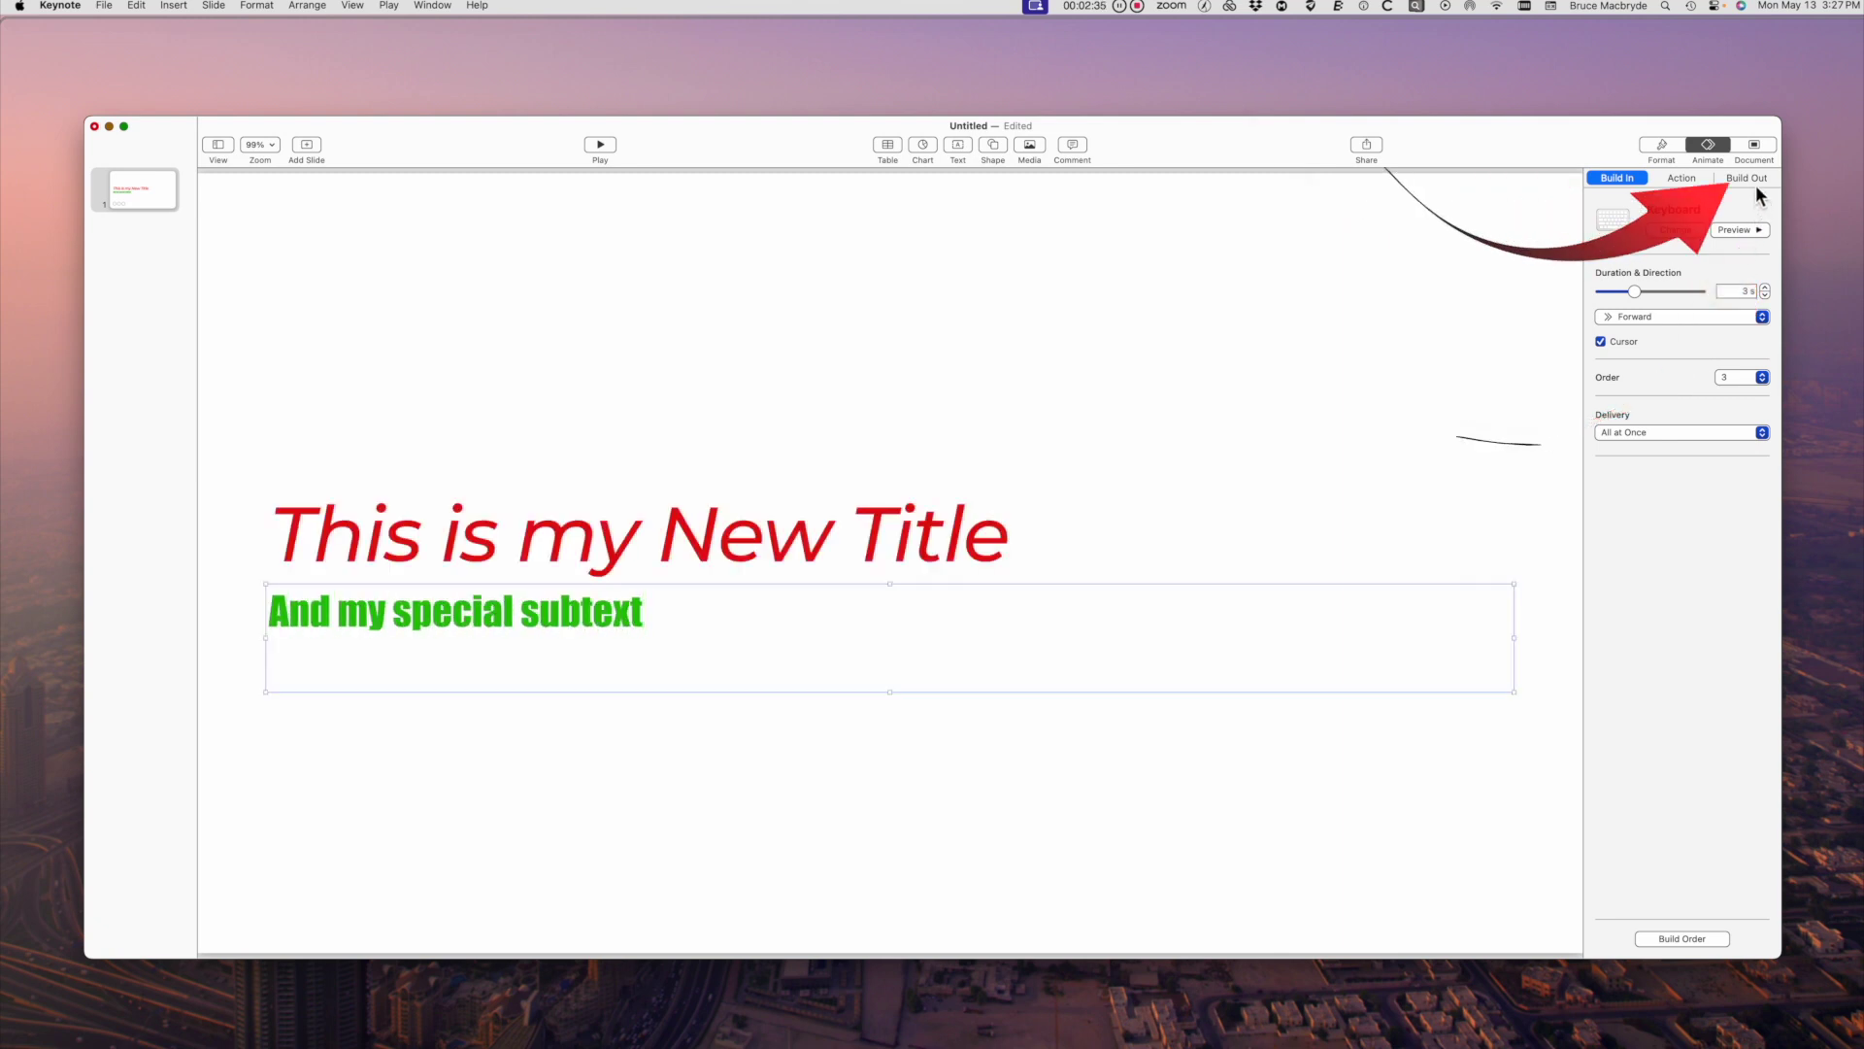
left_click(1754, 181)
left_click(1748, 231)
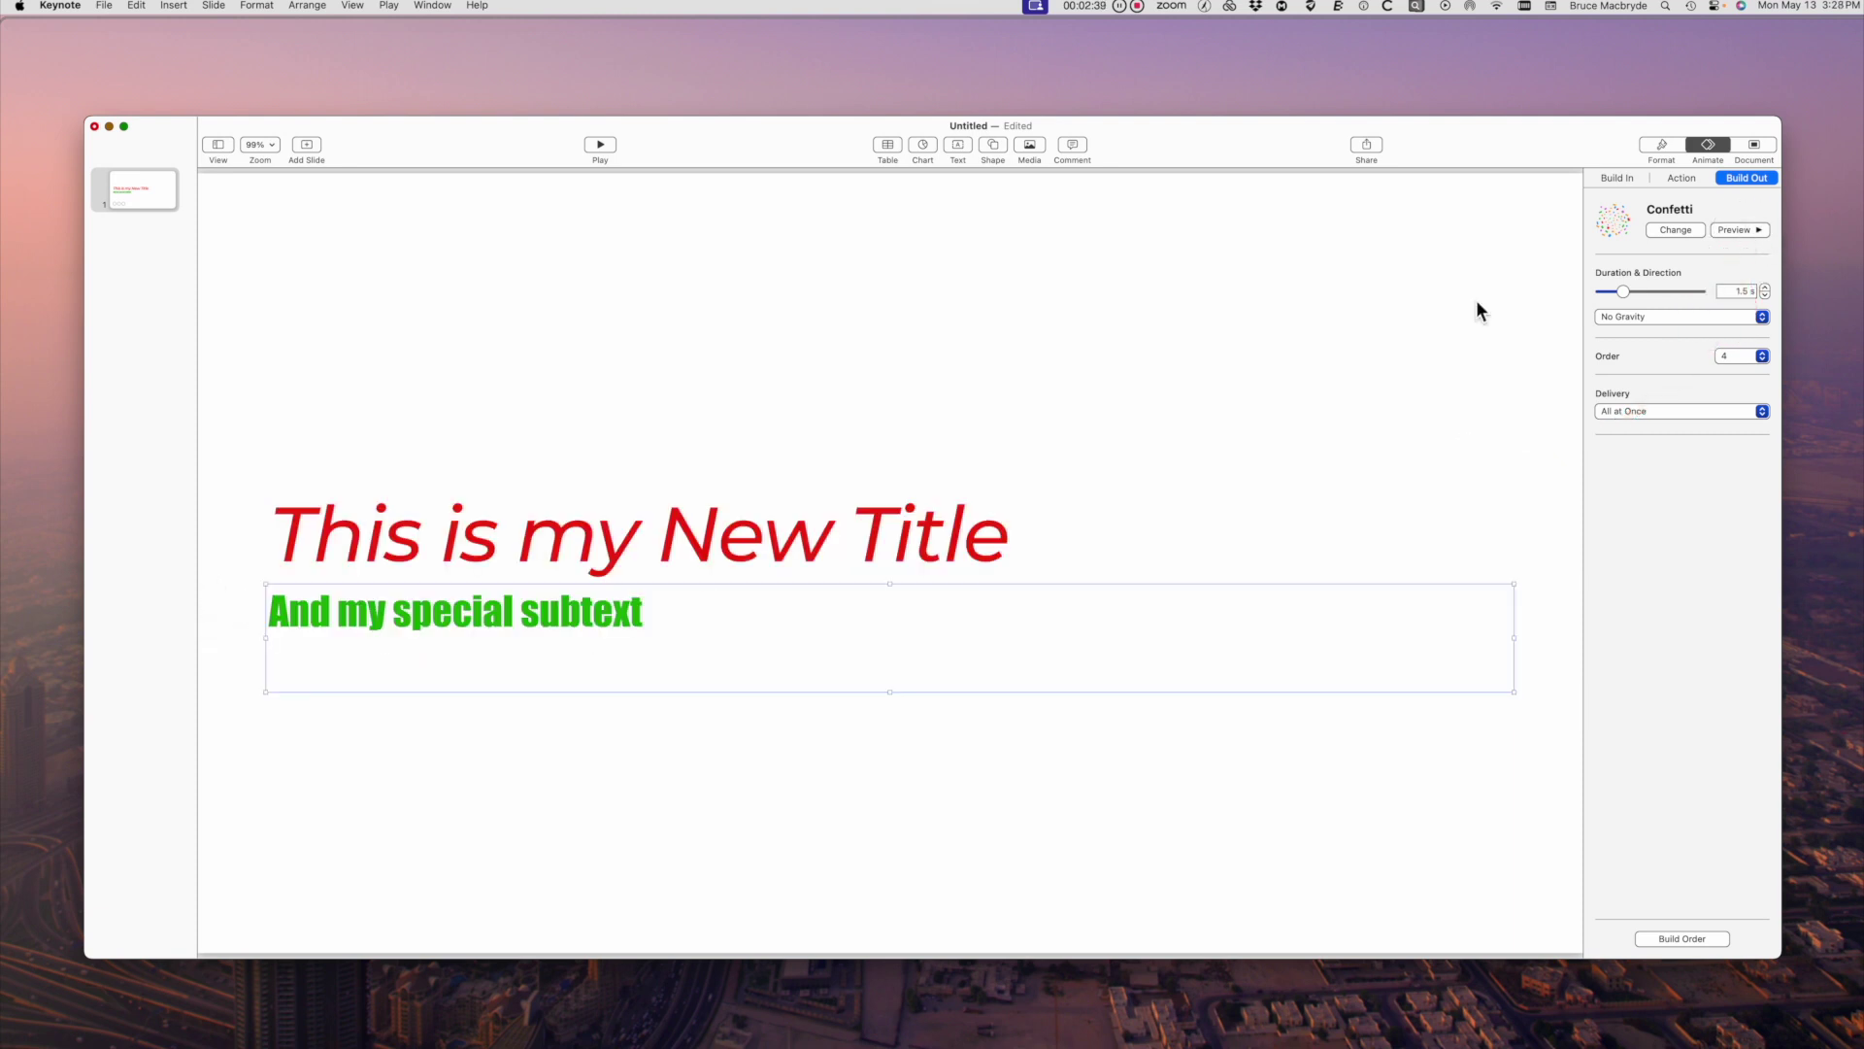
- Preview the title's Drop build-in and Wipe build-out
left_click(1456, 389)
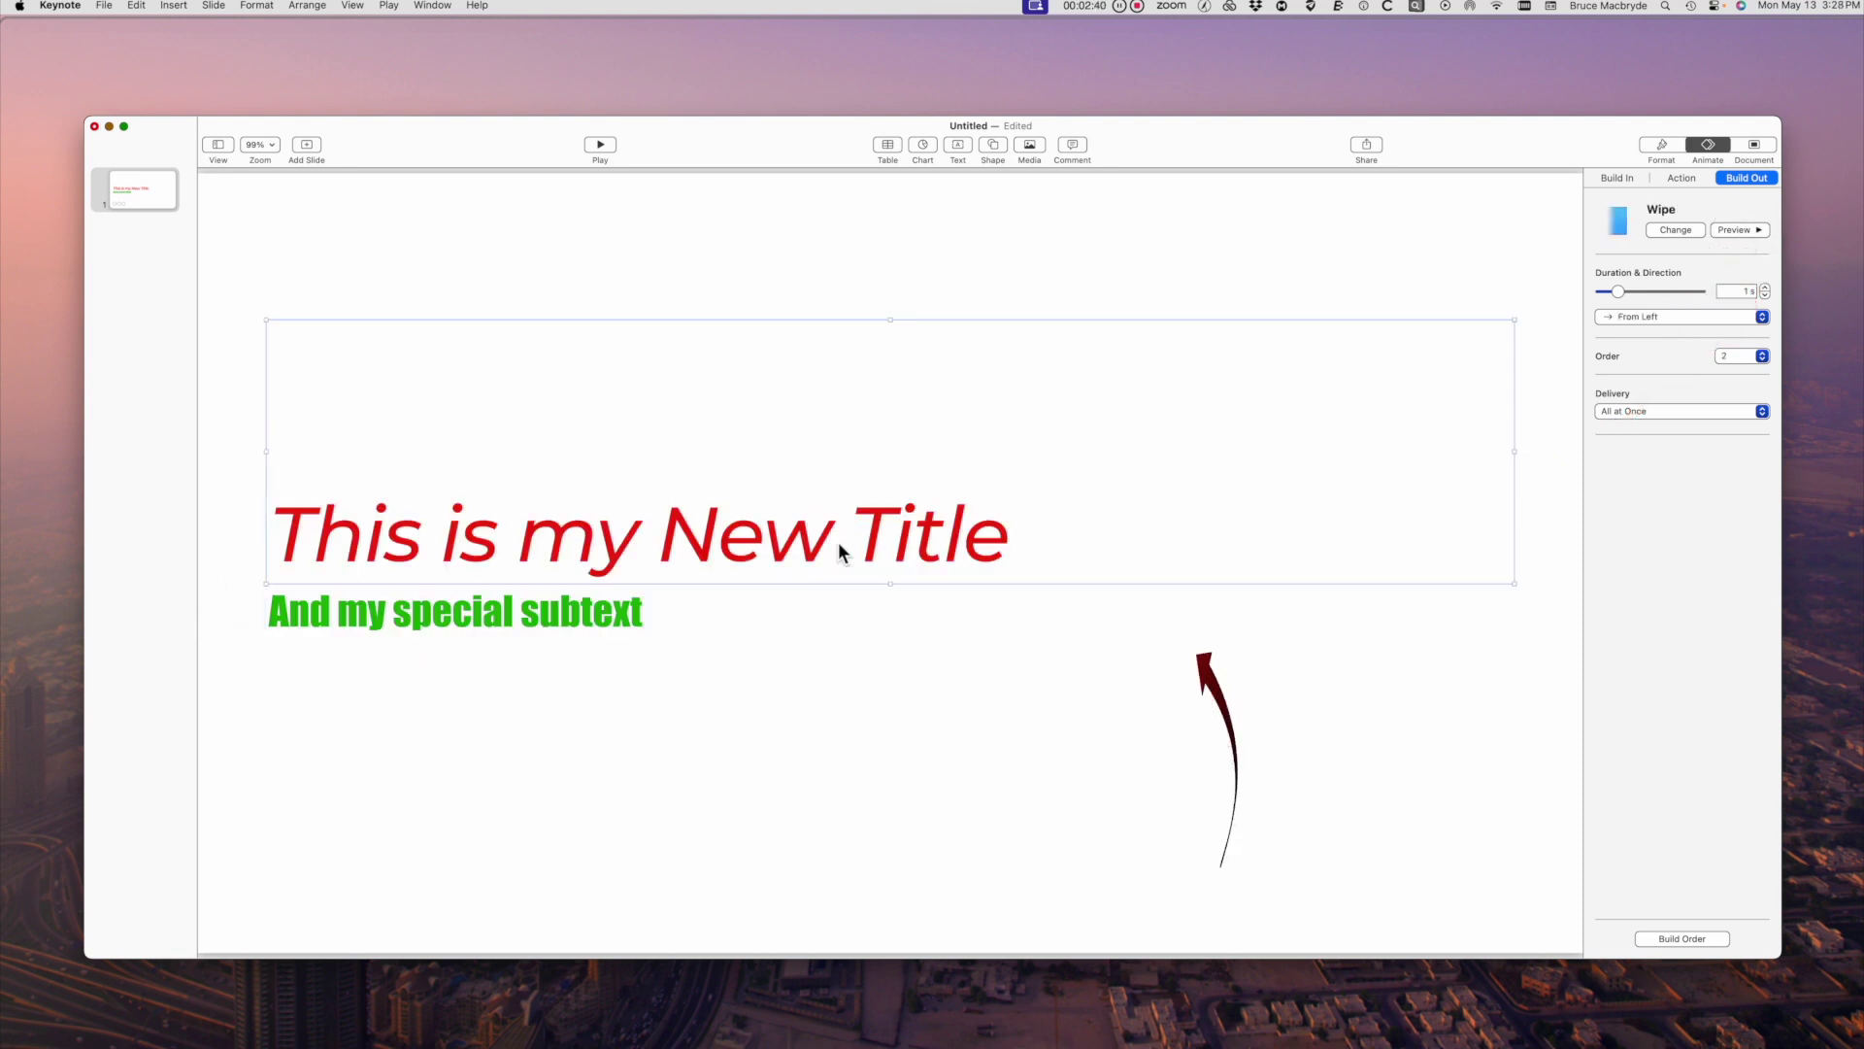
left_click(1626, 175)
left_click(1744, 231)
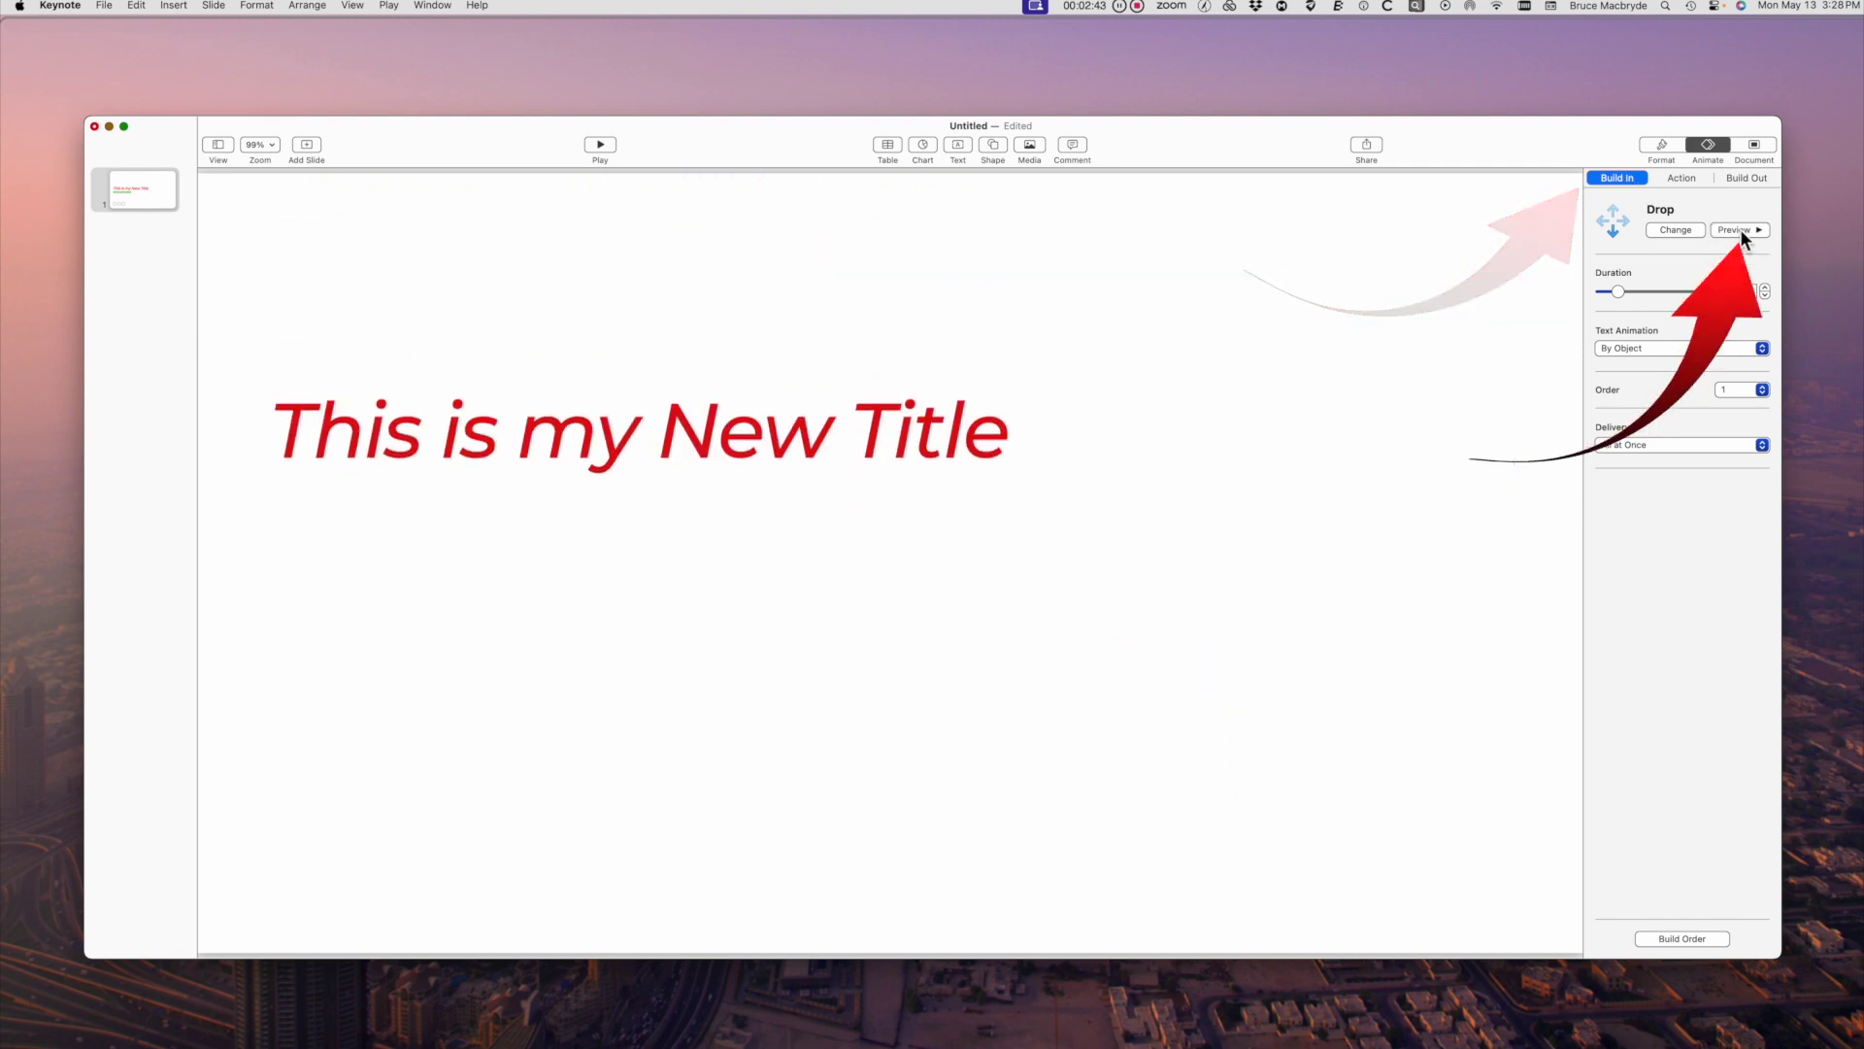
left_click(1756, 179)
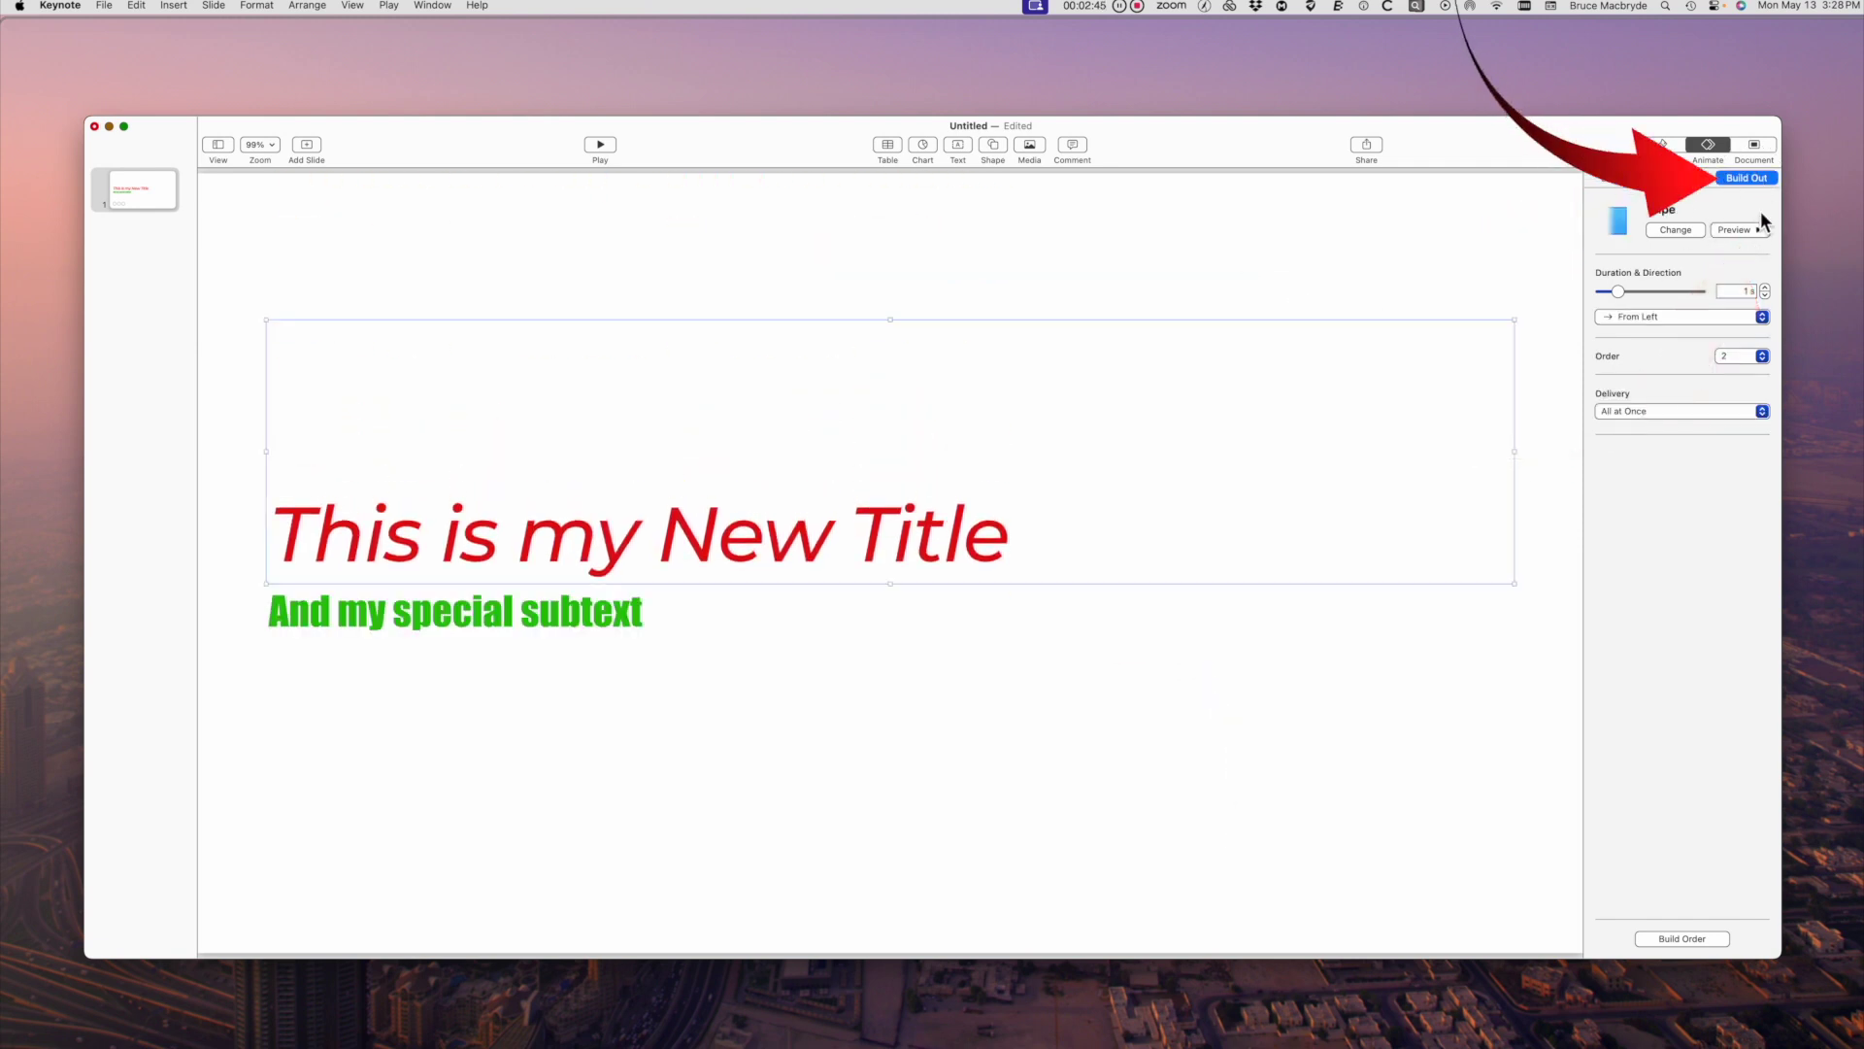
left_click(1741, 231)
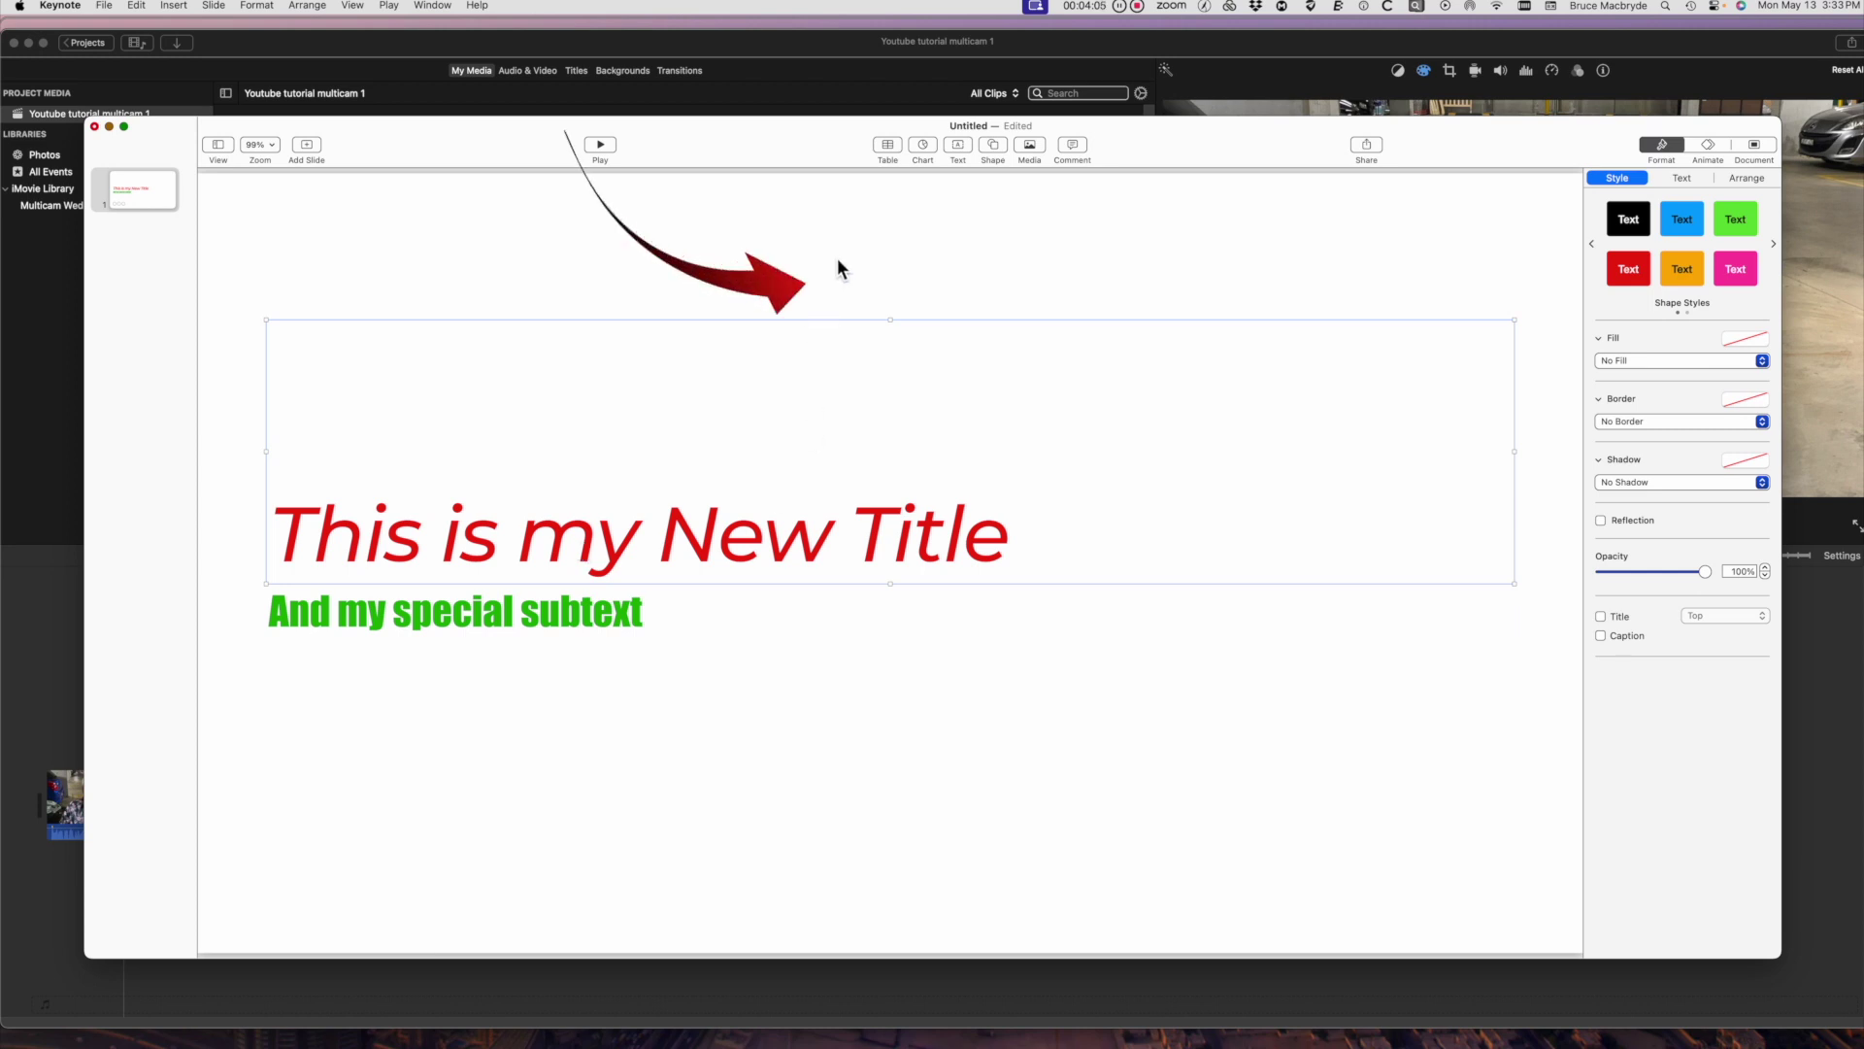
- Set the slide background fill to No Fill
left_click(919, 258)
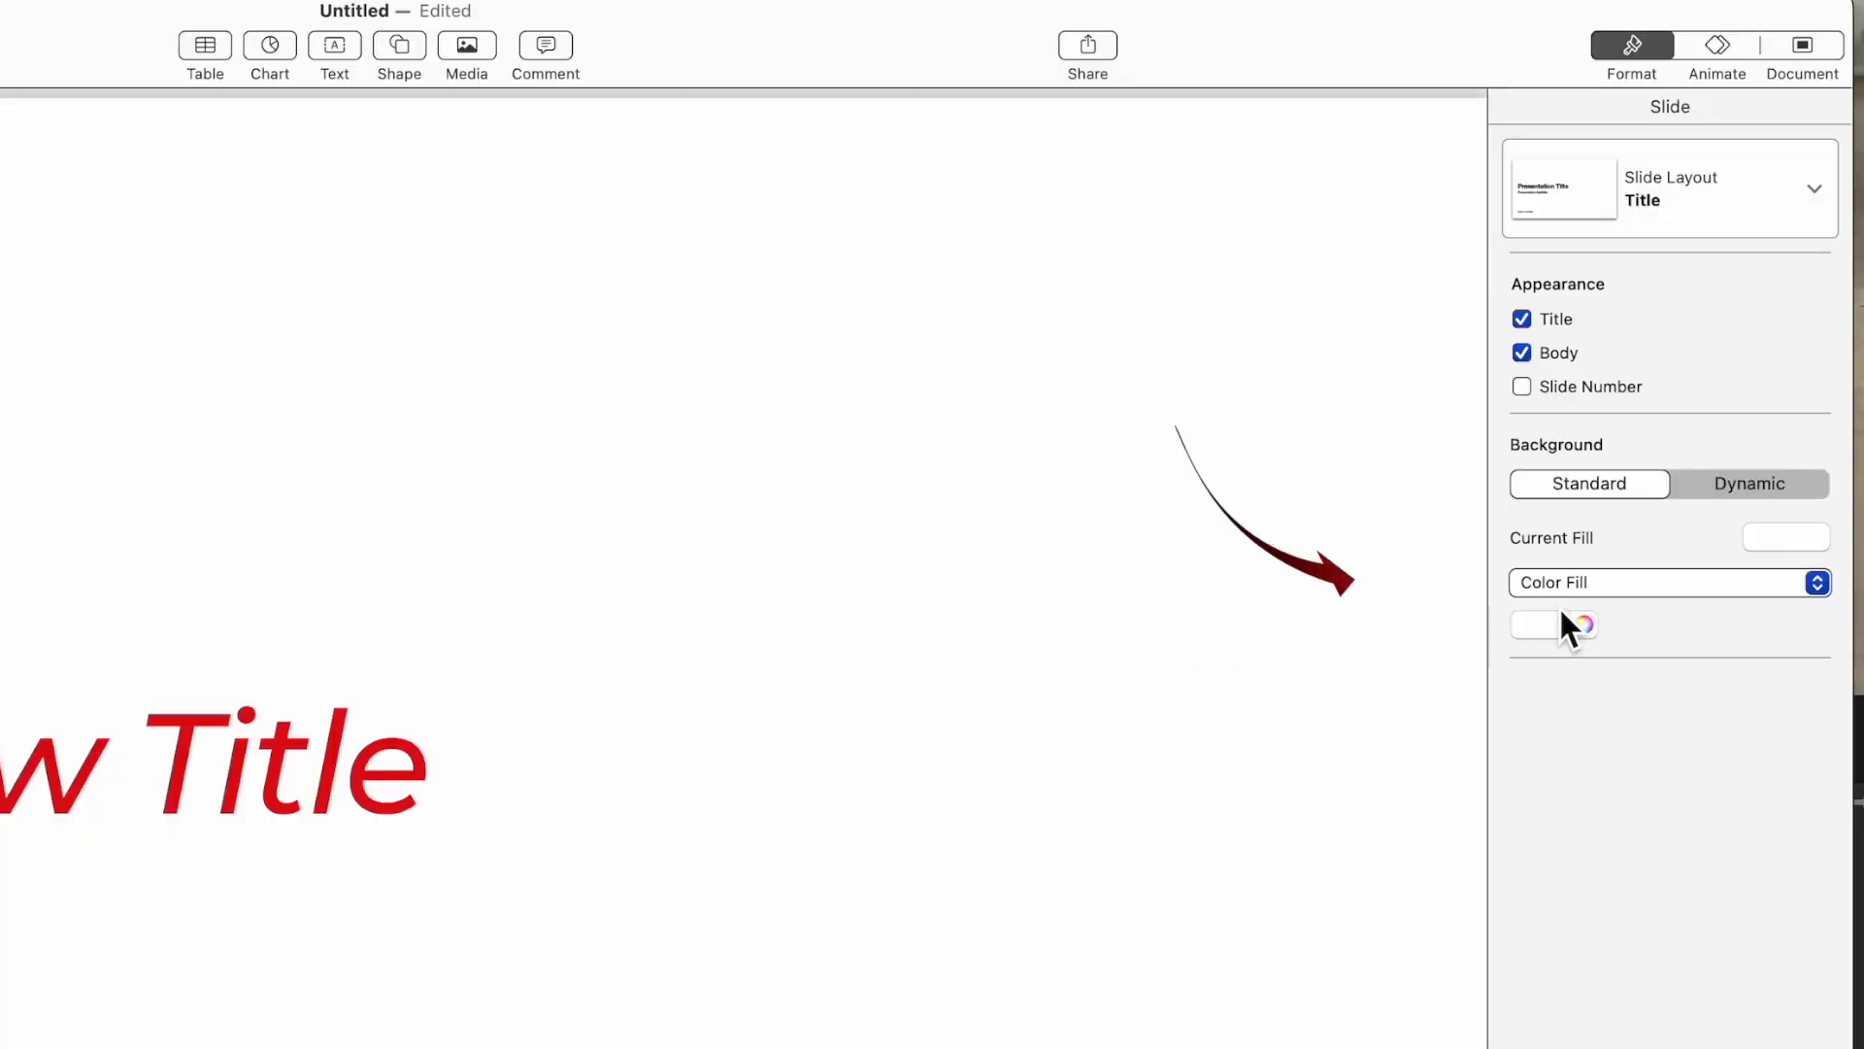
left_click(1631, 436)
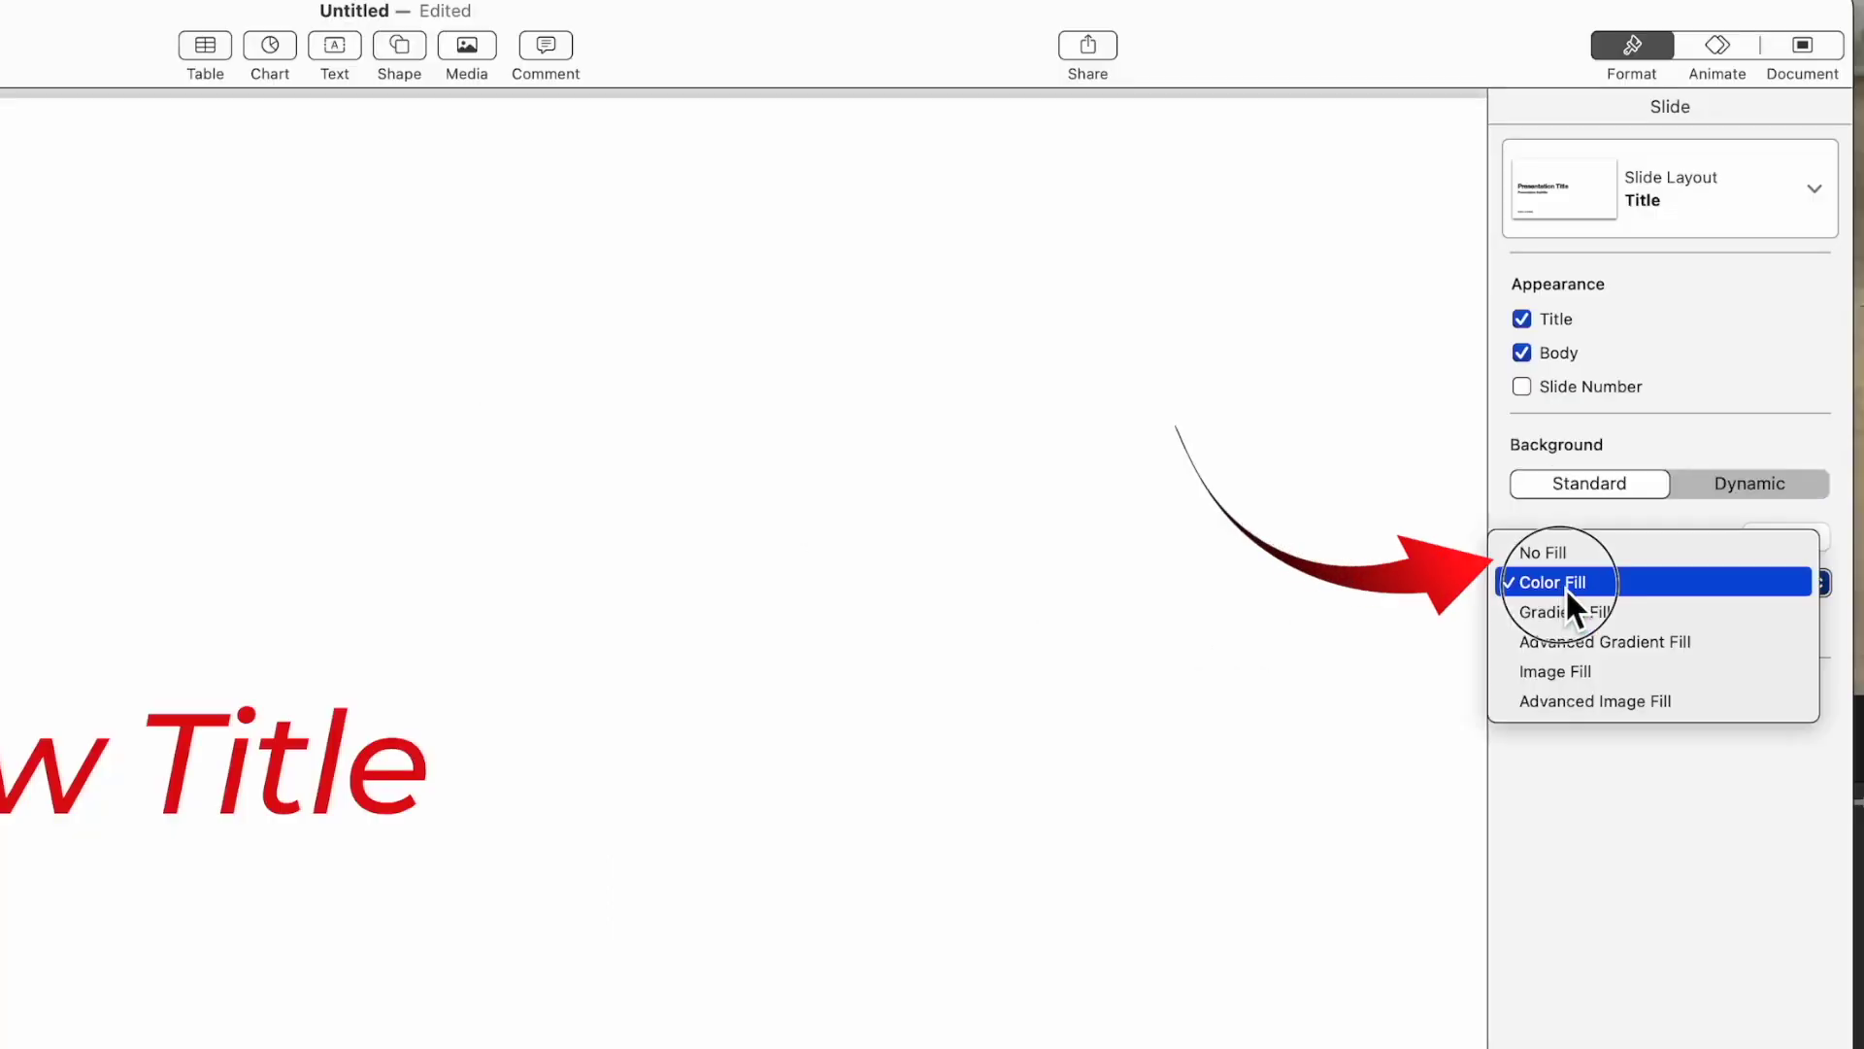
left_click(1581, 554)
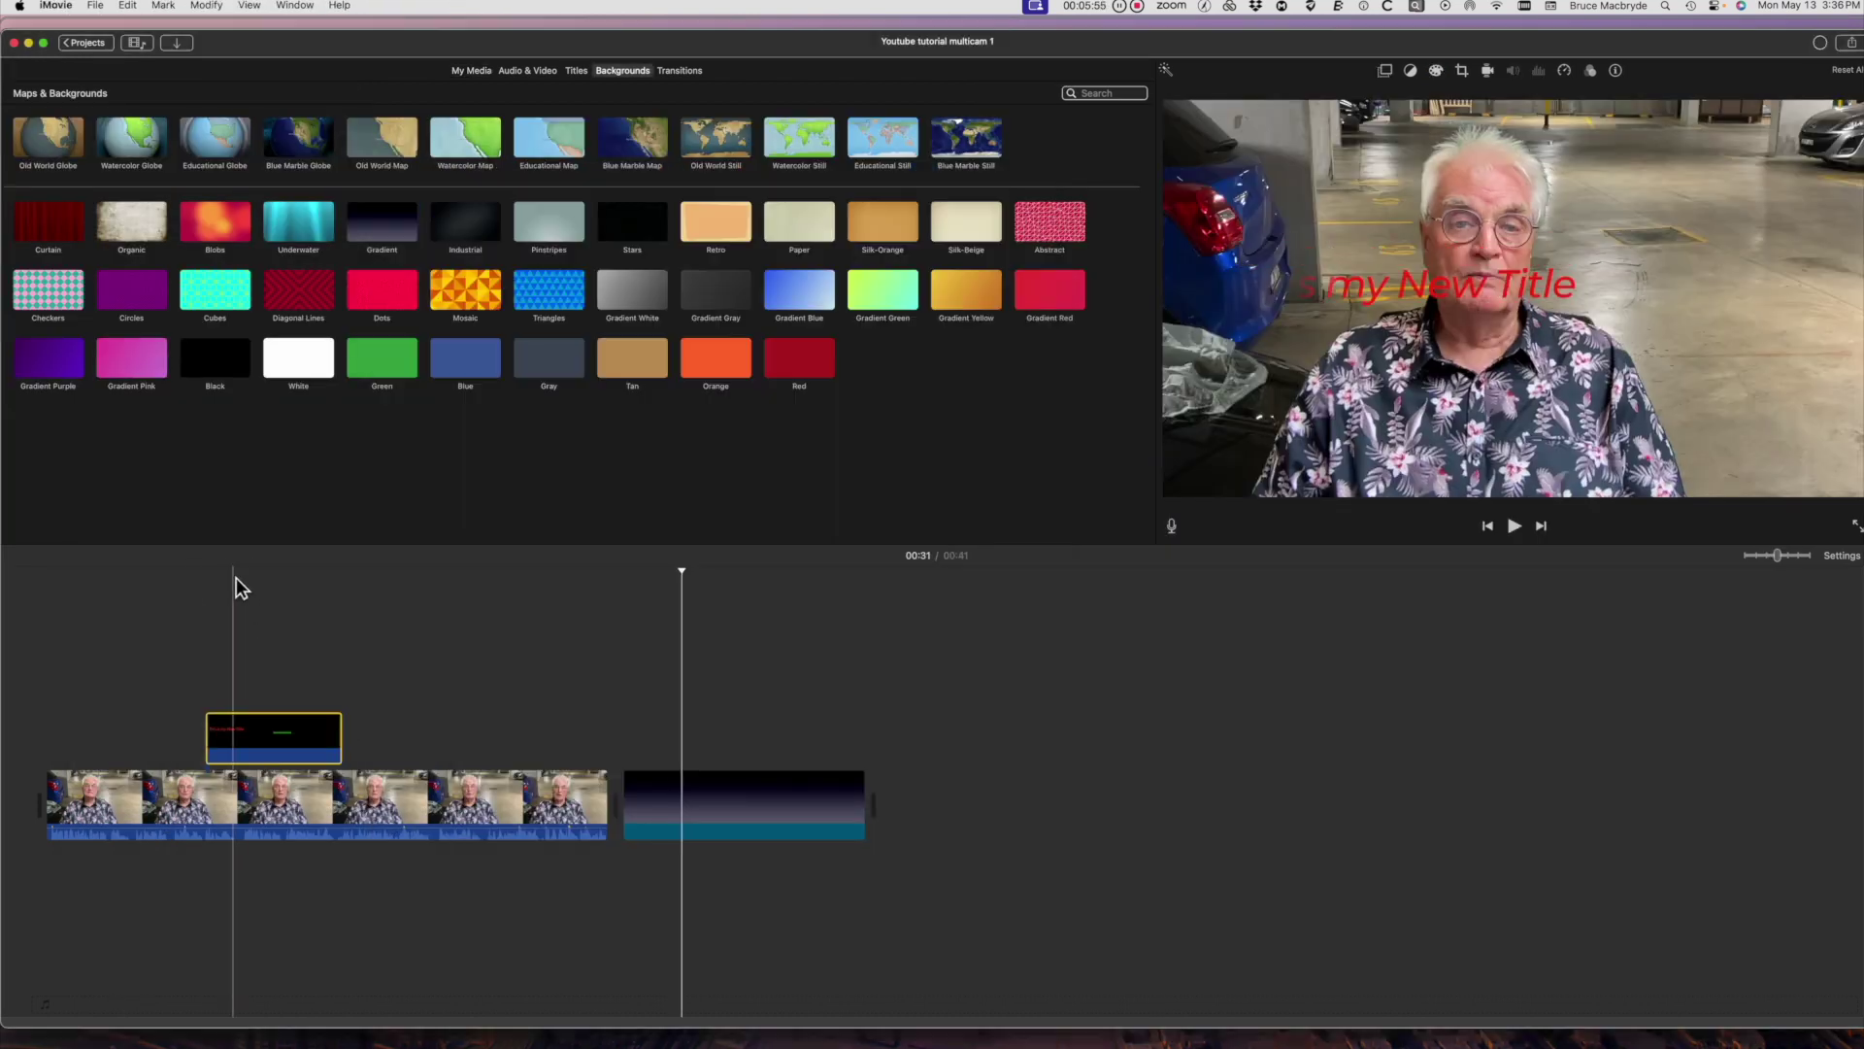
- Move the title clip above the Gradient clip and play it back
left_click_drag(238, 719, 666, 726)
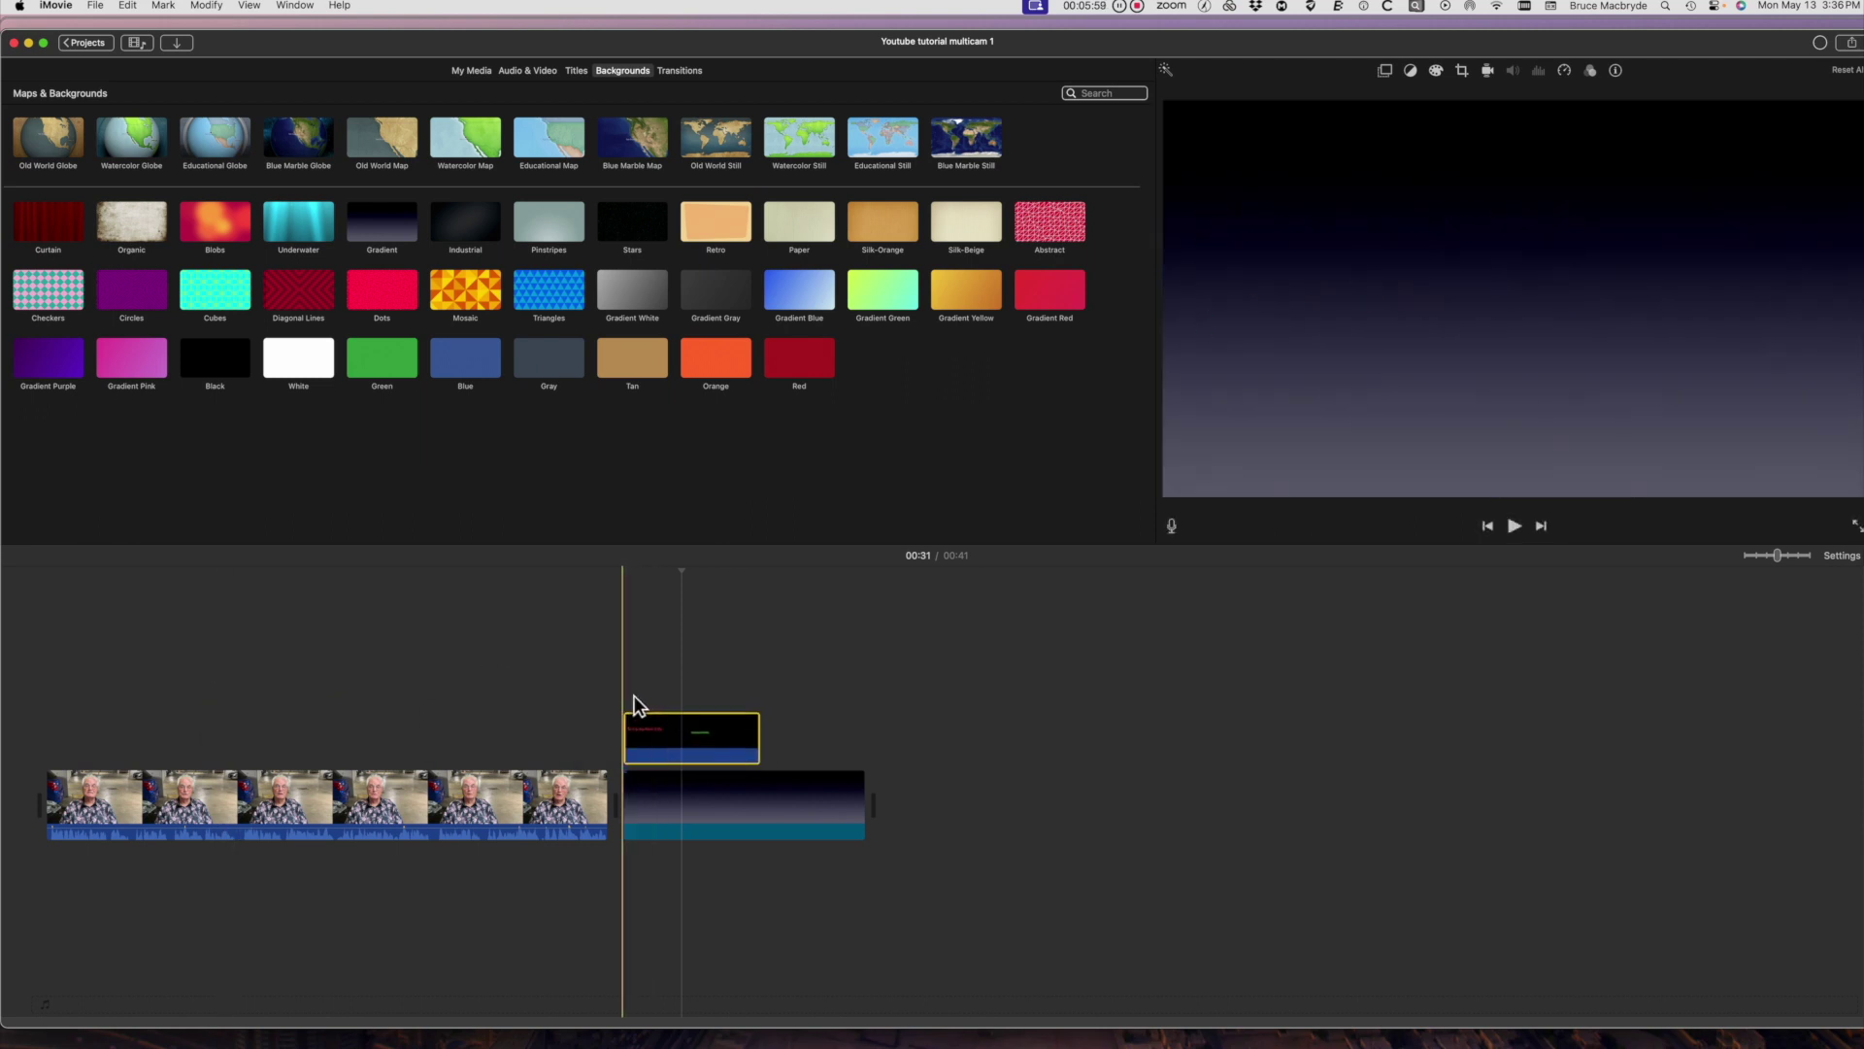
key("space")
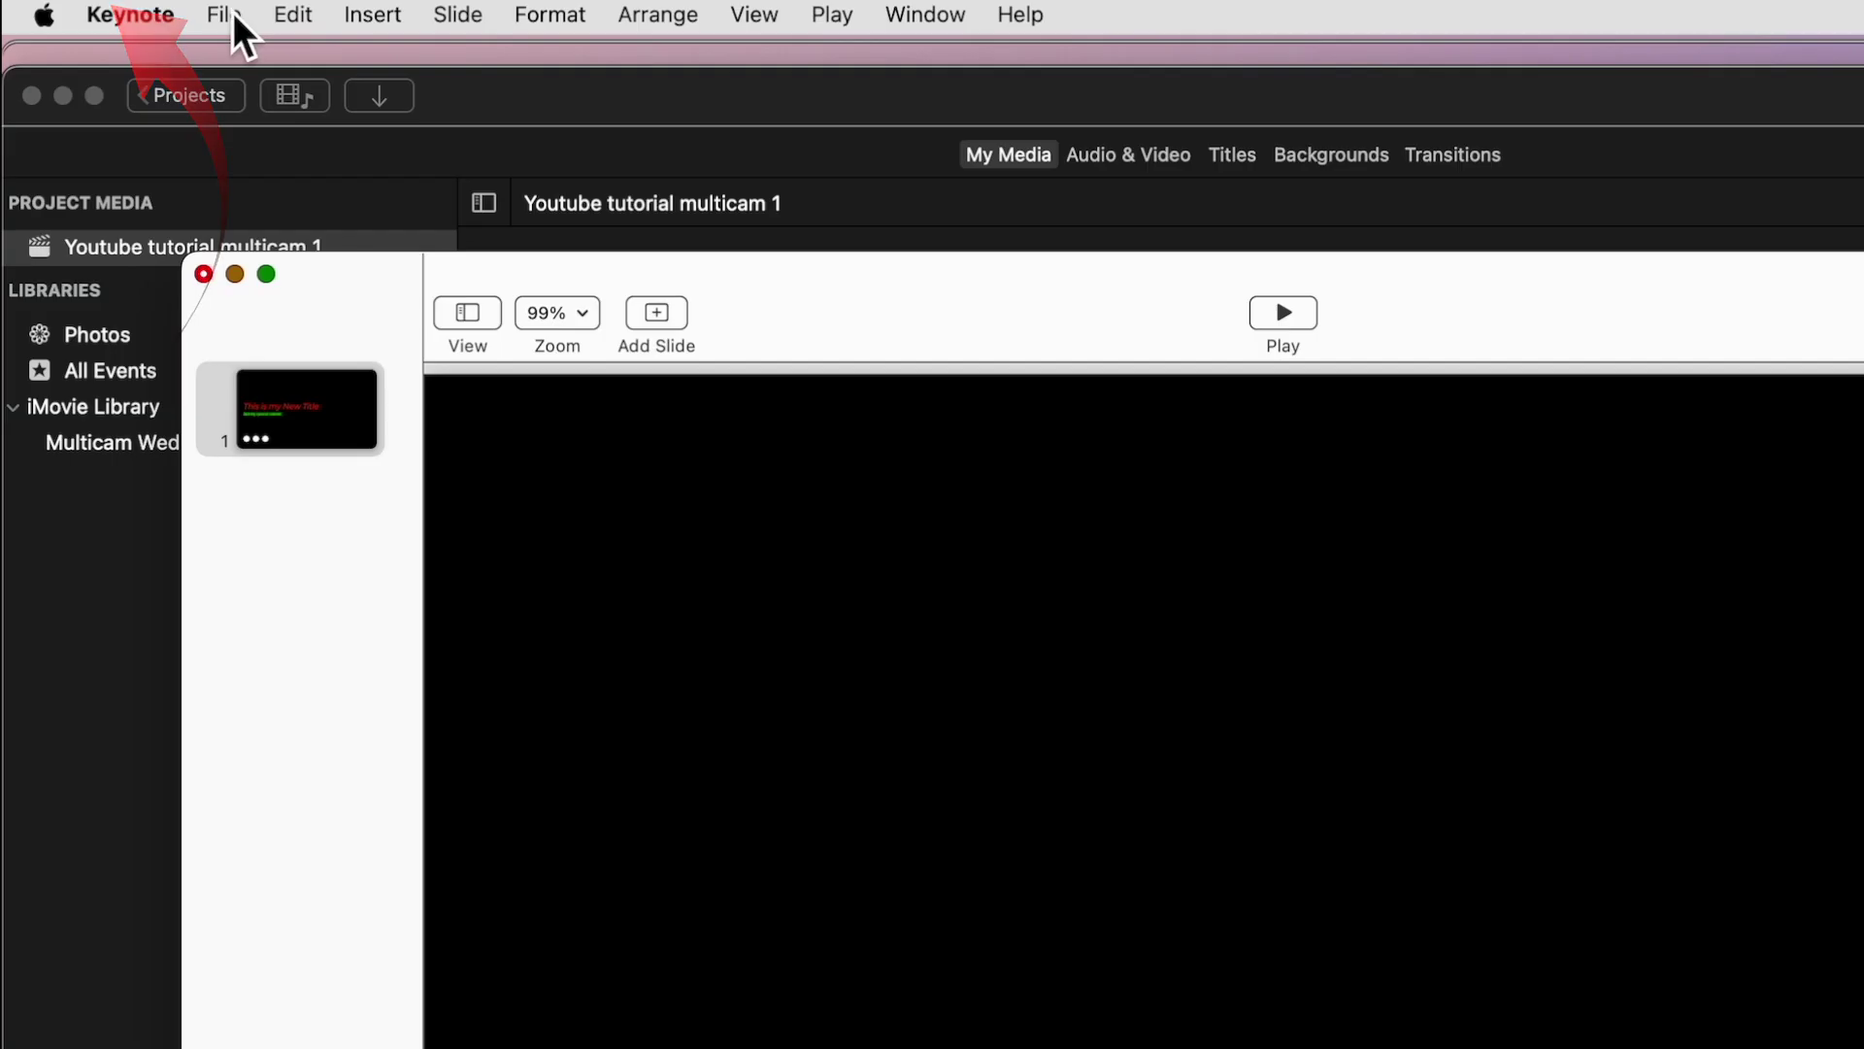
- Start a Self-Playing movie export with 0.1 s slide and build timings
left_click(106, 6)
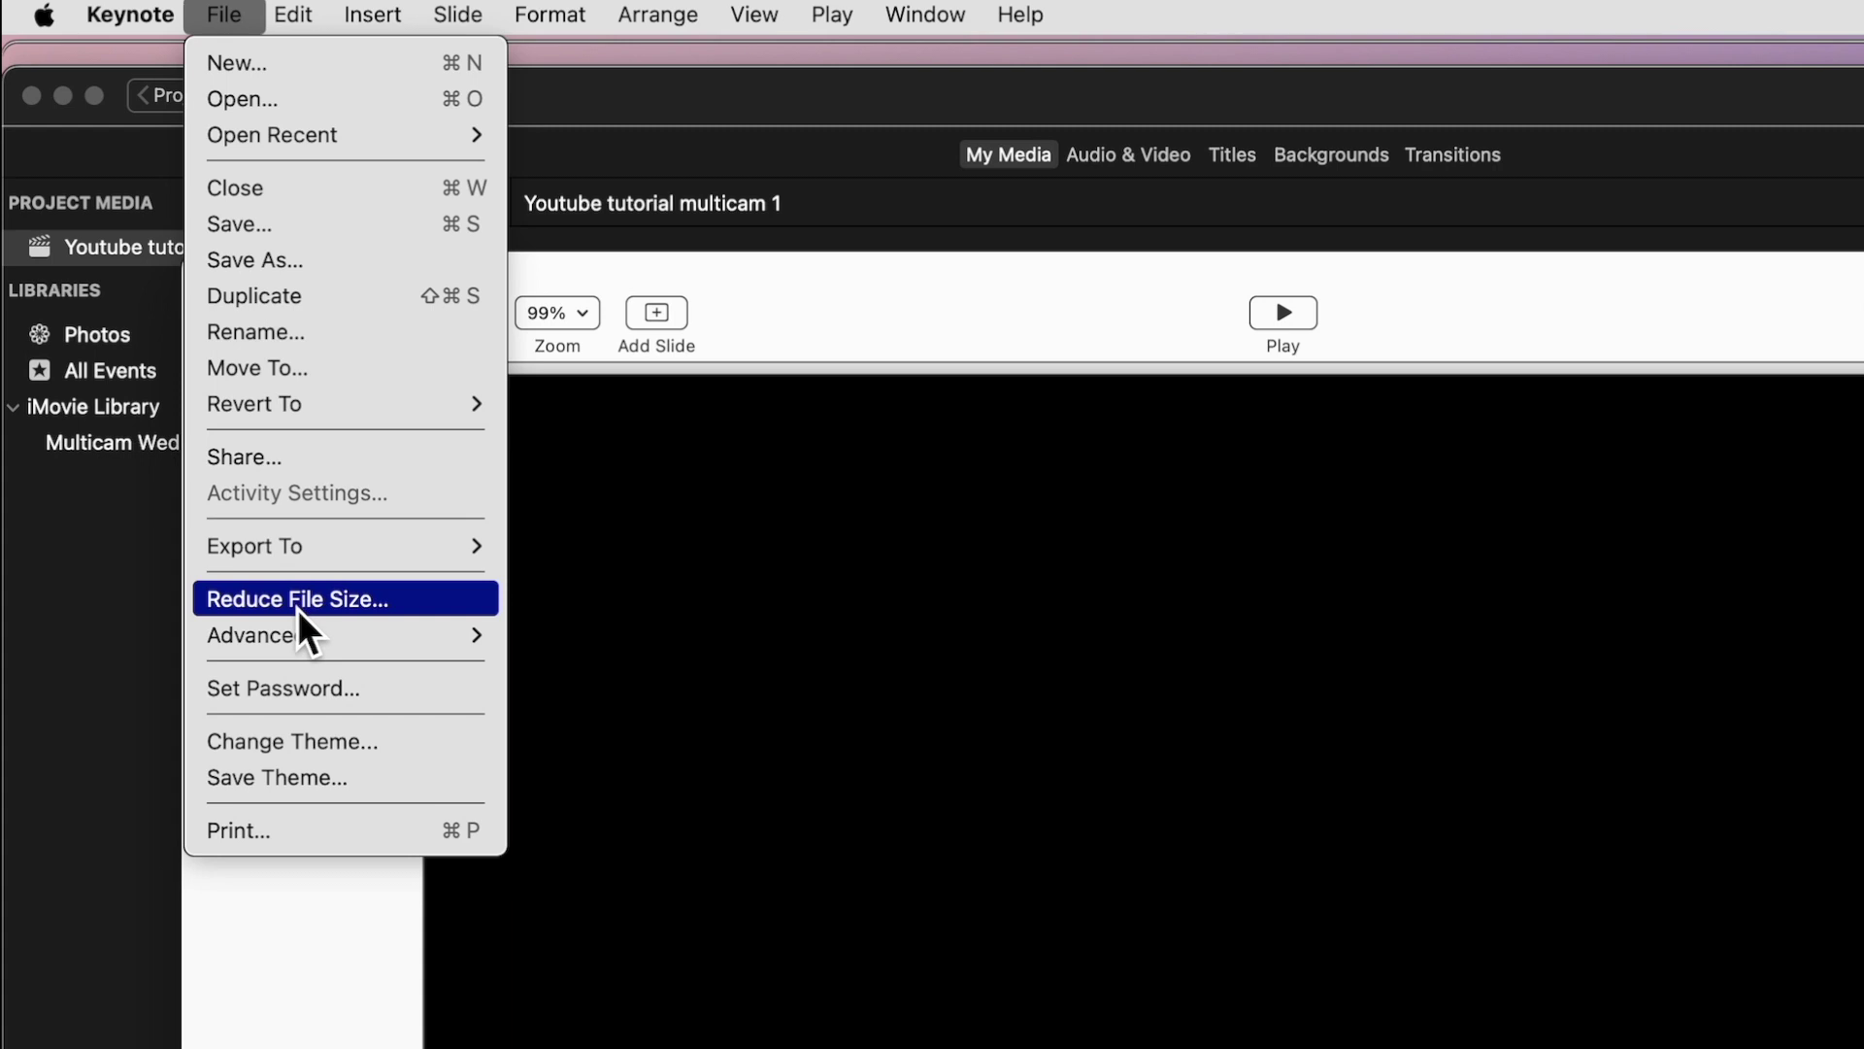
mouse_move(295, 546)
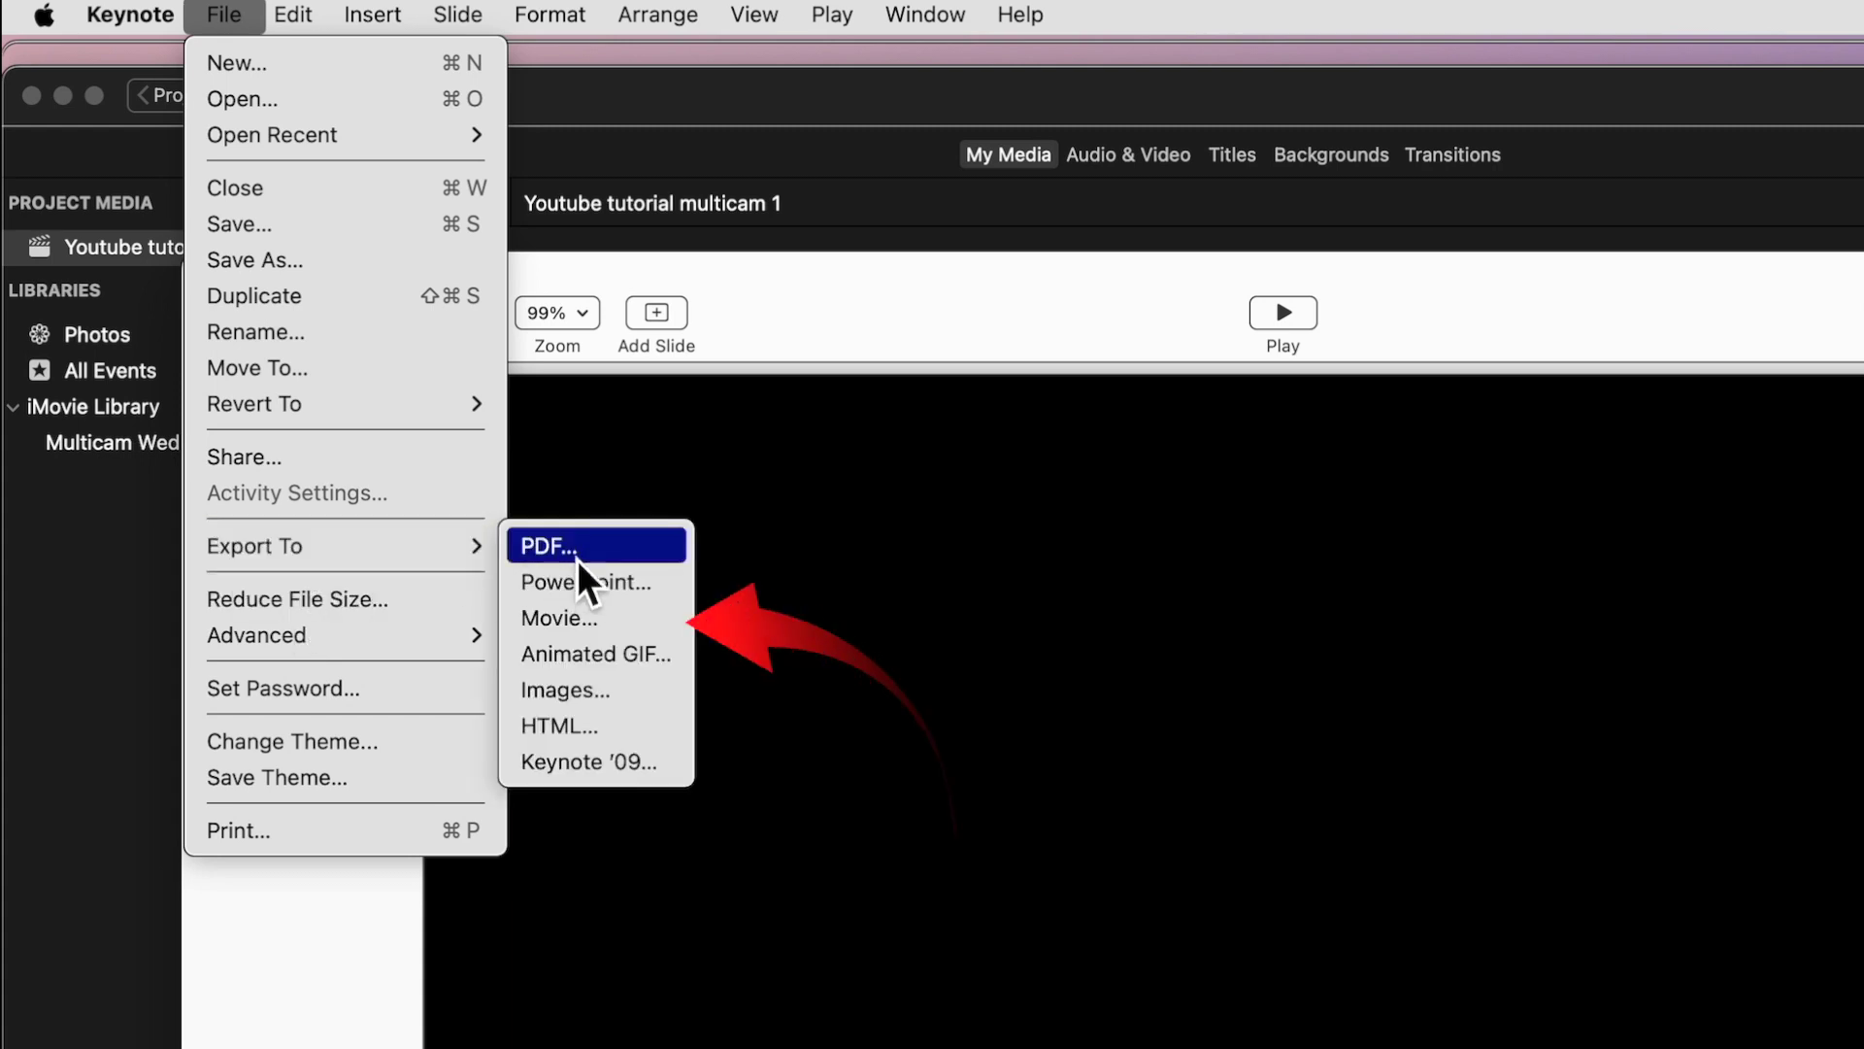
left_click(600, 612)
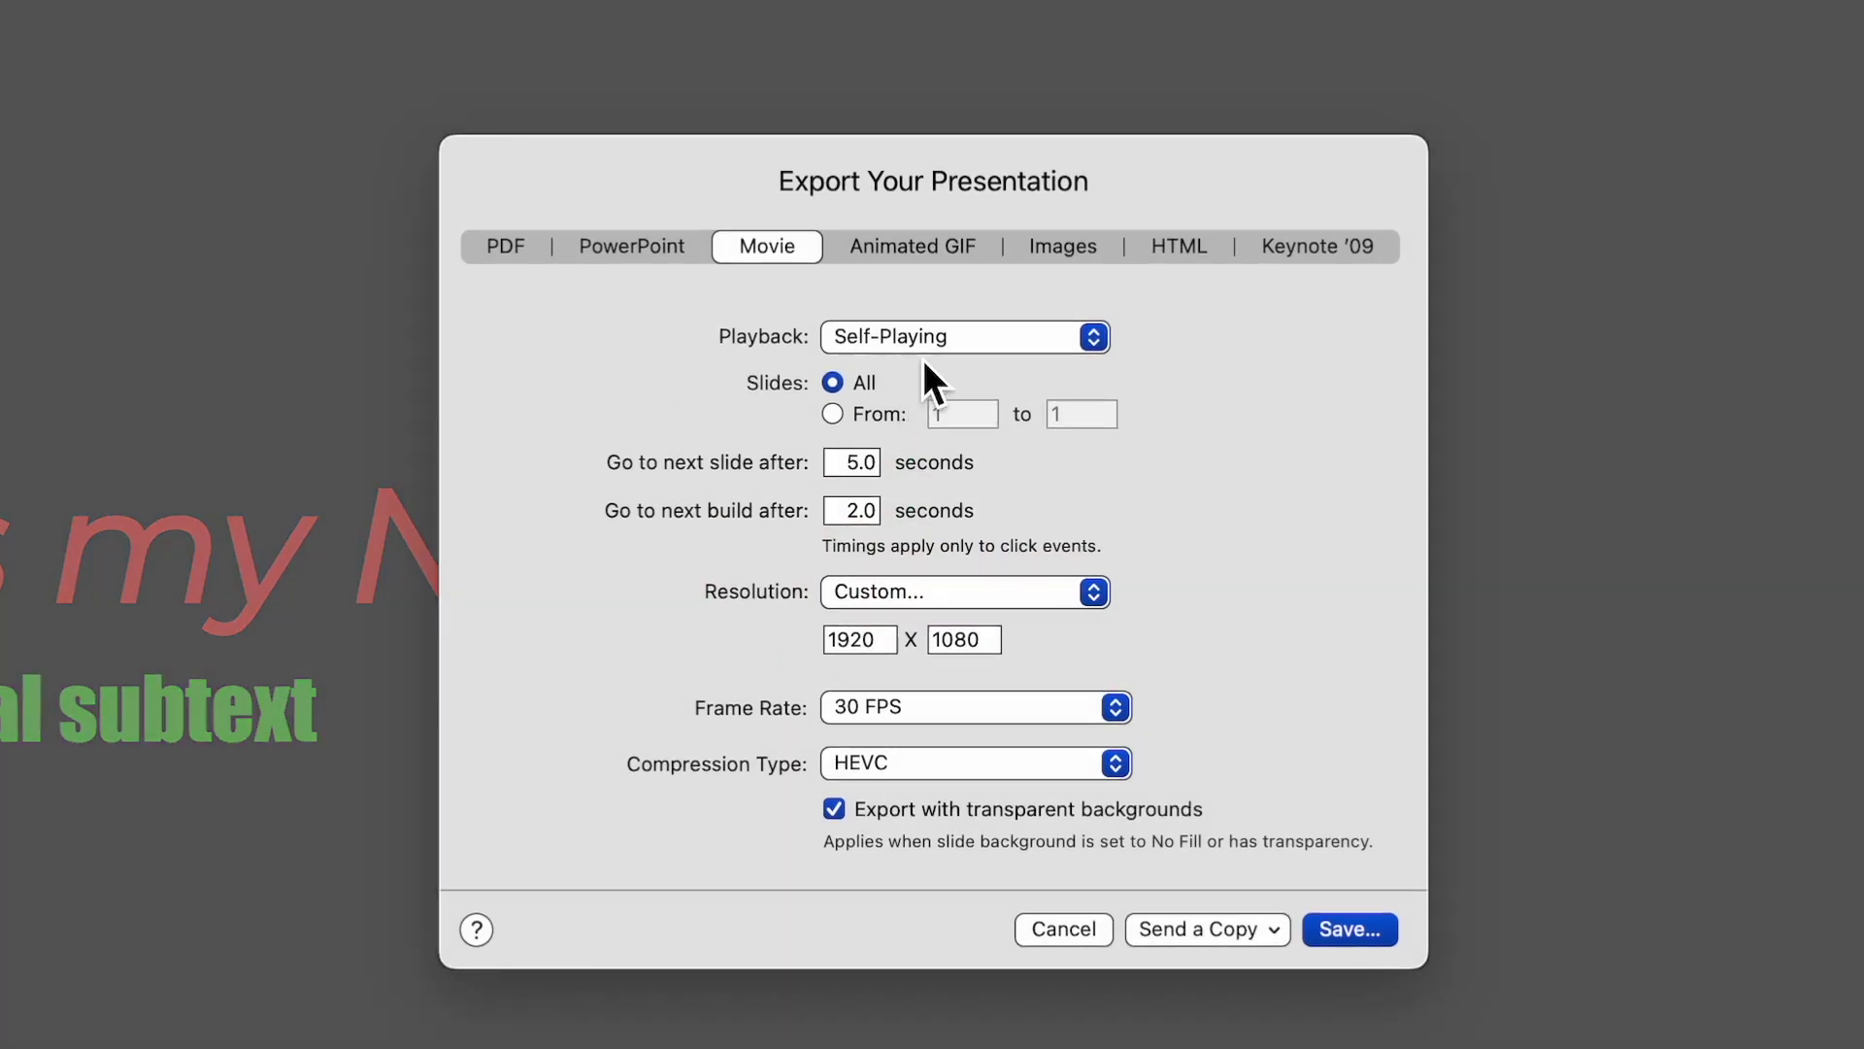
left_click(1099, 340)
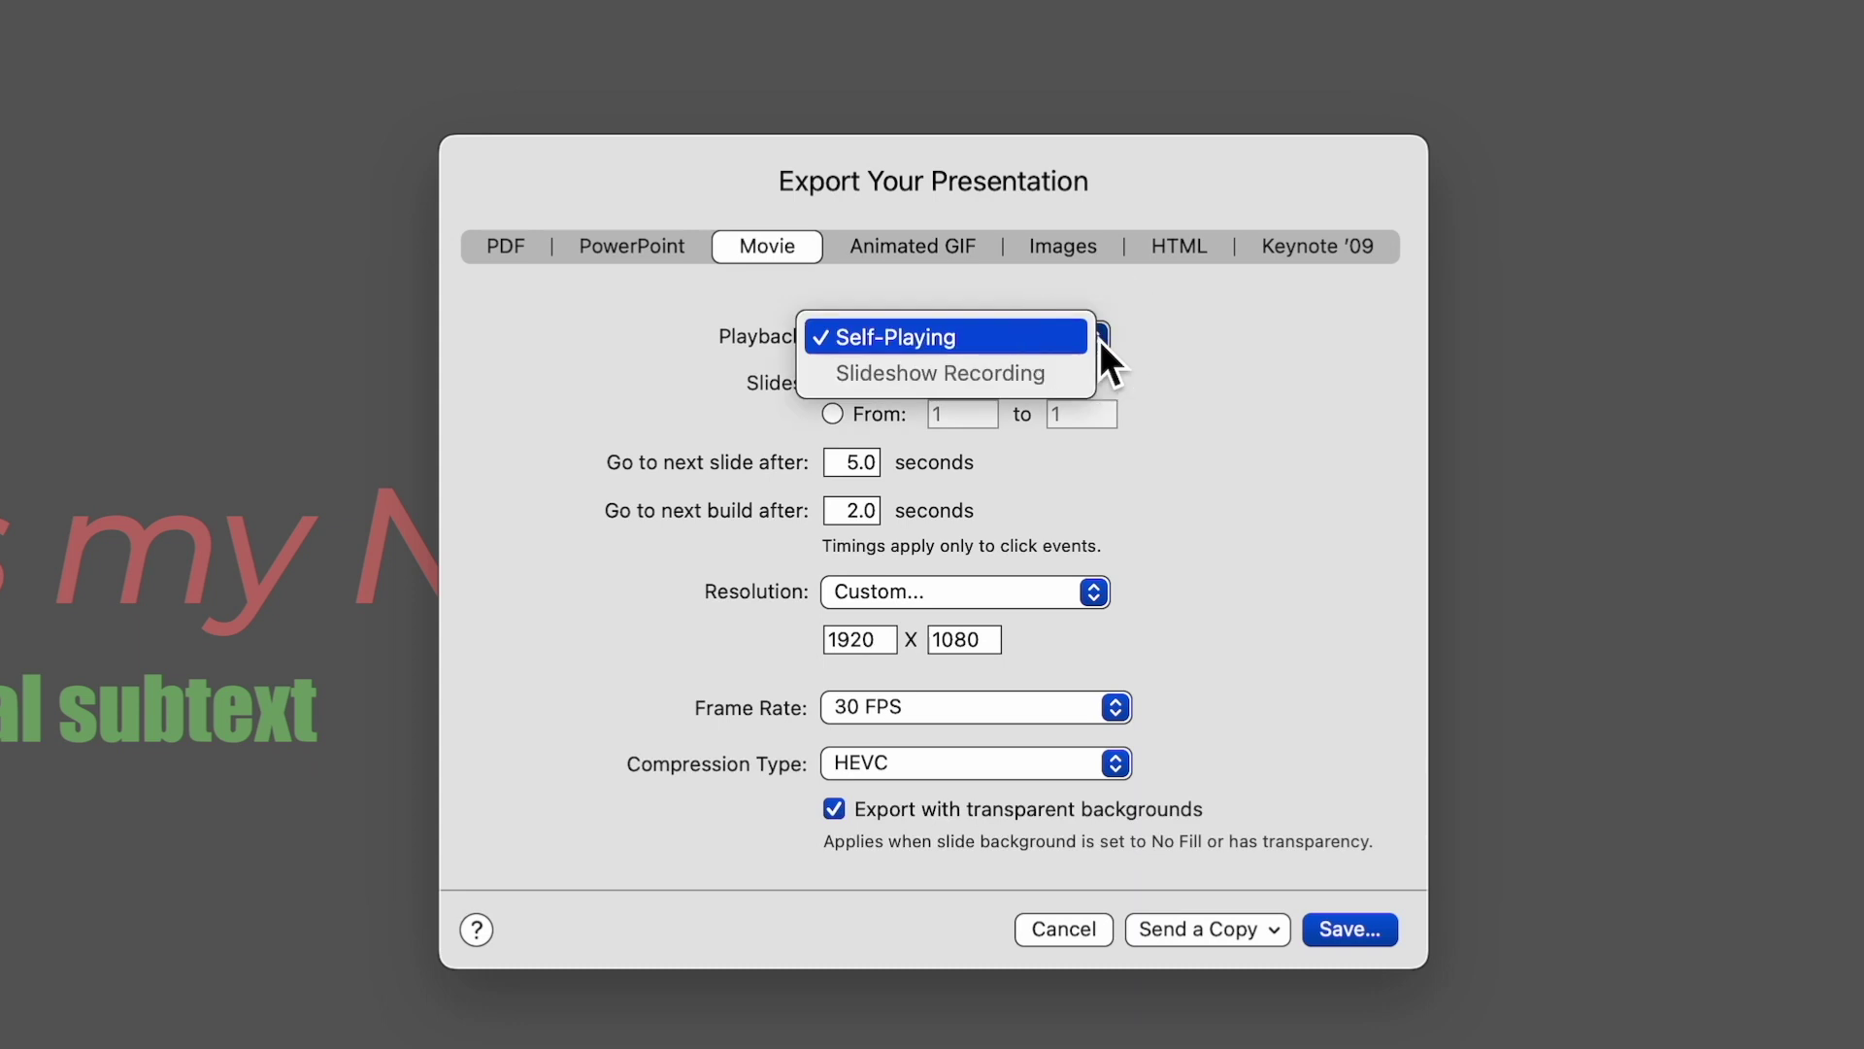
left_click(1099, 340)
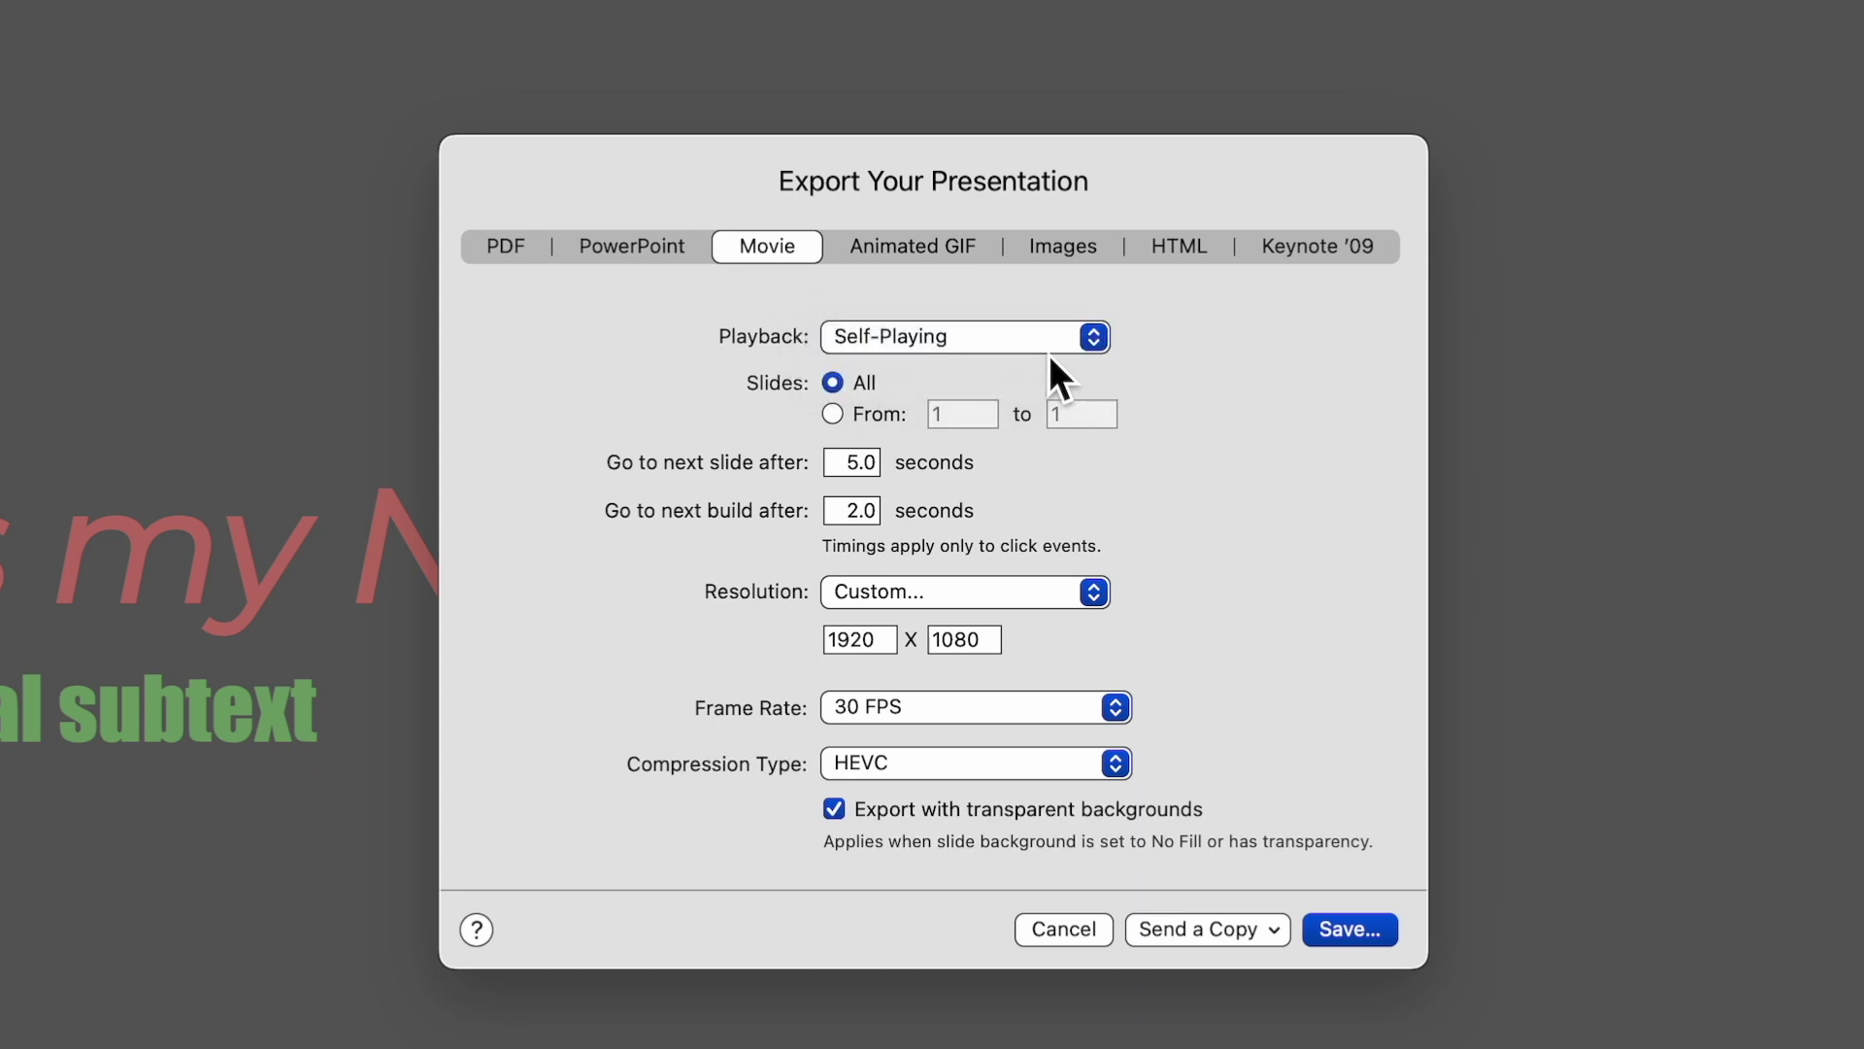
double_click(841, 463)
type("0")
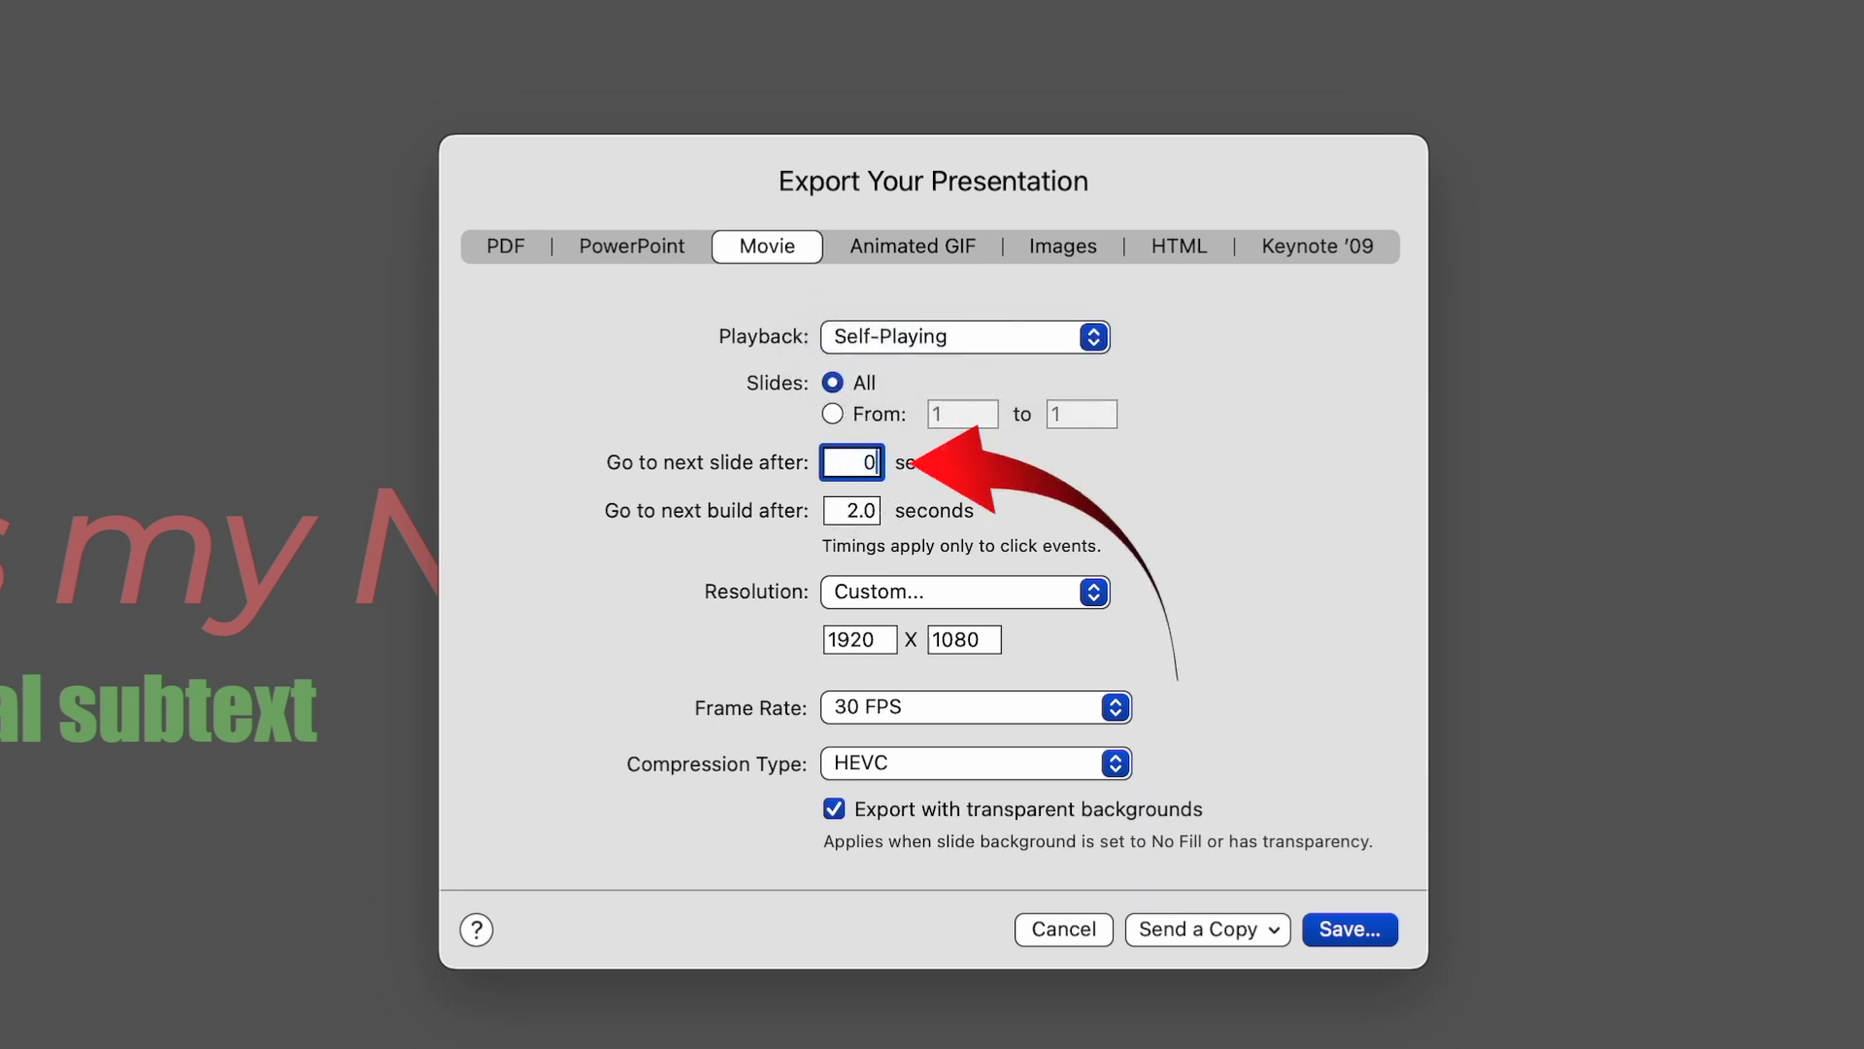
type(".1")
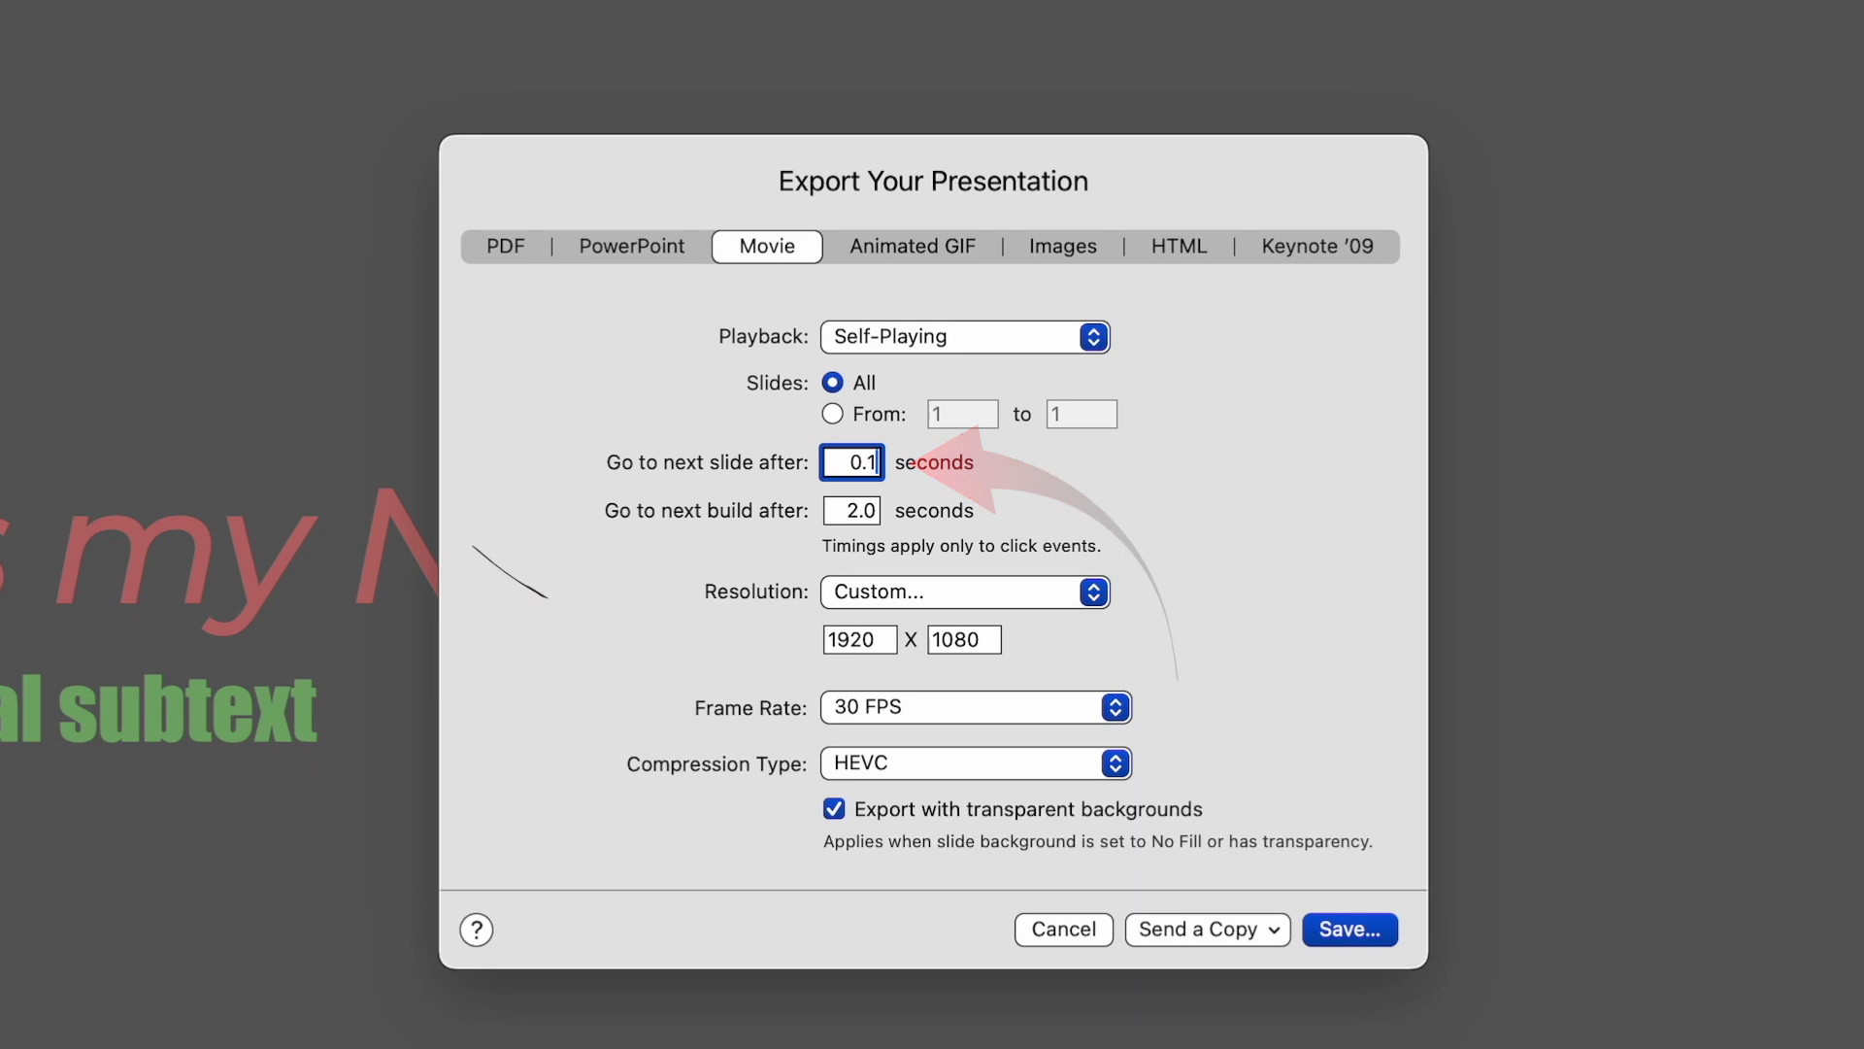
double_click(837, 511)
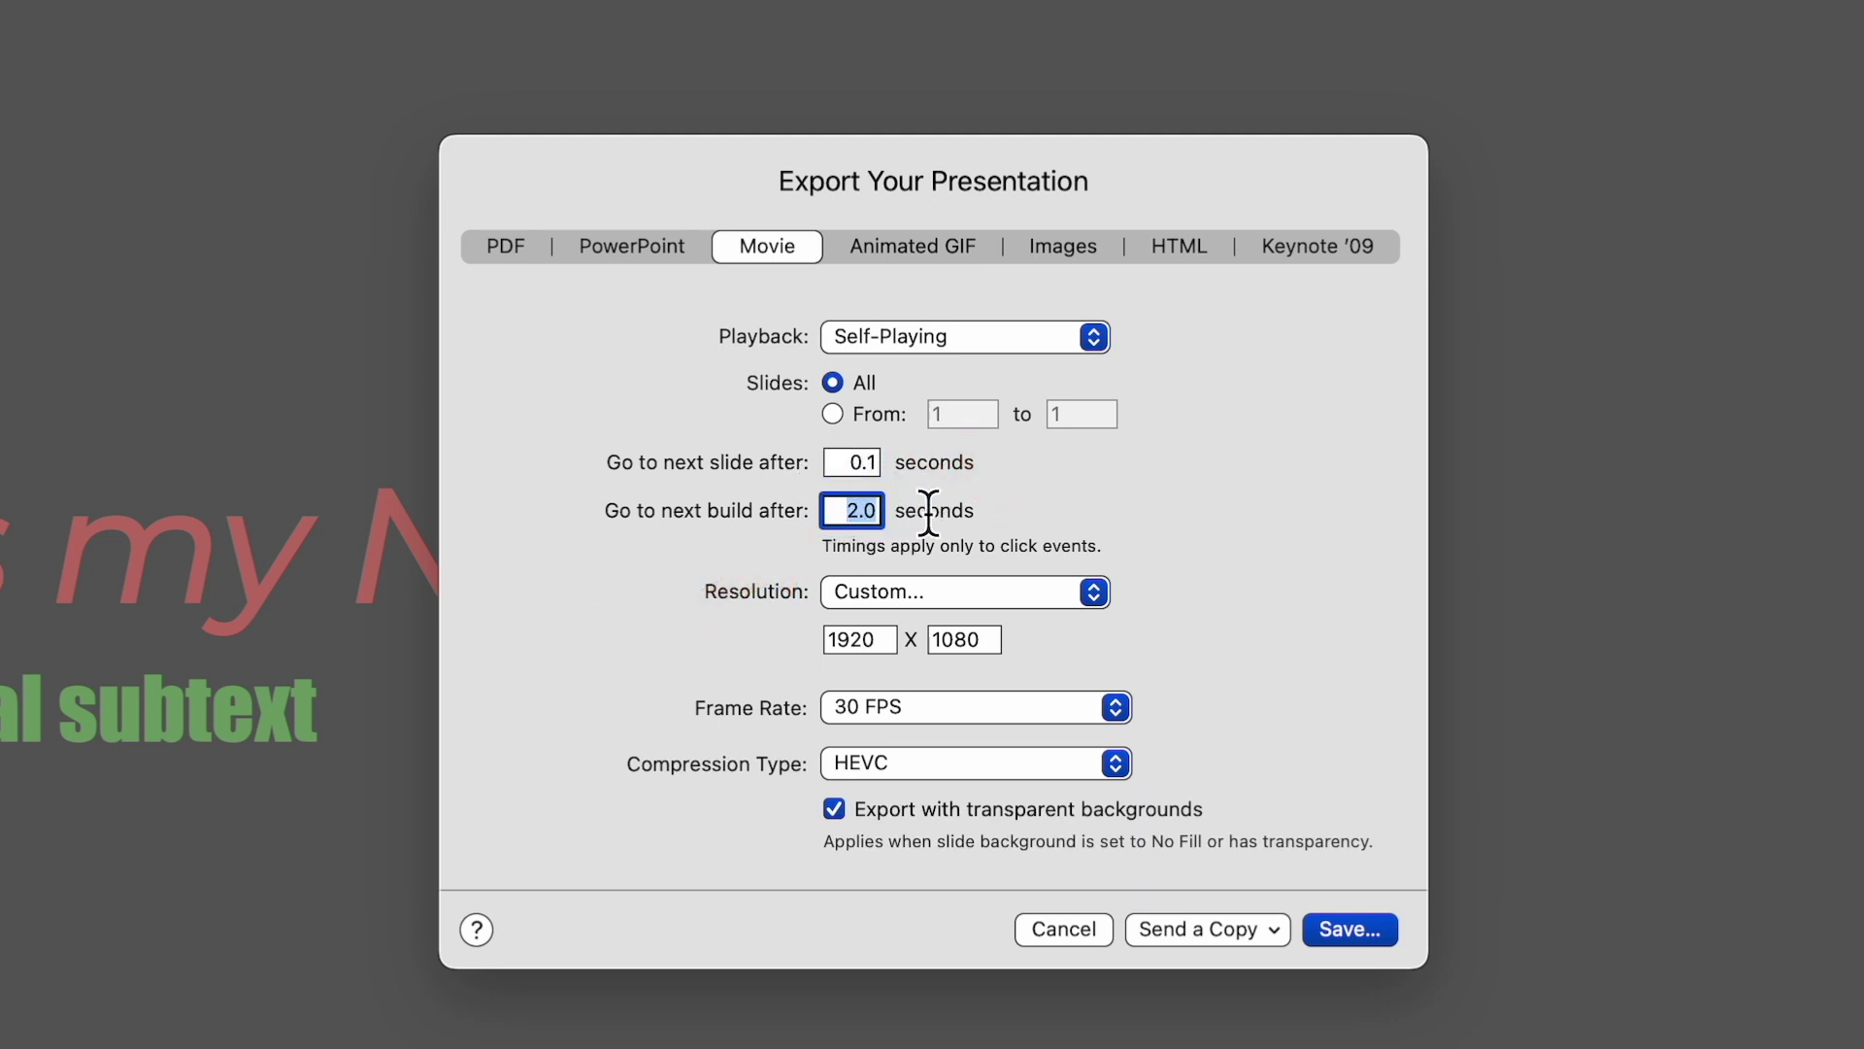
type("0.1")
- Set the export compression to HEVC and continue to the save dialog
left_click(898, 769)
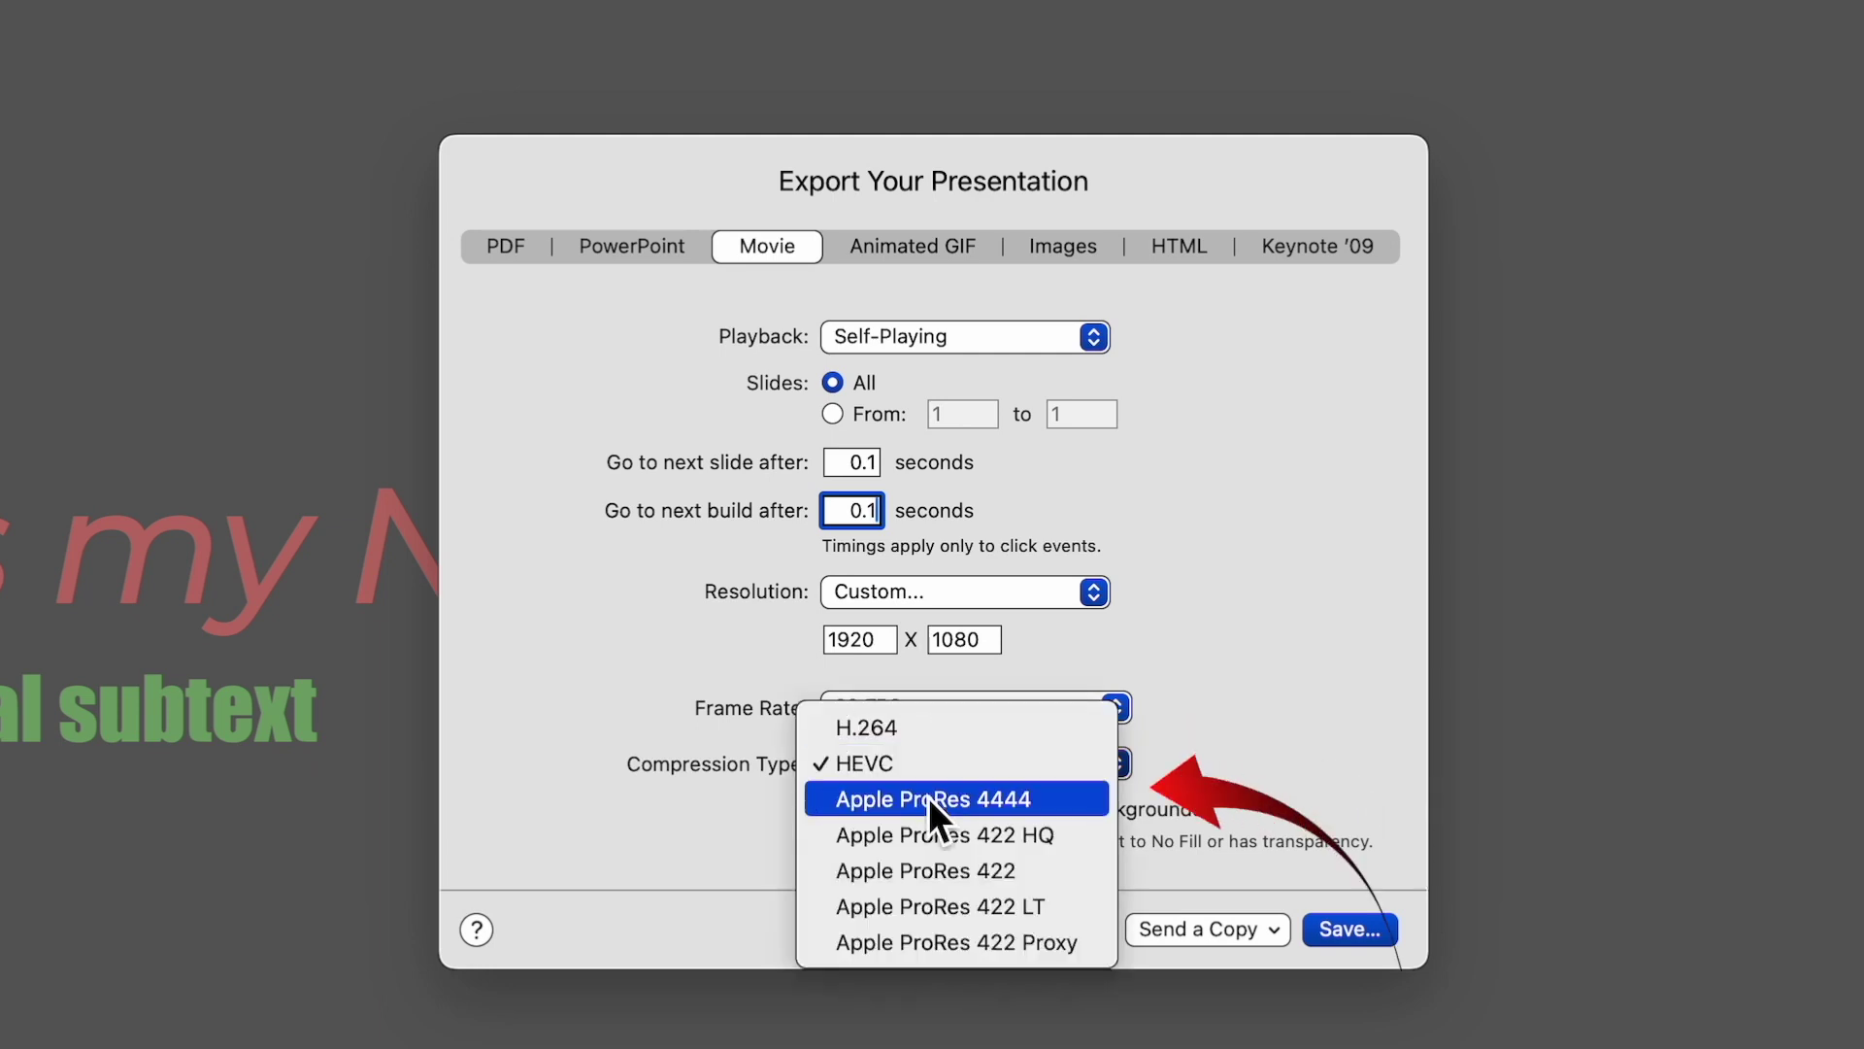
left_click(929, 799)
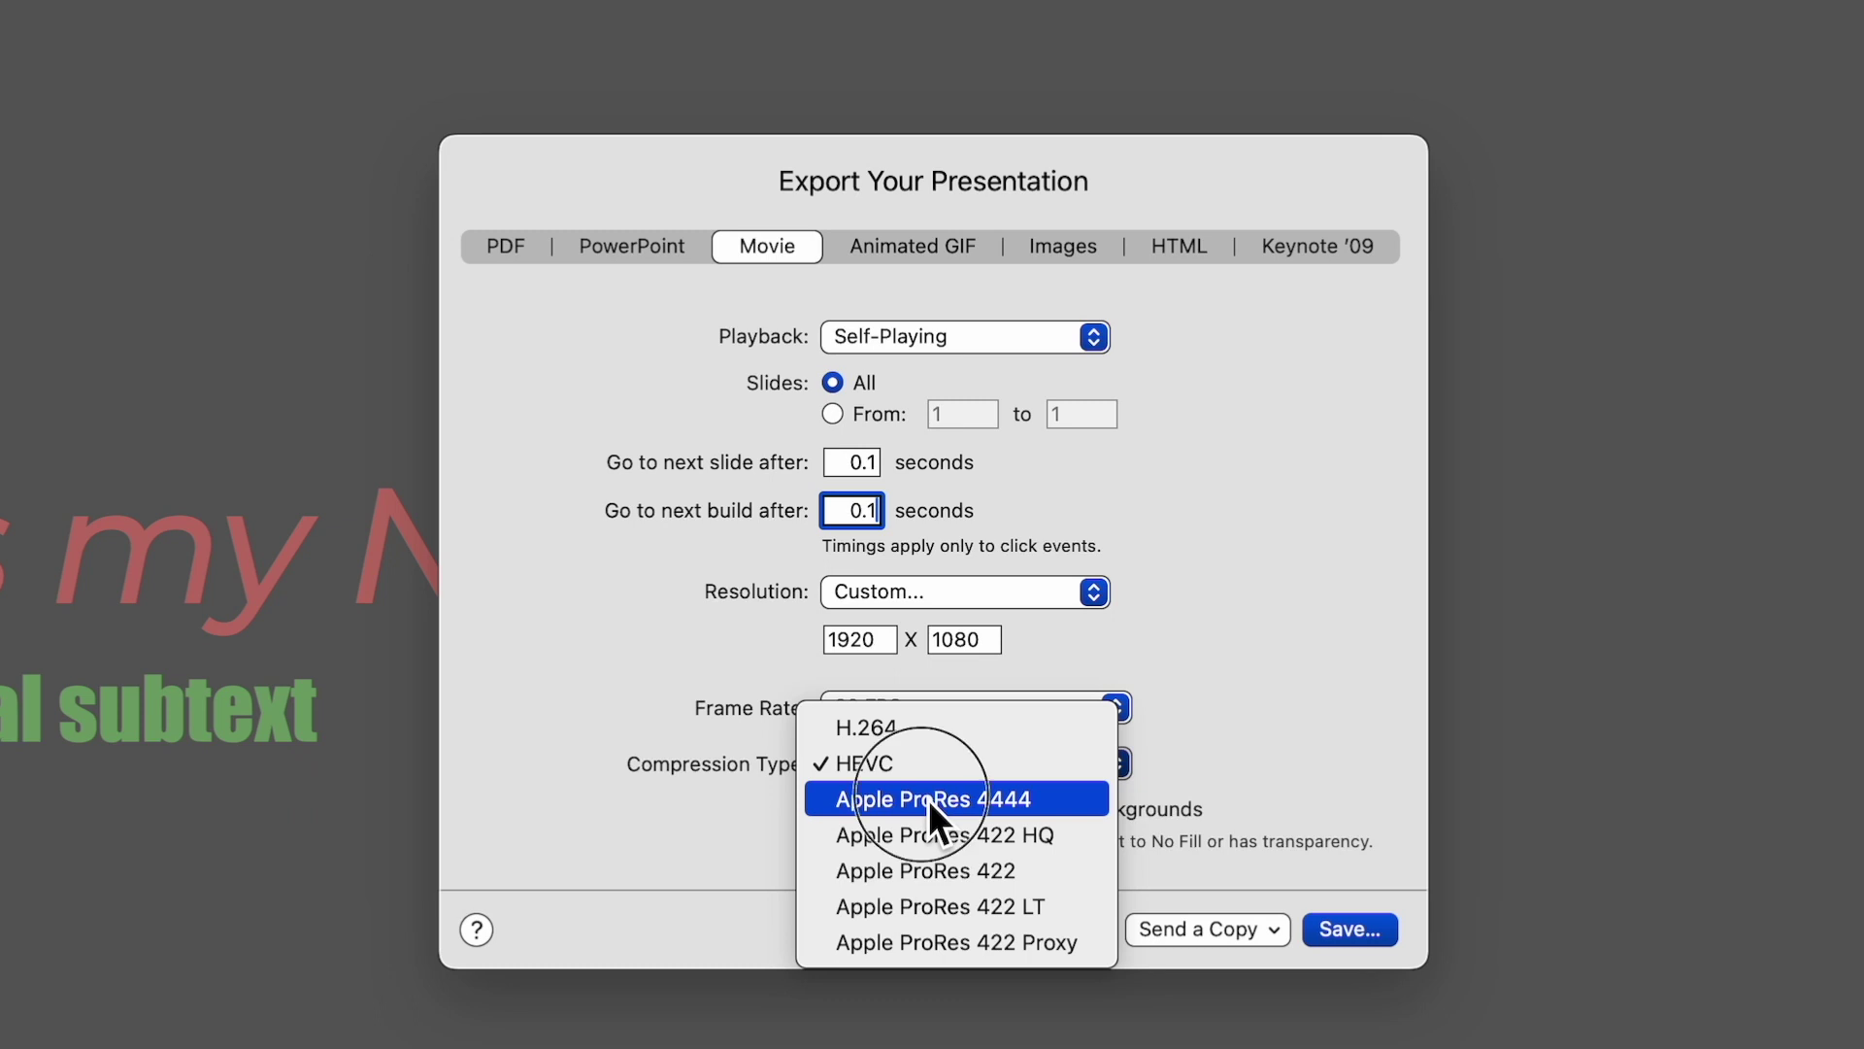
left_click(927, 761)
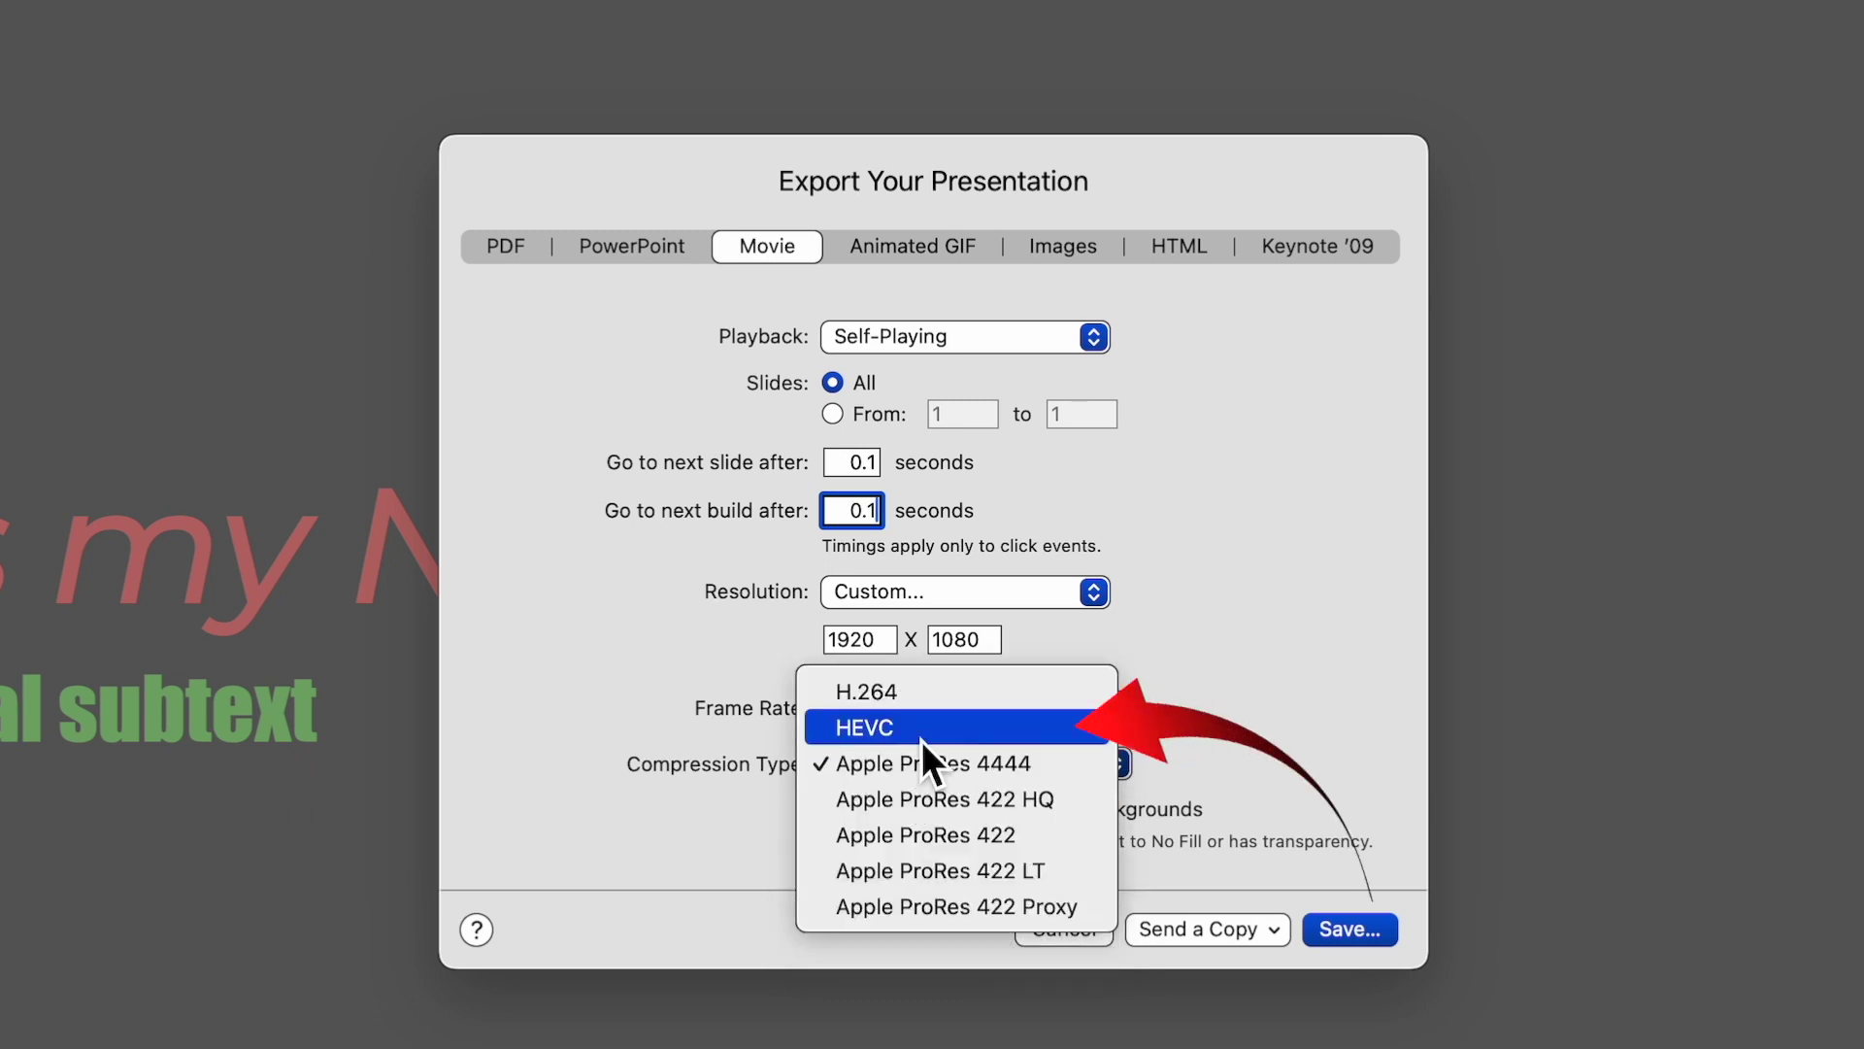
left_click(920, 737)
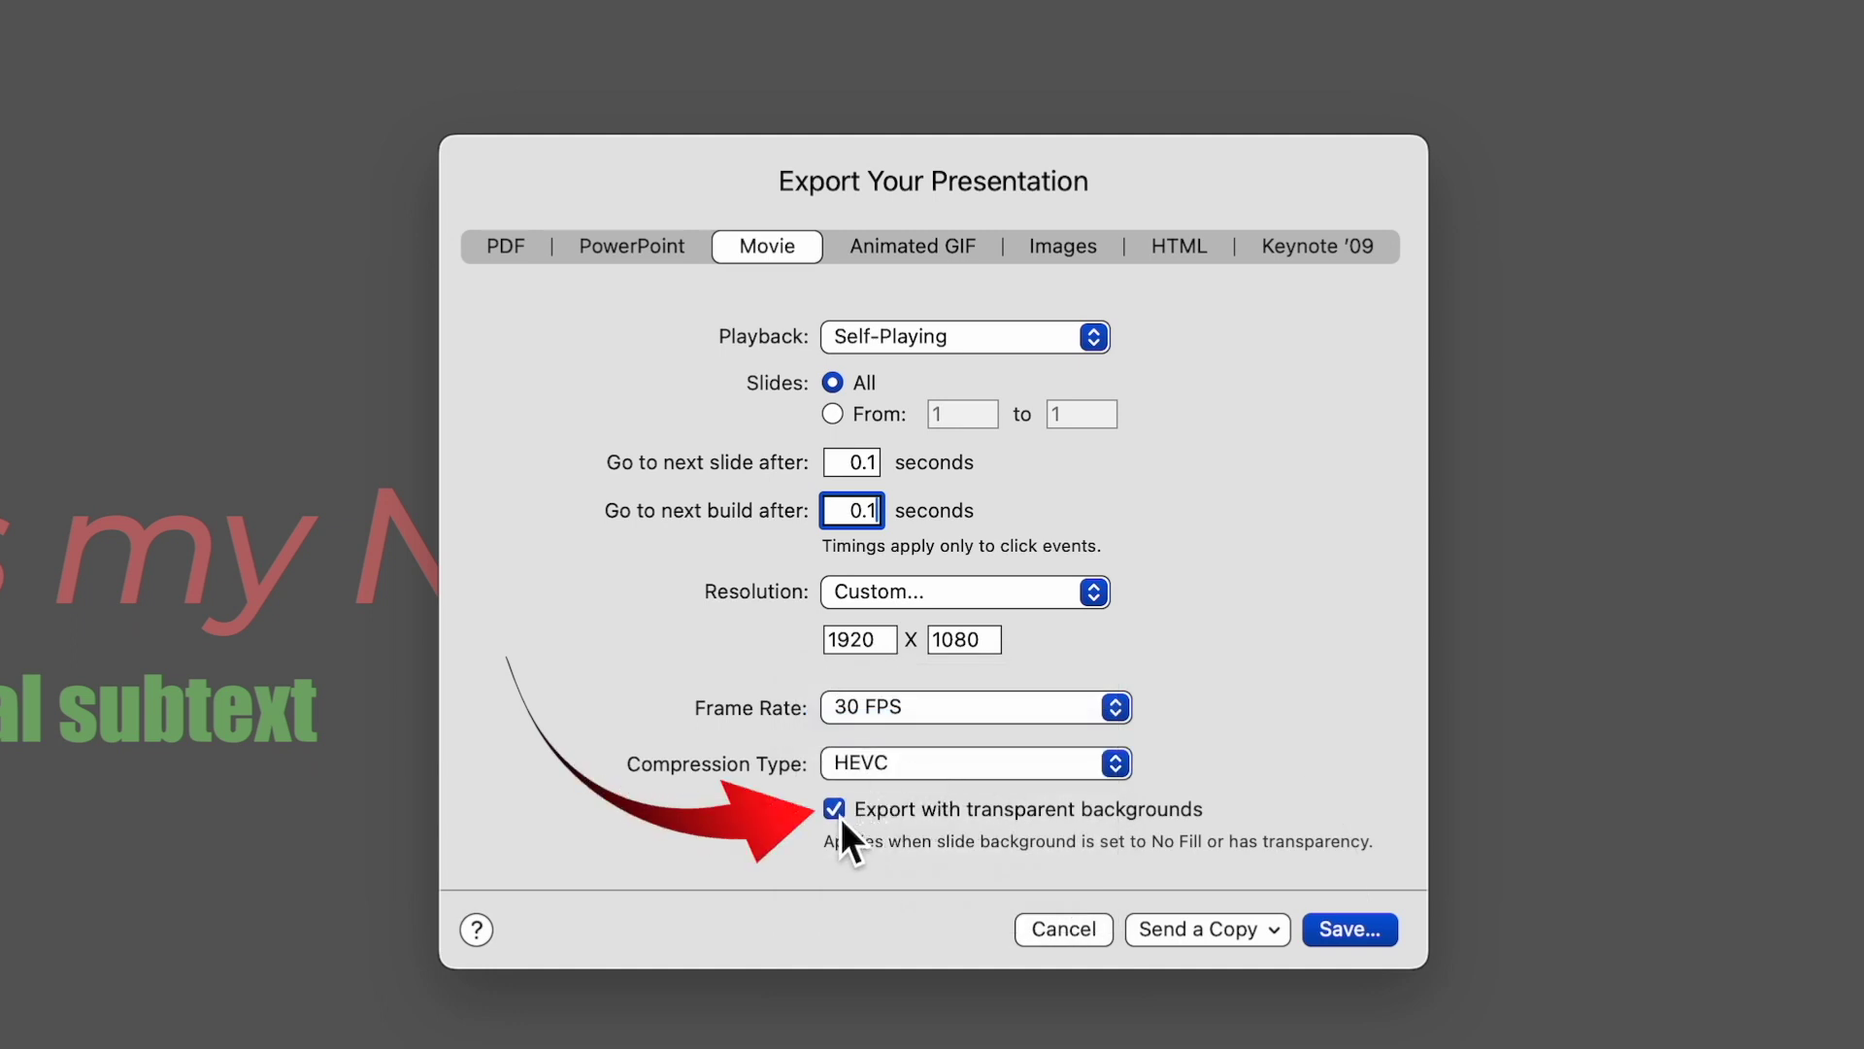
left_click(1369, 927)
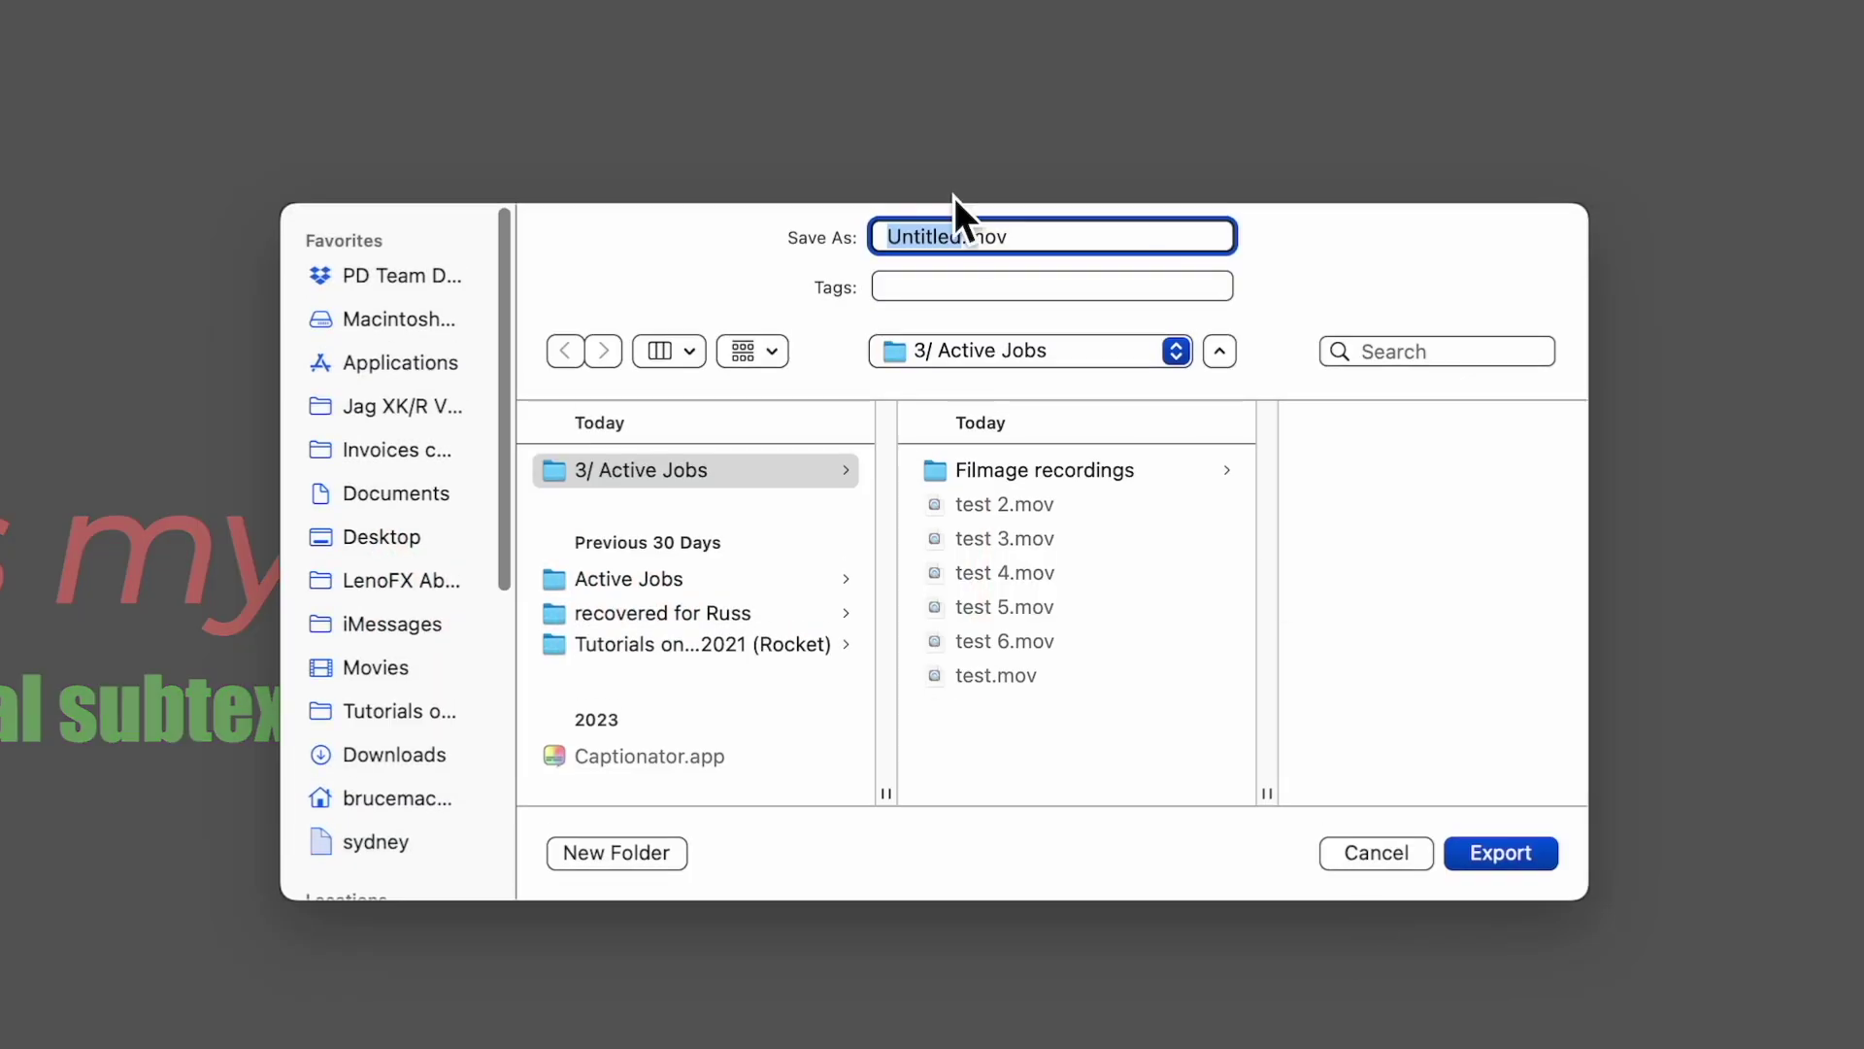
- Save the export as 'Emoy', then locate the movie on the Rocket drive in Finder
type("Emoy")
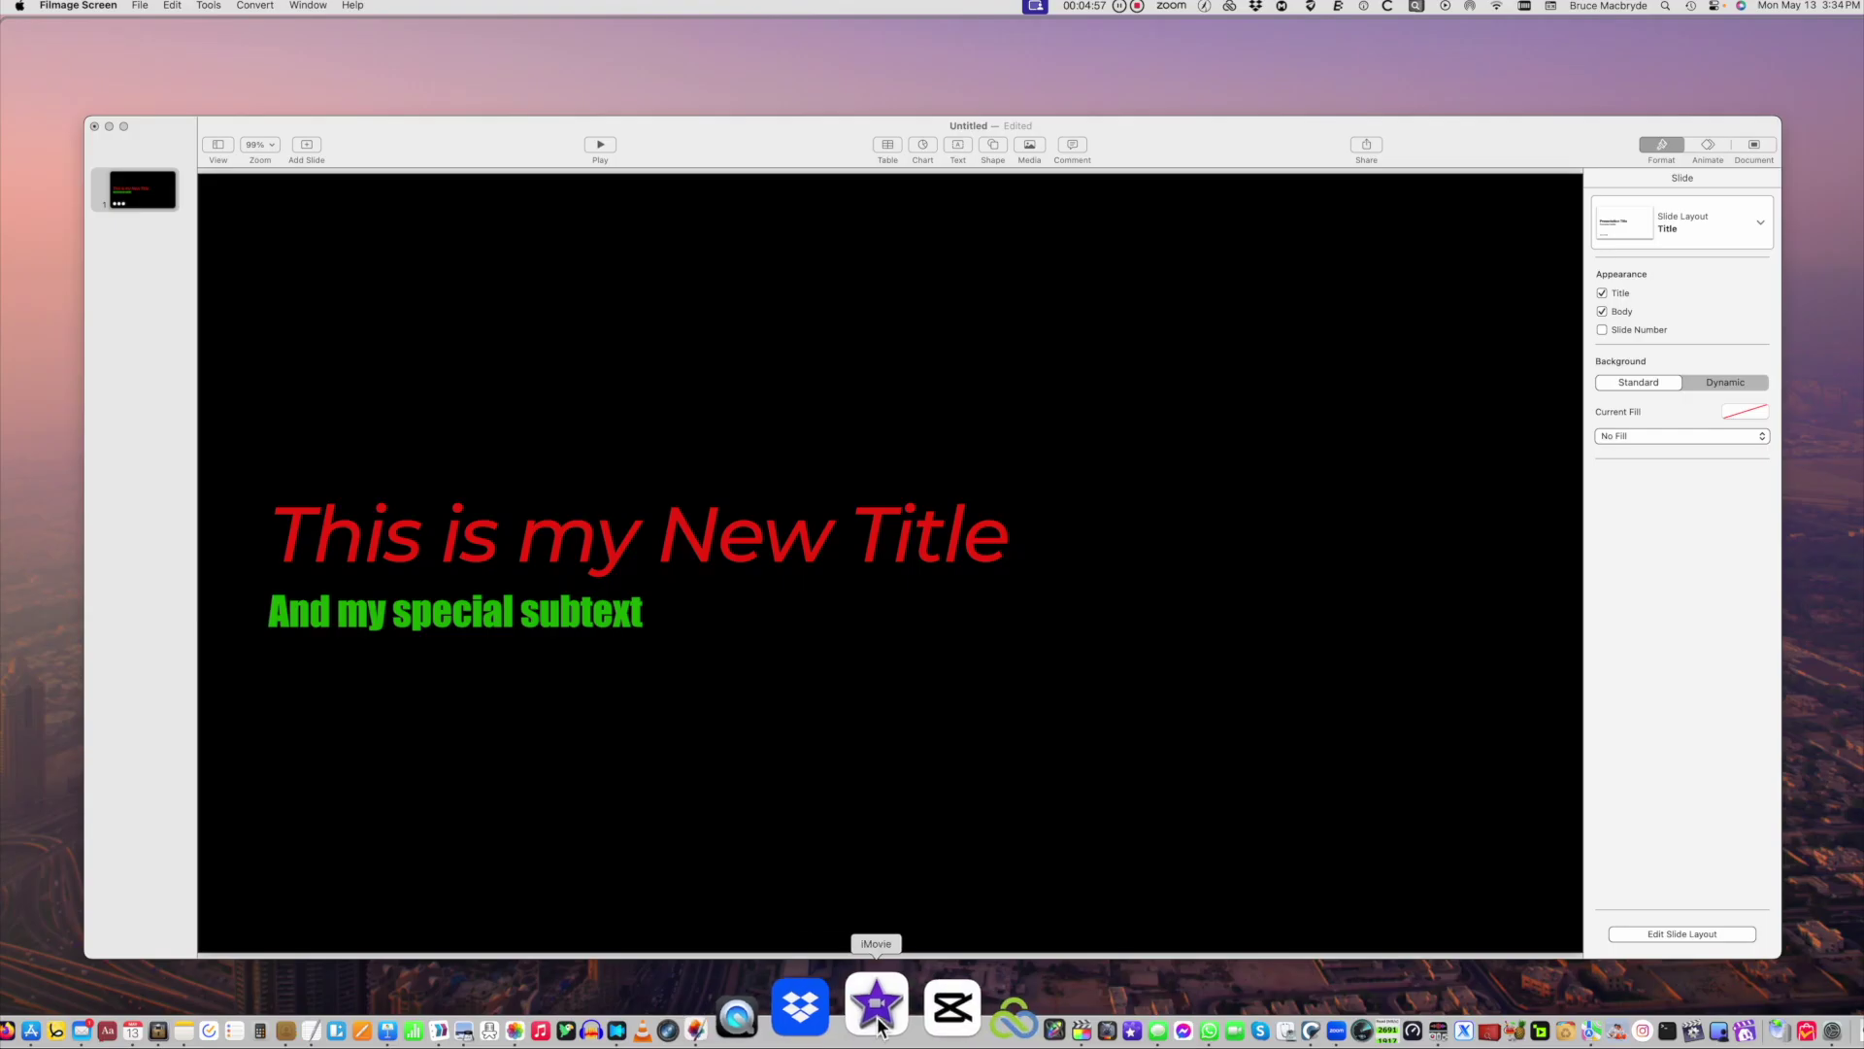
left_click(866, 1037)
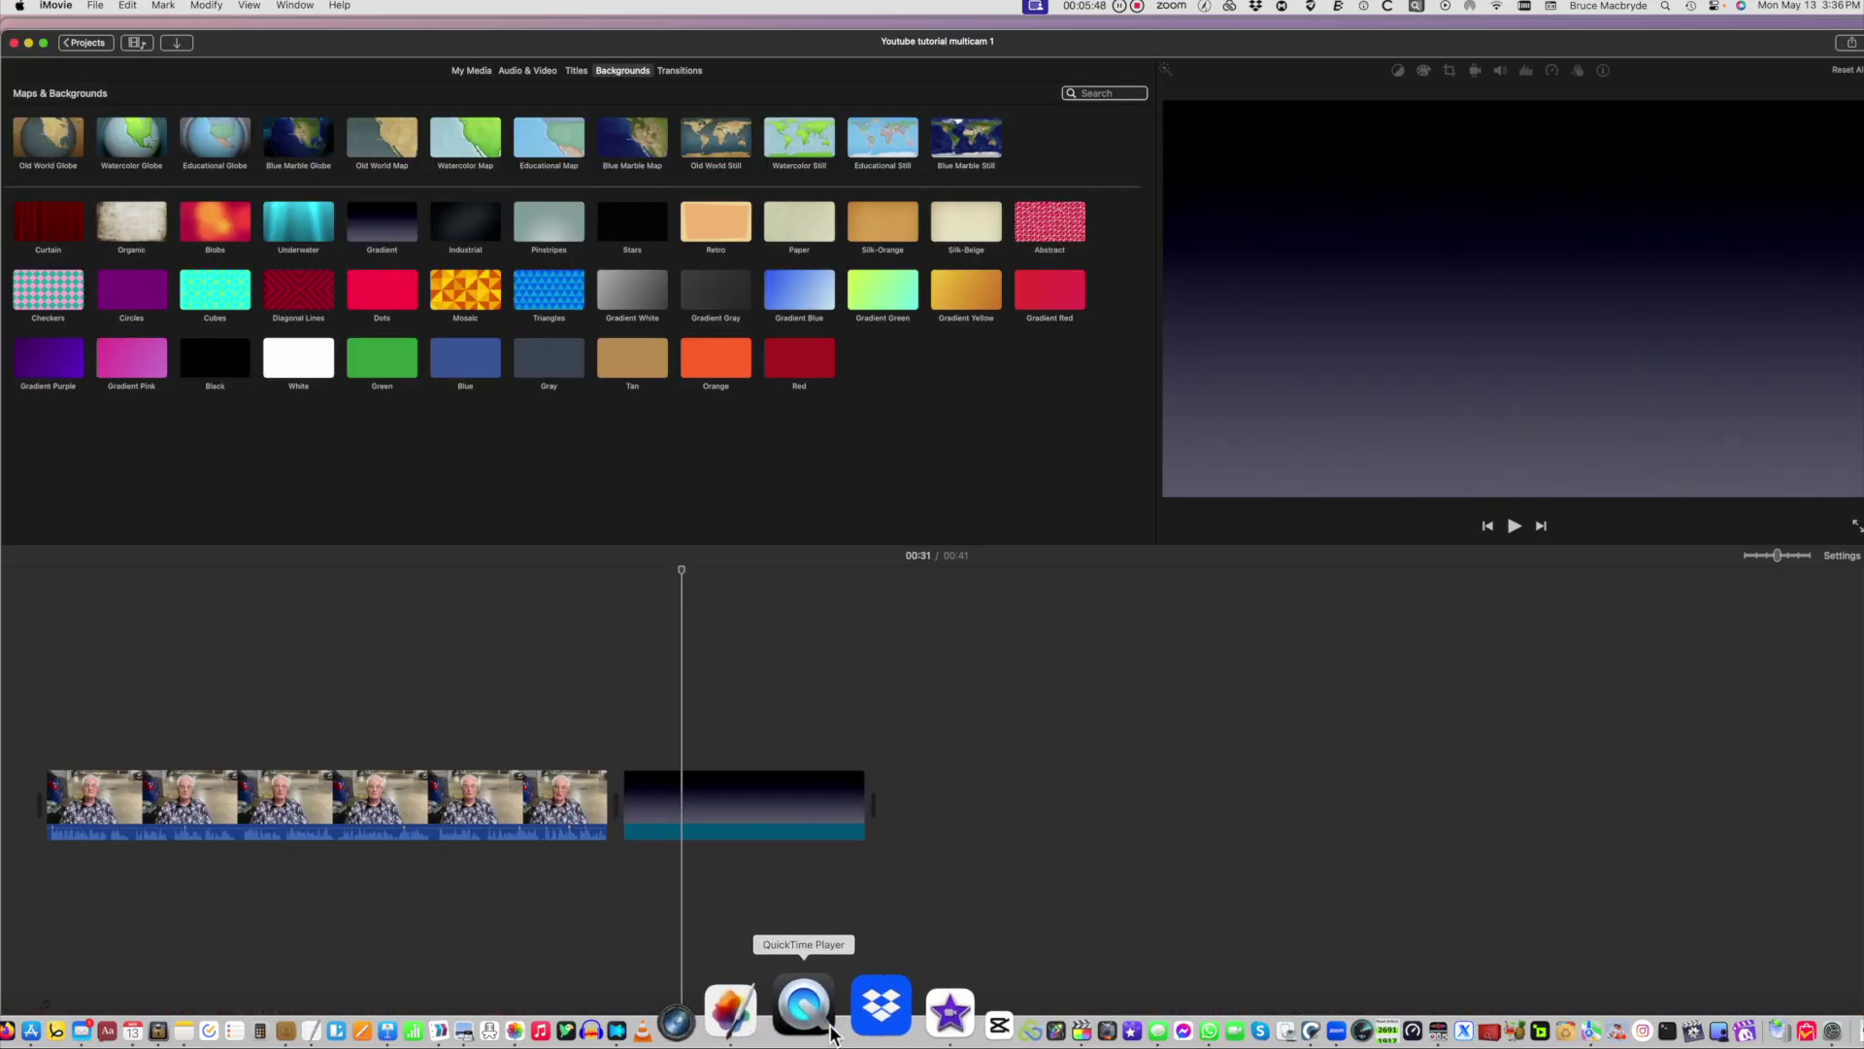
left_click(14, 1005)
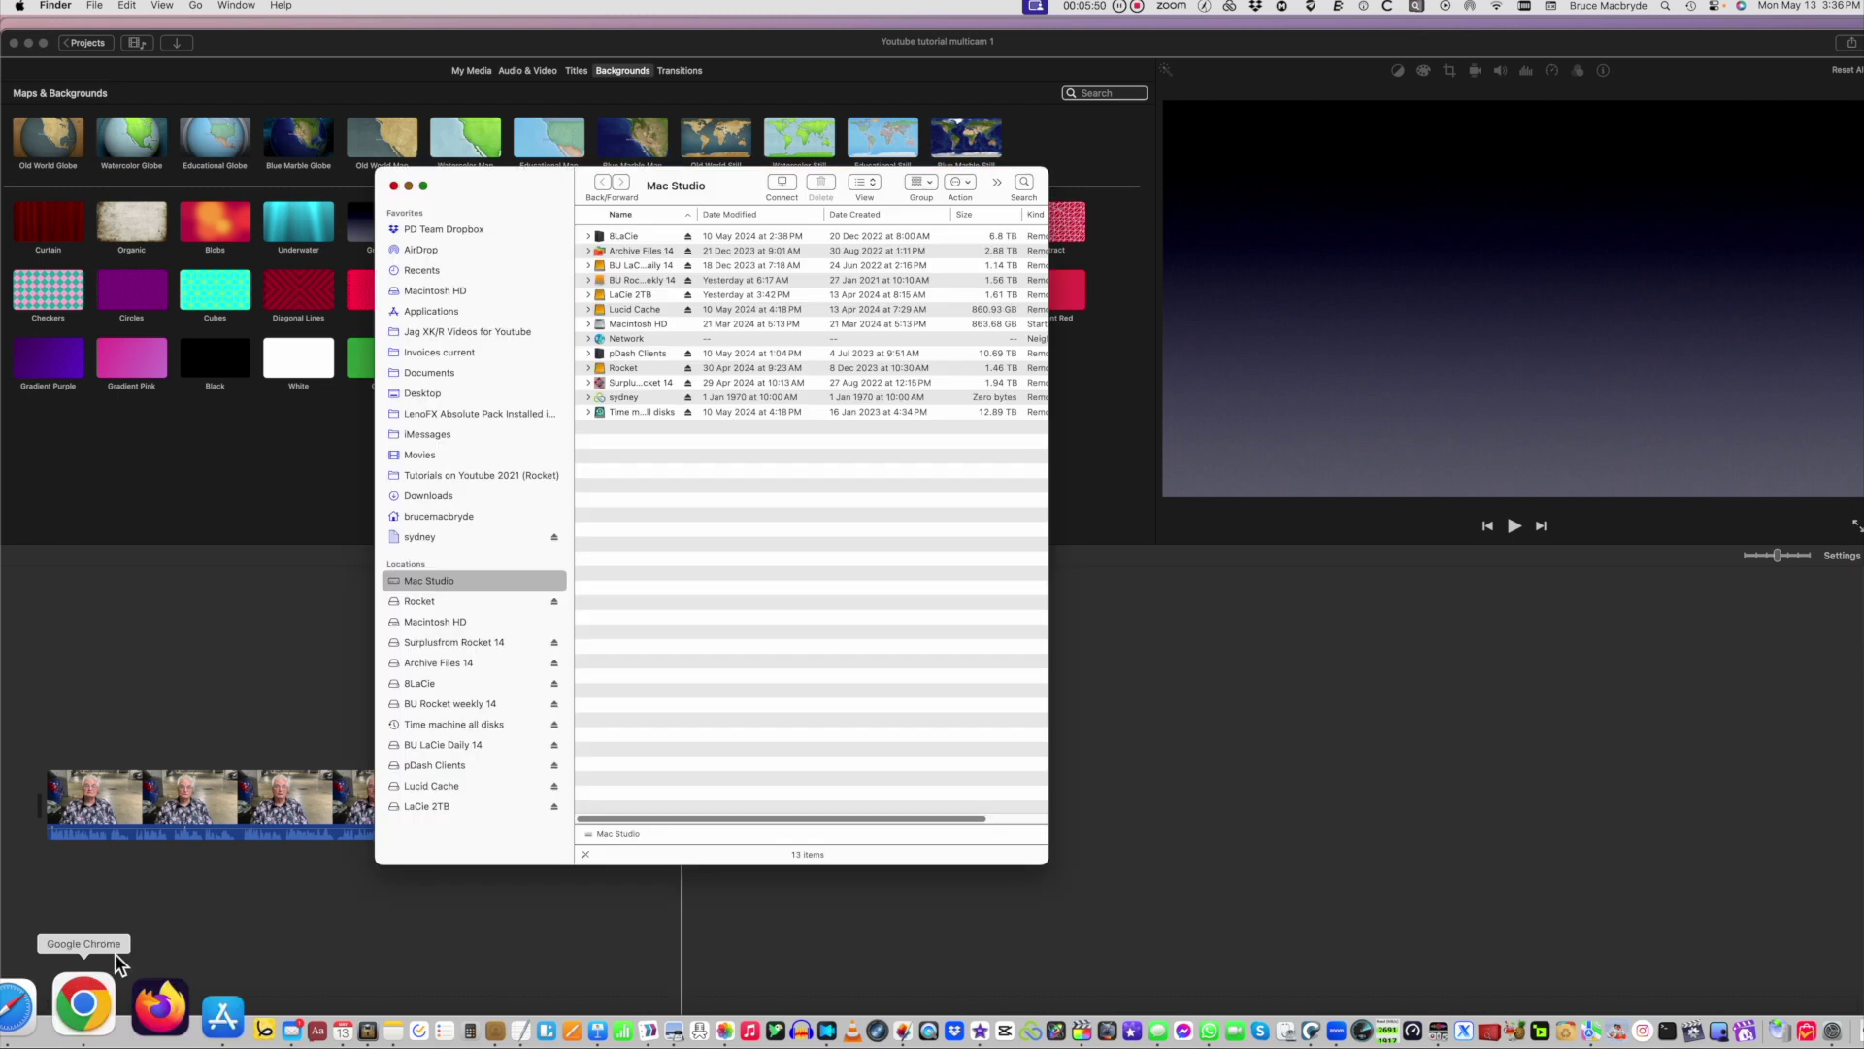
left_click(420, 601)
- Add the exported title movie to the iMovie timeline above the Gradient clip and play it
left_click_drag(642, 251, 212, 662)
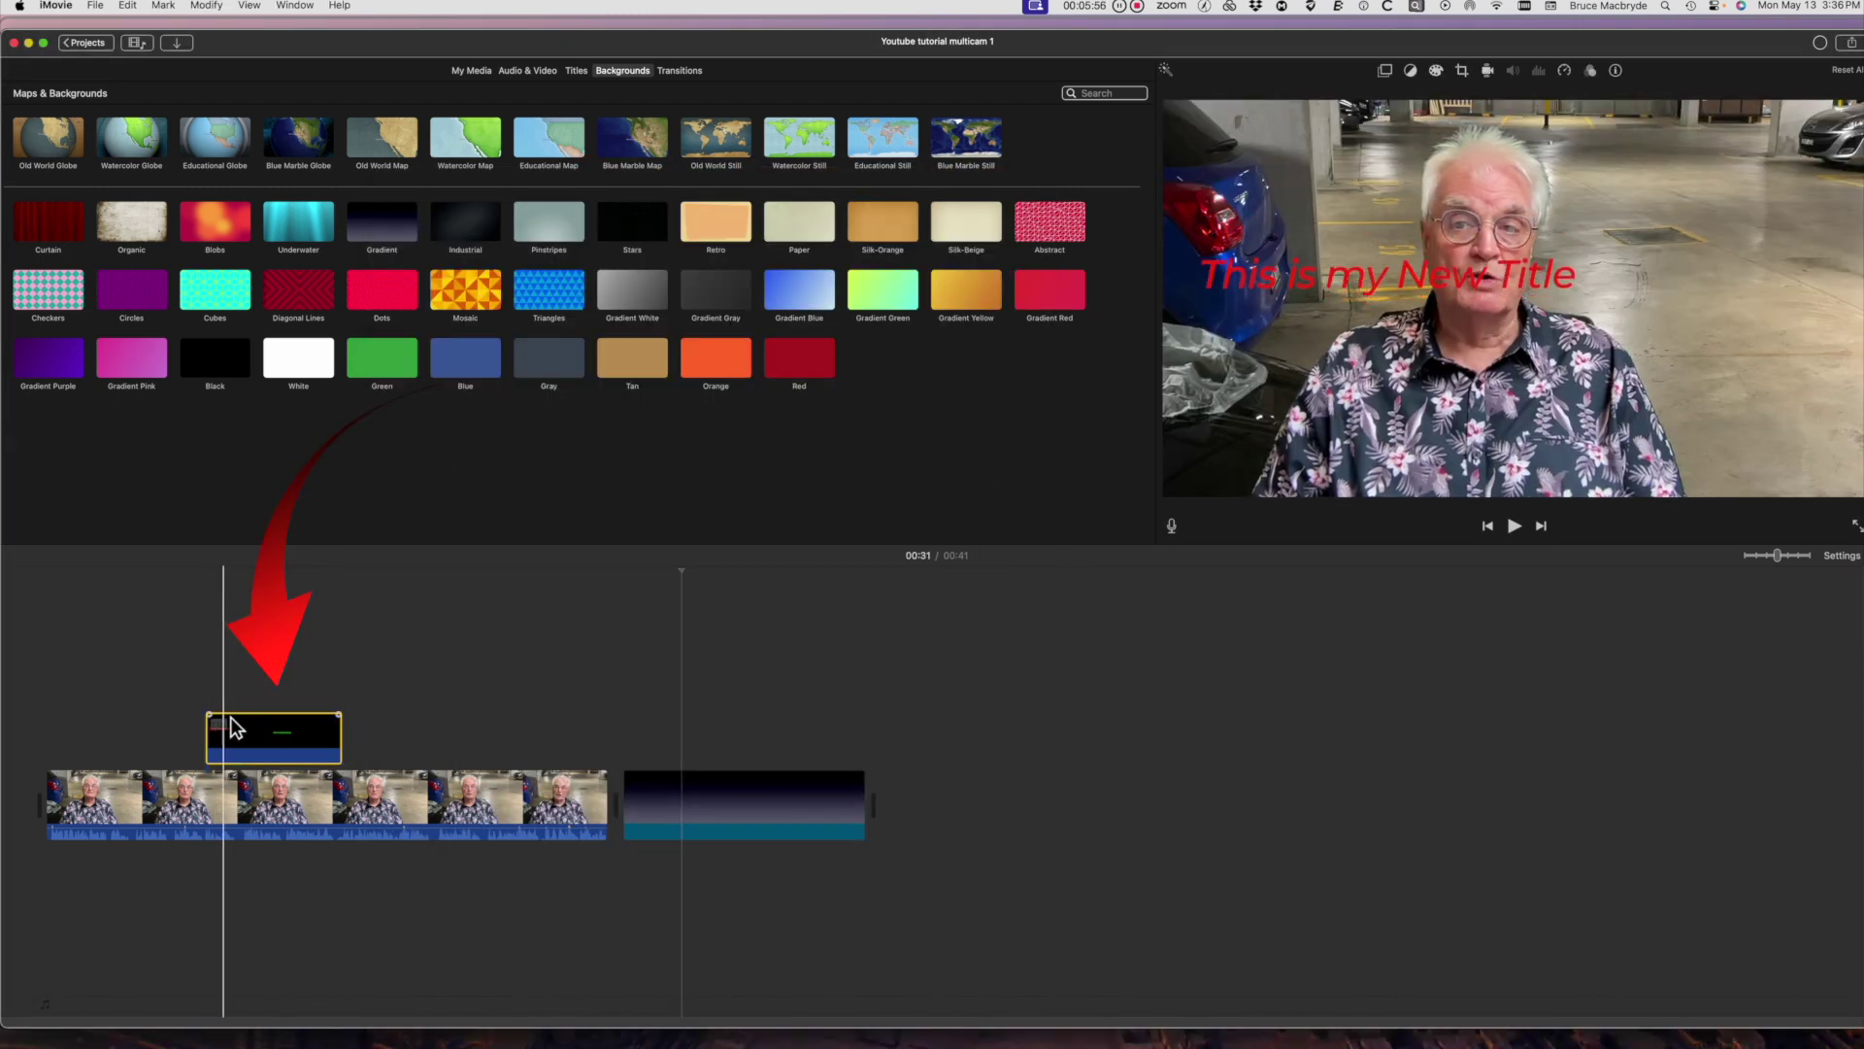
left_click_drag(250, 740, 636, 707)
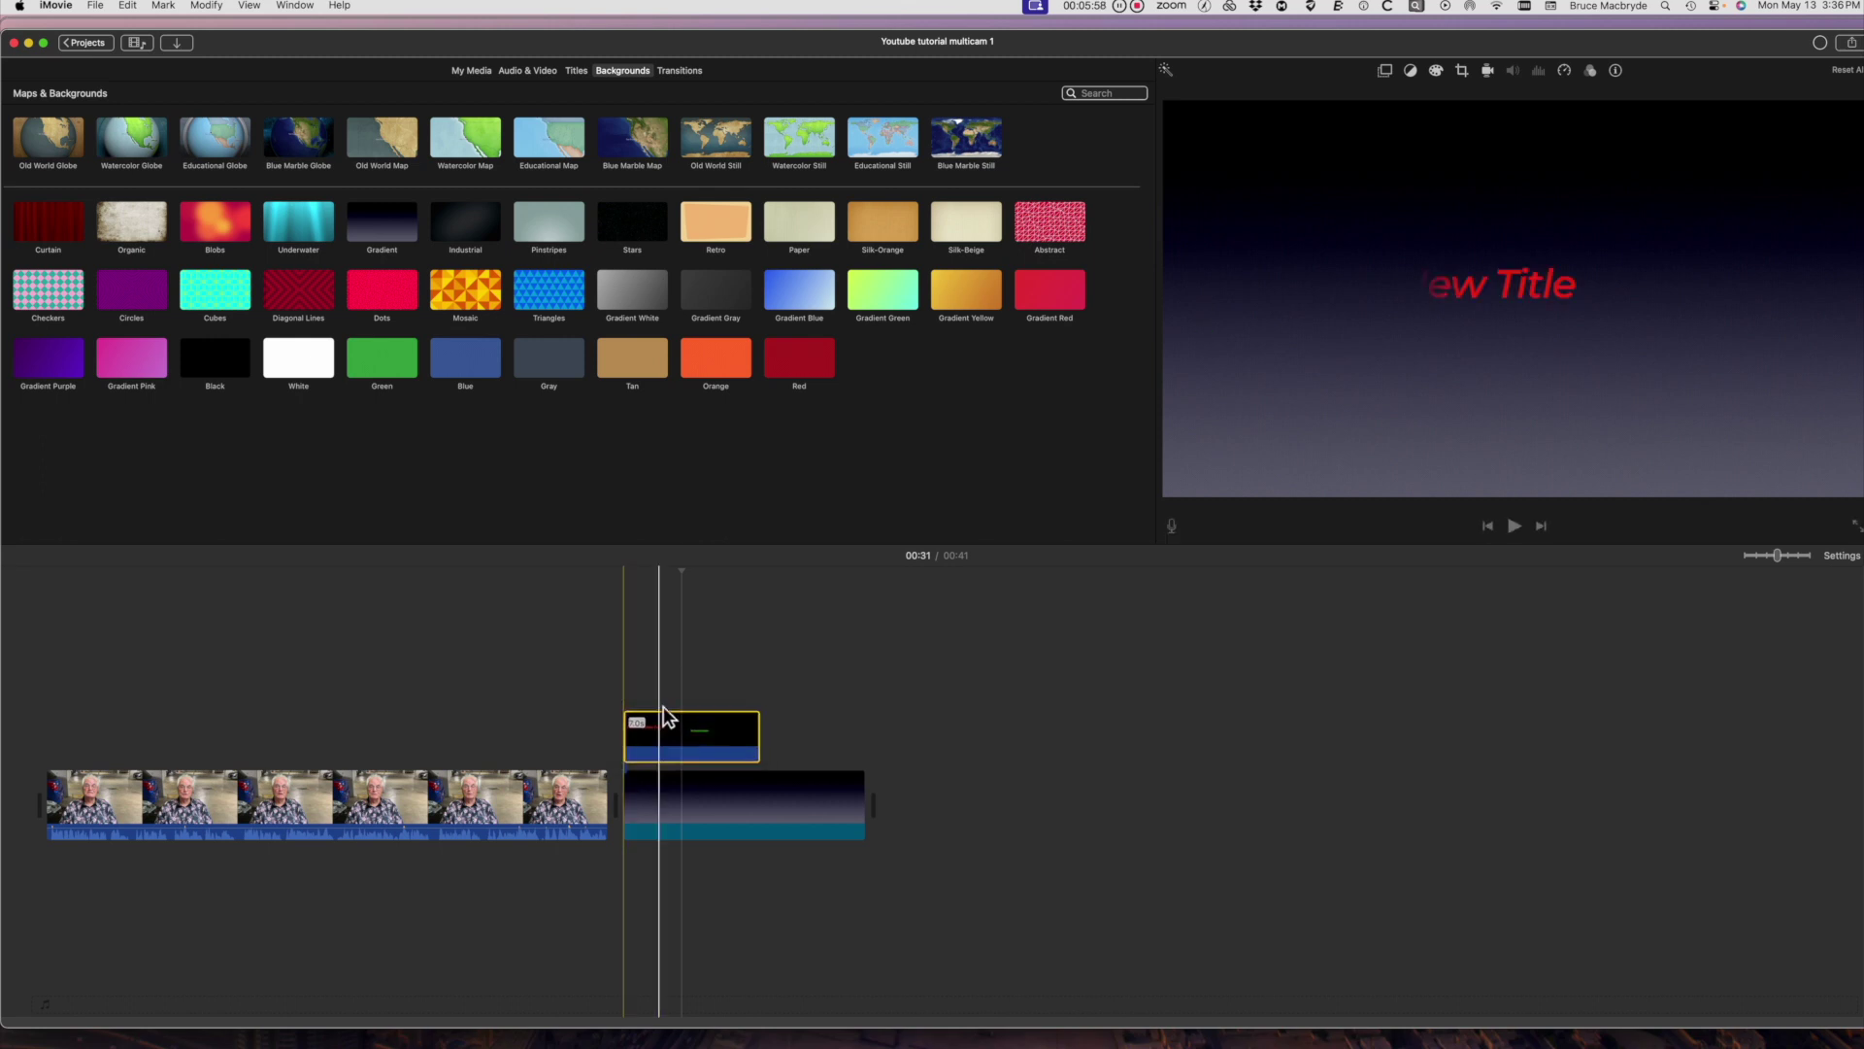
key("space")
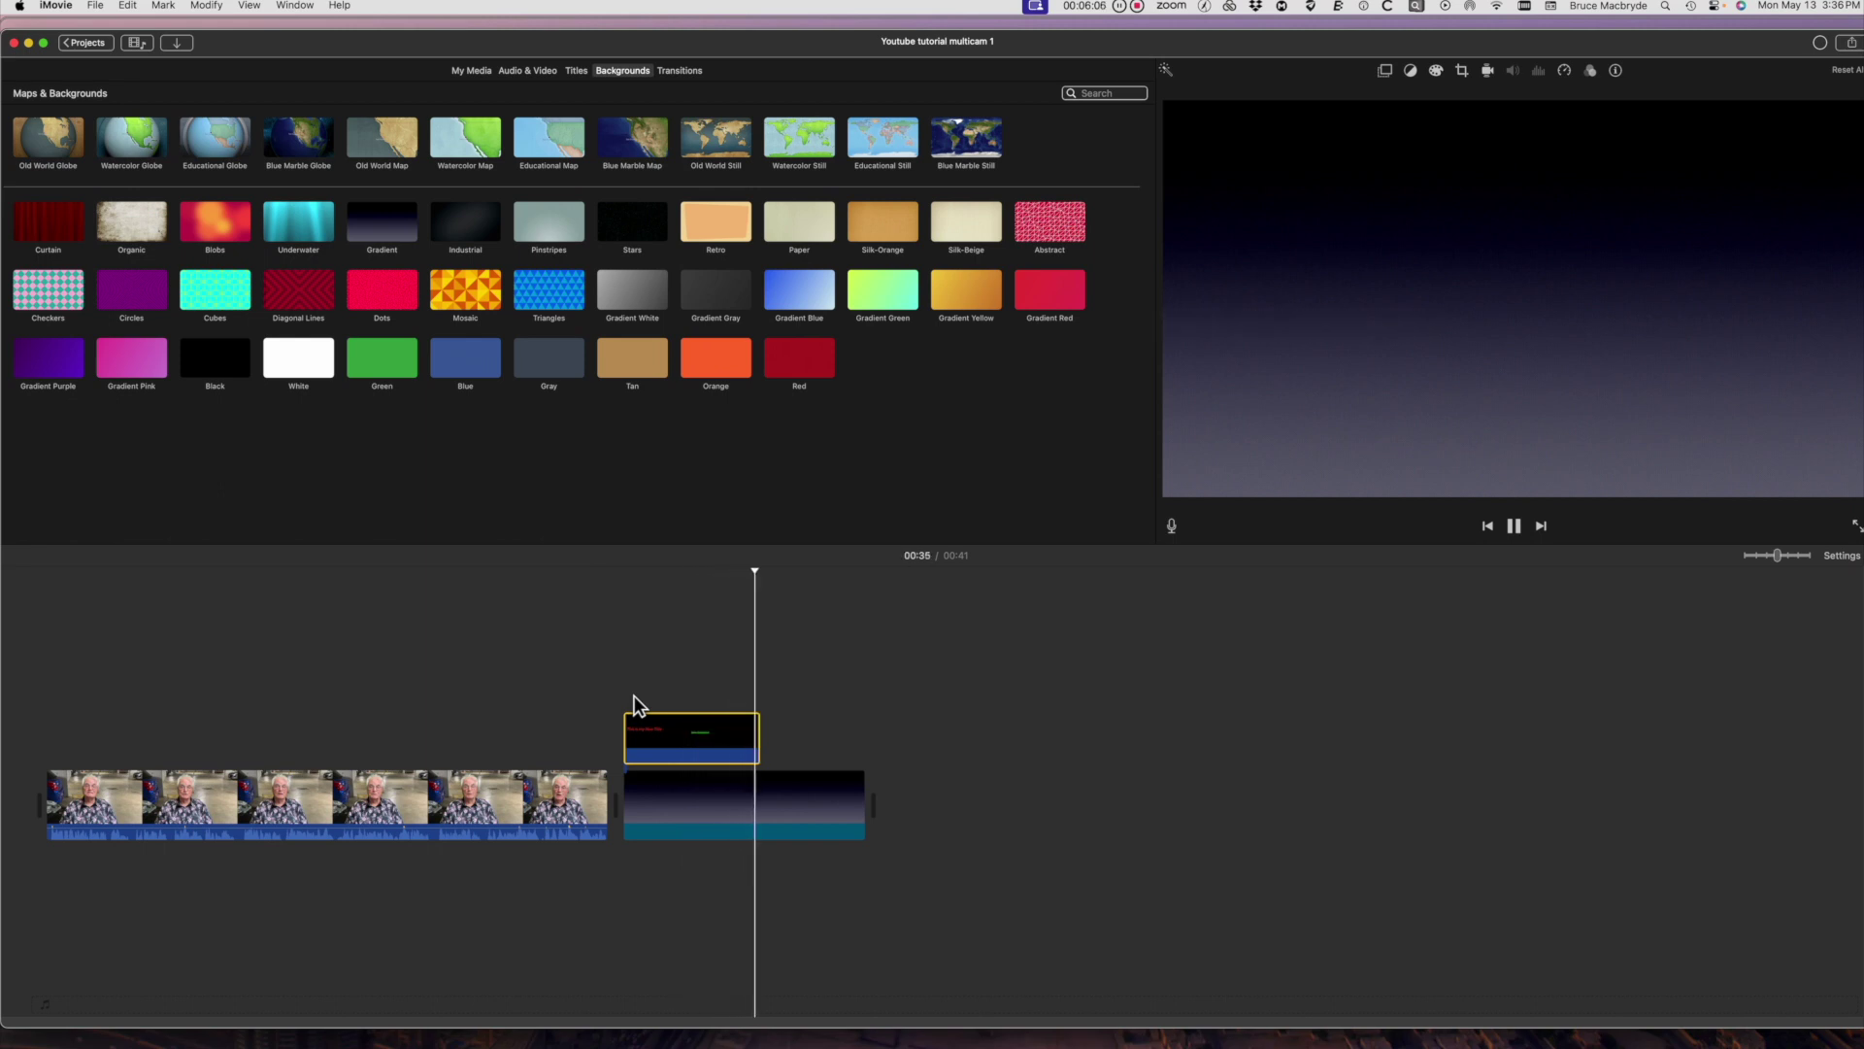
- Shift the title clip left to overlap the end of the presenter video, then play it back
key("space")
left_click_drag(695, 742, 498, 716)
key("space")
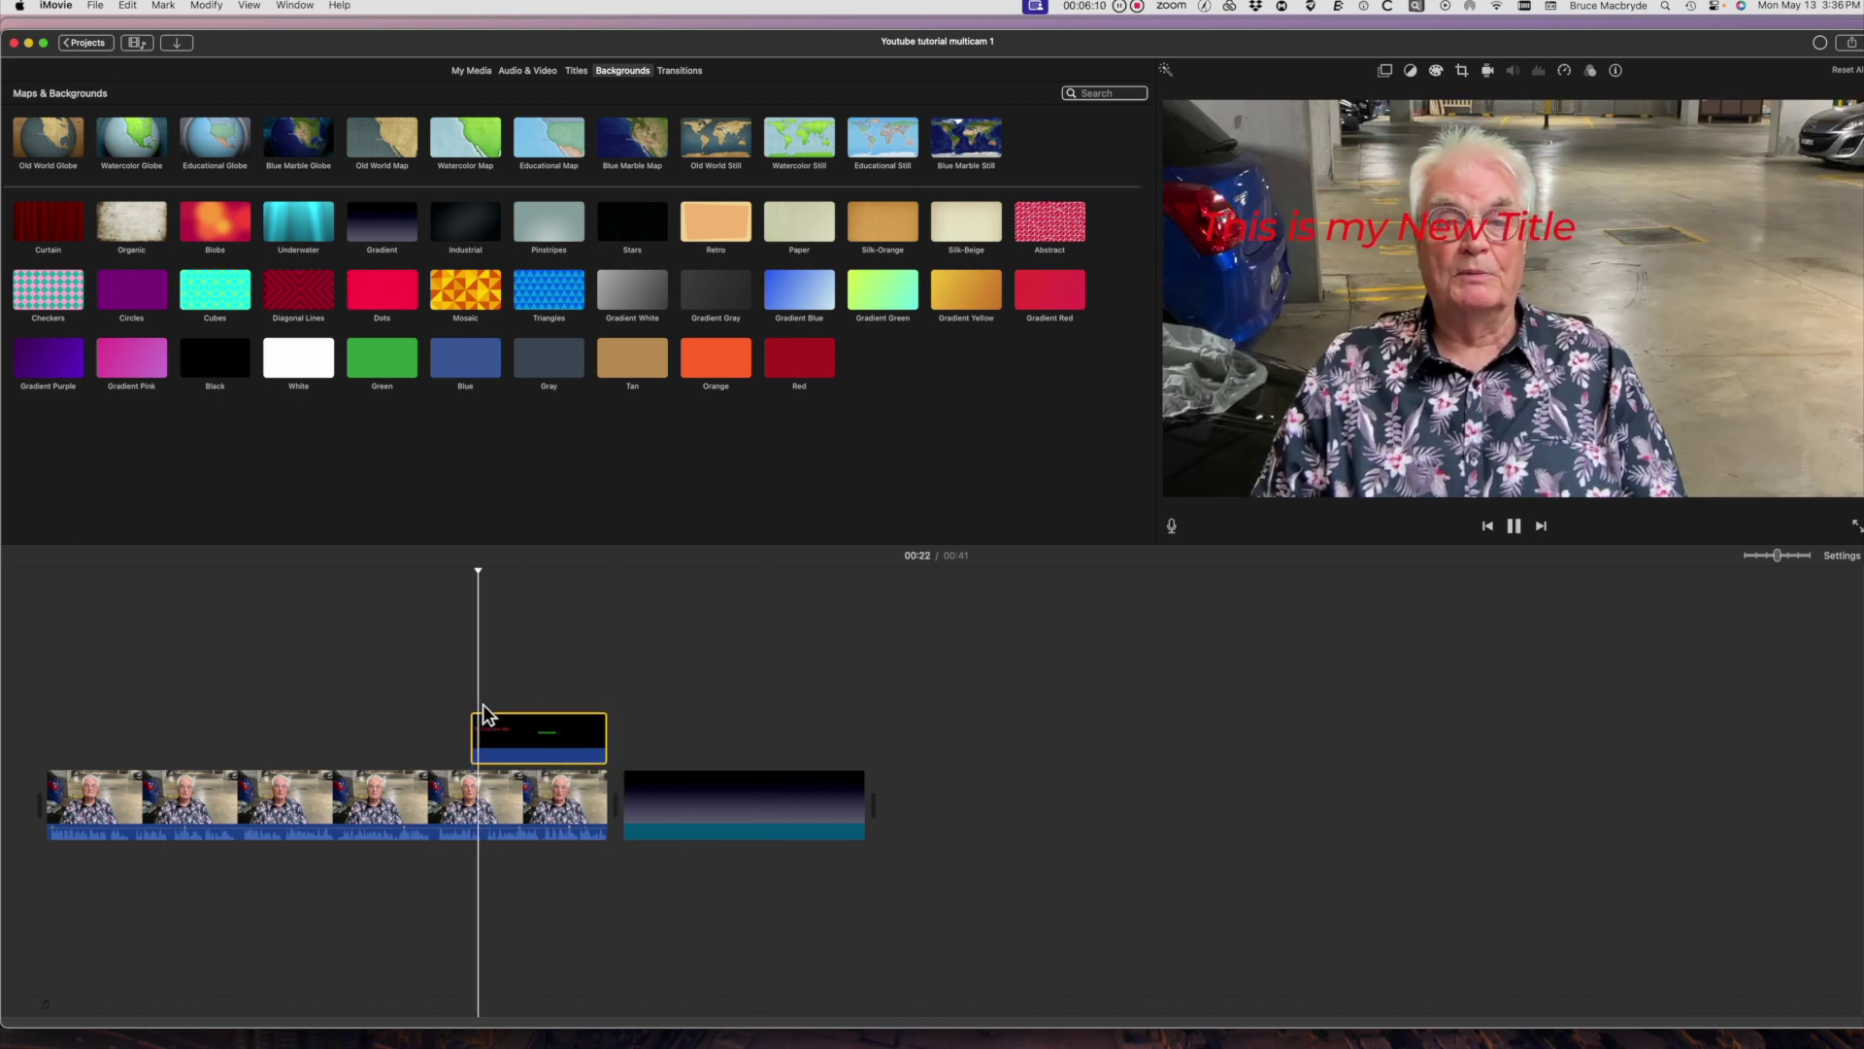